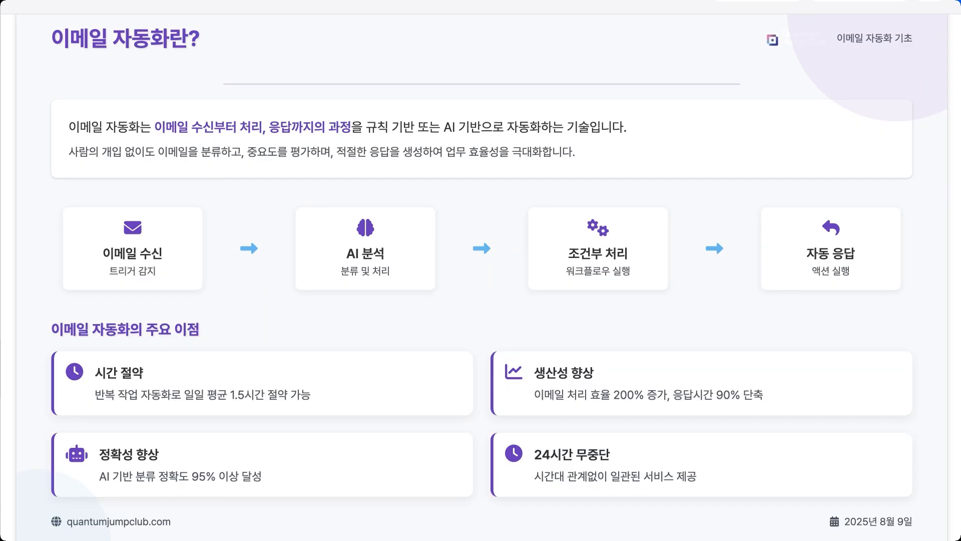
Scroll through the 이메일 자동화란? overview slide.
scroll(619, 343, down, 1)
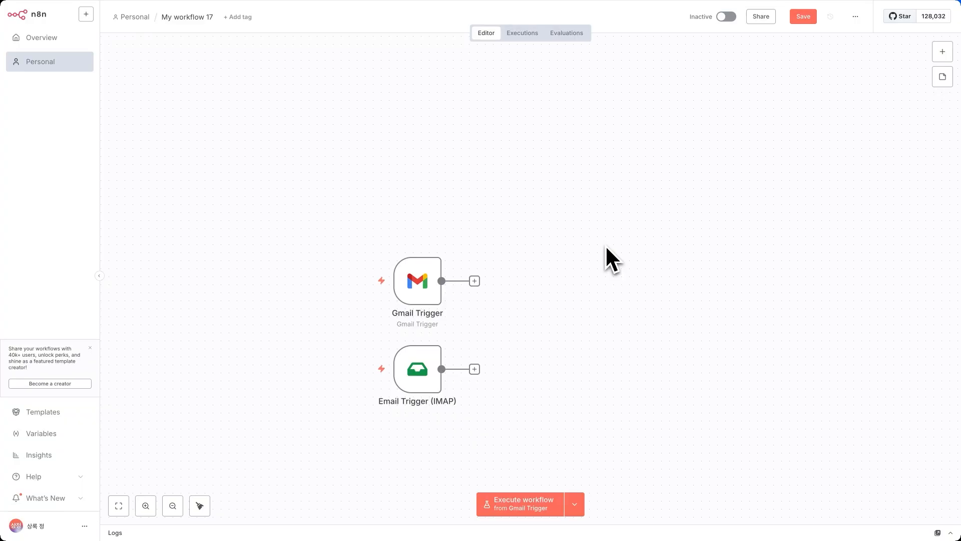
Underline the Gmail Trigger and Email Trigger (IMAP) nodes and draw an arrow at the Gmail Trigger.
scroll(605, 245, down, 2)
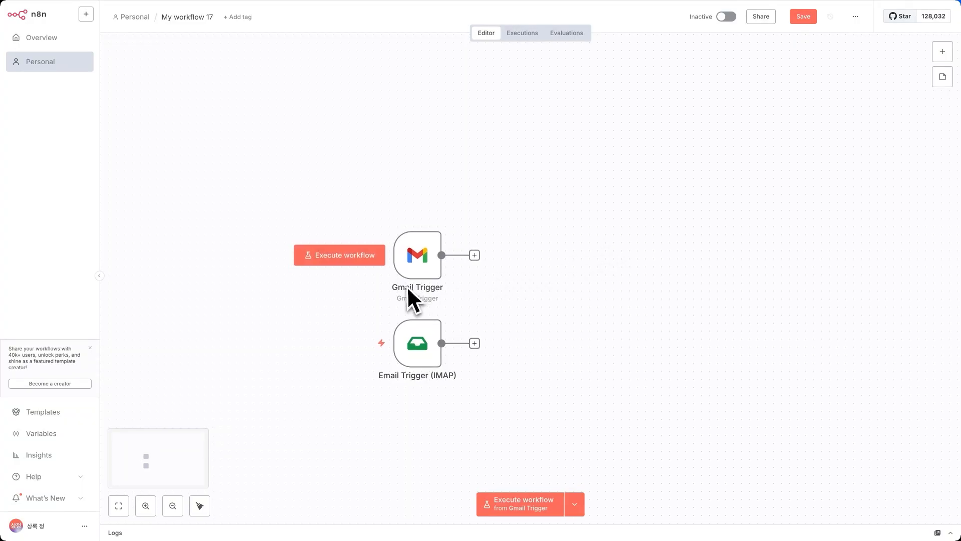
drag(370, 307, 472, 304)
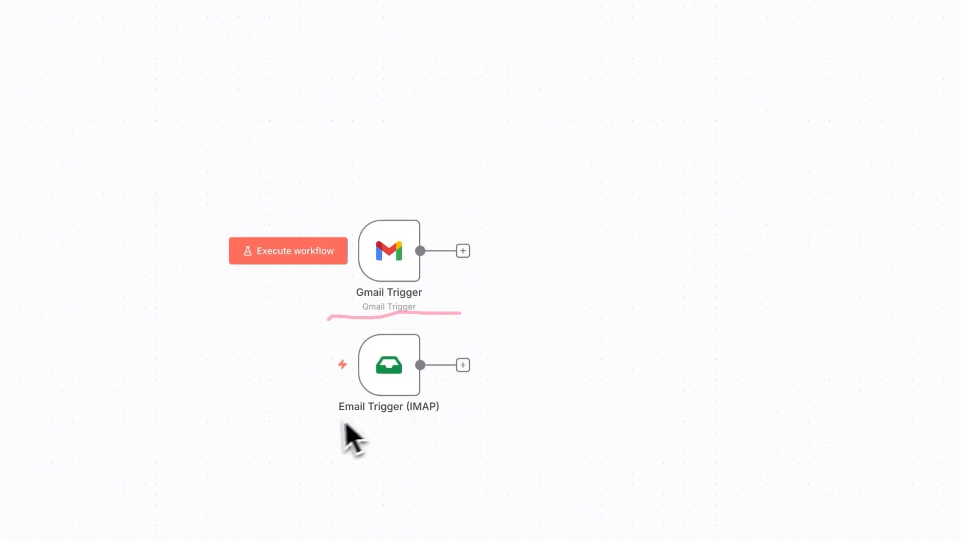
drag(321, 422, 441, 423)
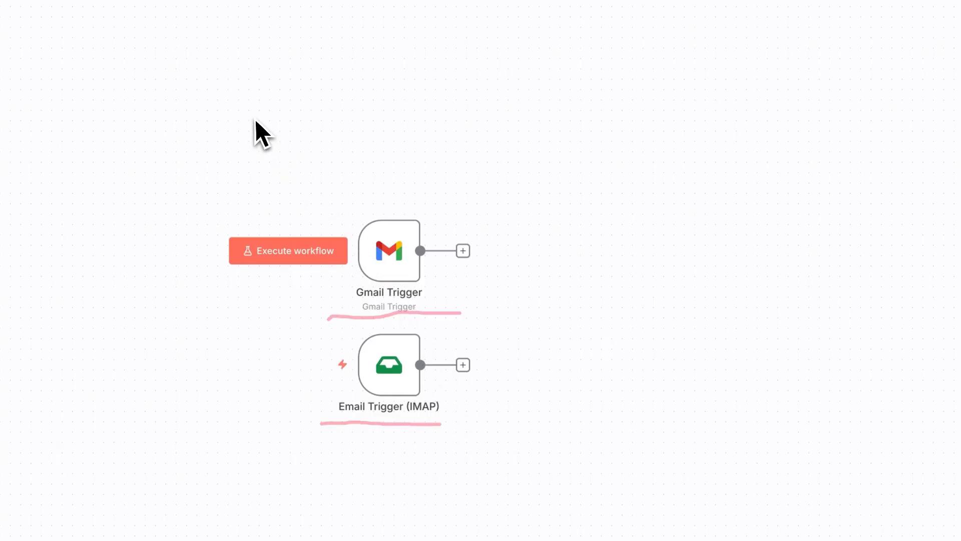
mouse_move(253, 118)
mouse_down()
mouse_move(332, 155)
mouse_move(340, 180)
mouse_up()
drag(330, 148, 306, 187)
Draw arrows leading out of both email triggers, then bring up the node search panel.
drag(479, 232, 707, 236)
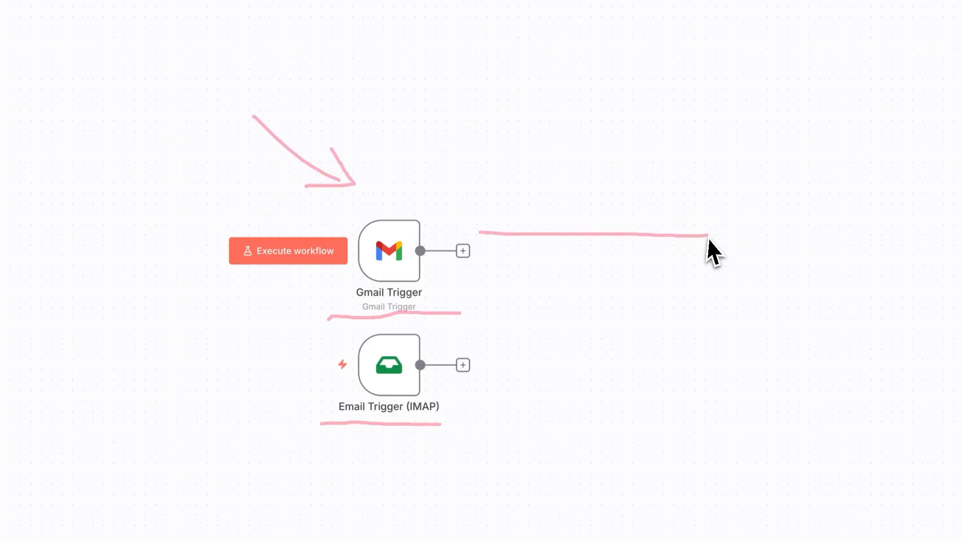
drag(655, 195, 664, 265)
mouse_move(488, 369)
mouse_down()
mouse_move(631, 373)
mouse_move(656, 394)
mouse_up()
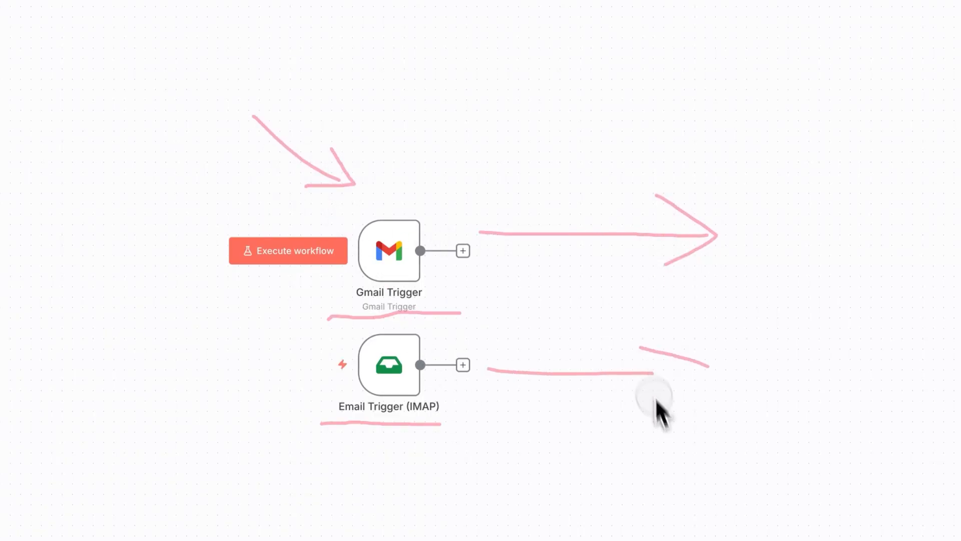
key(Tab)
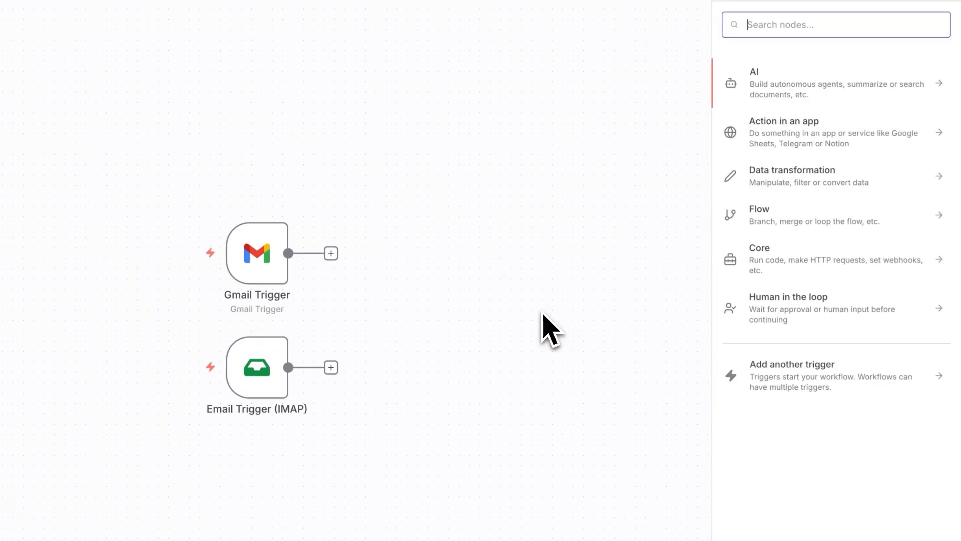
Search 'email', browse Gmail's 26 actions down to Triggers, then circle Gmail 트리거 on the slide.
text(email)
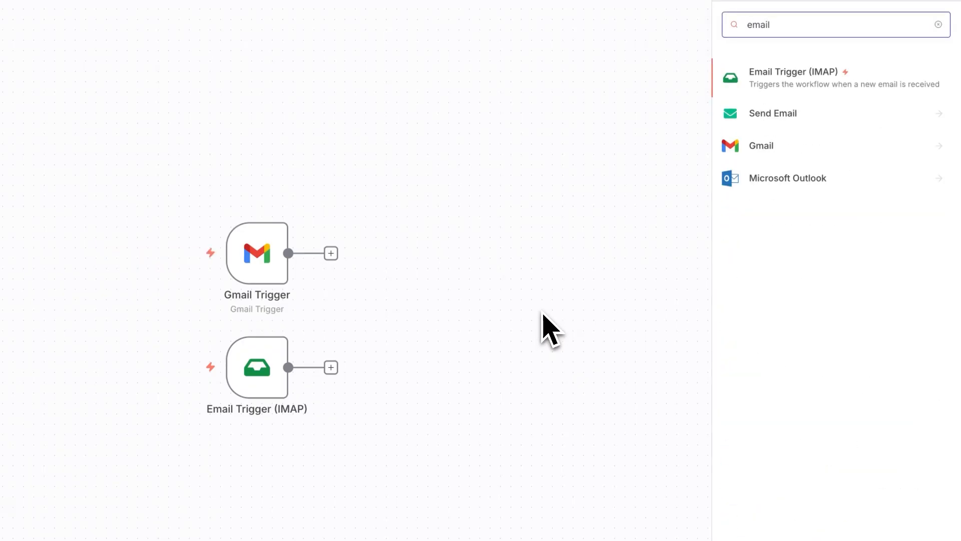
click(760, 148)
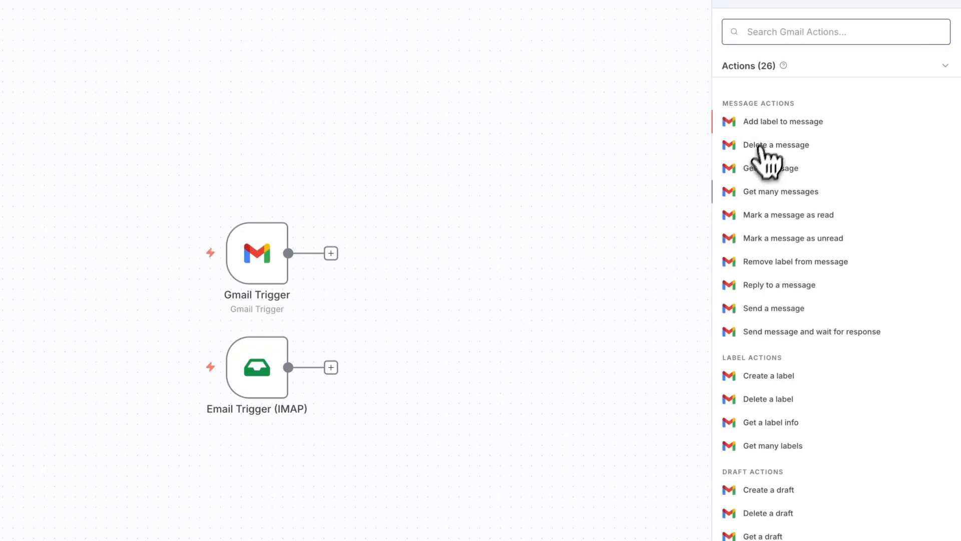
scroll(804, 393, down, 4)
scroll(819, 344, up, 4)
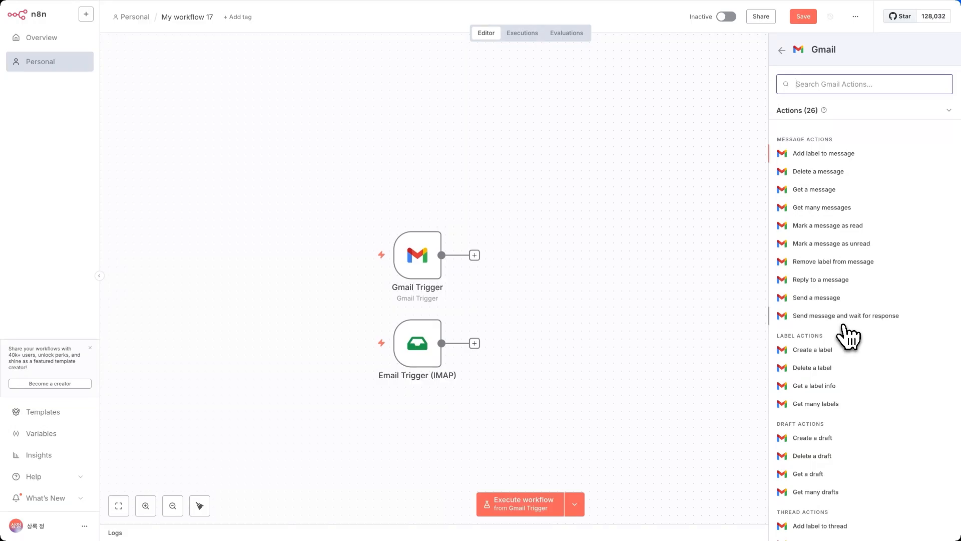
scroll(843, 326, down, 3)
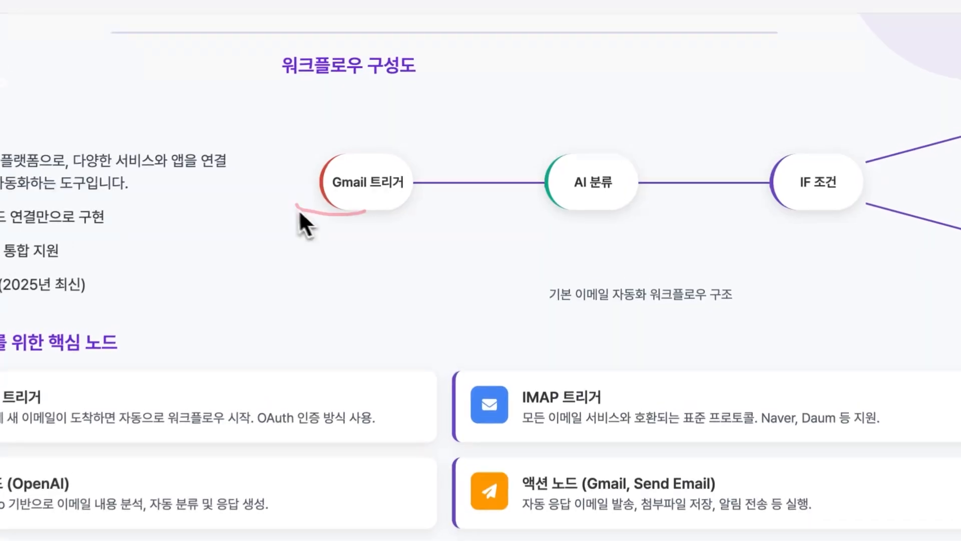
mouse_move(299, 209)
mouse_down()
mouse_move(427, 149)
mouse_move(368, 228)
mouse_up()
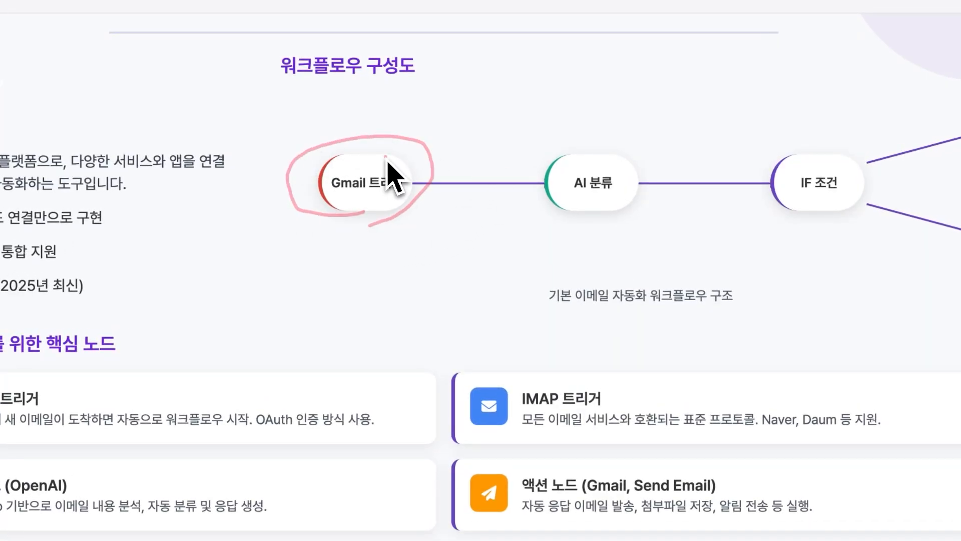
Trace the diagram flow from Gmail 트리거 to AI 분류 and from IF 조건 down to 알림.
mouse_move(385, 157)
mouse_down()
mouse_move(780, 163)
mouse_move(901, 116)
mouse_up()
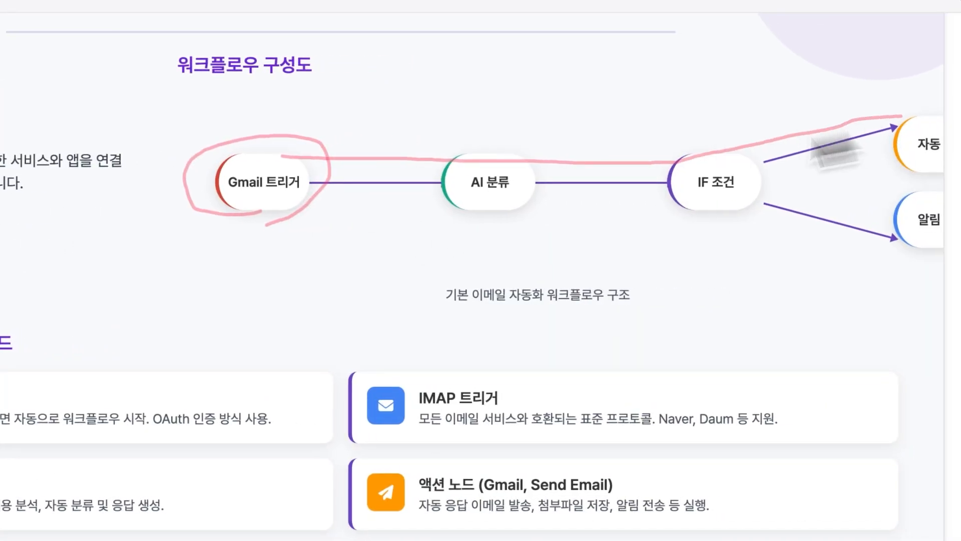
drag(742, 145, 892, 251)
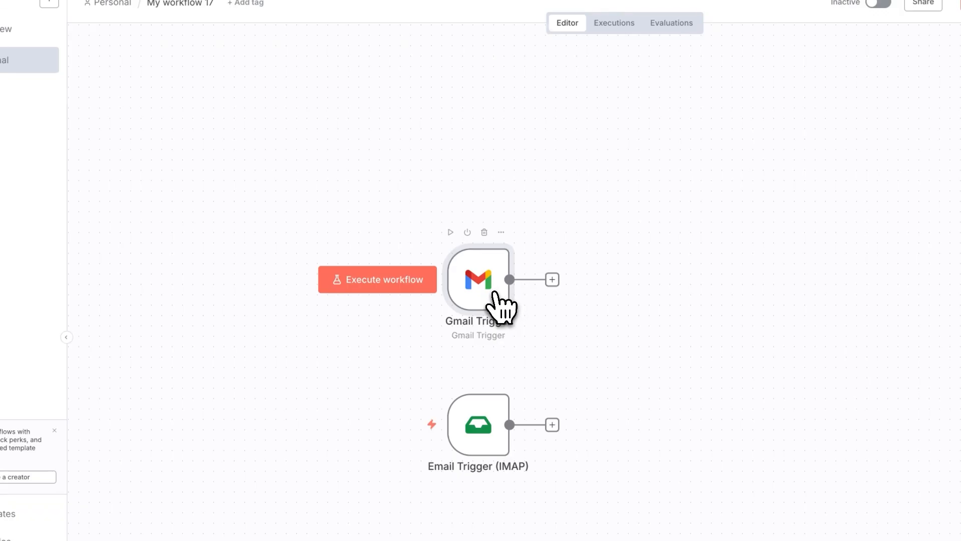
Check the existing Gmail Trigger's available credentials, then search the node panel for 'gmail'.
double_click(494, 292)
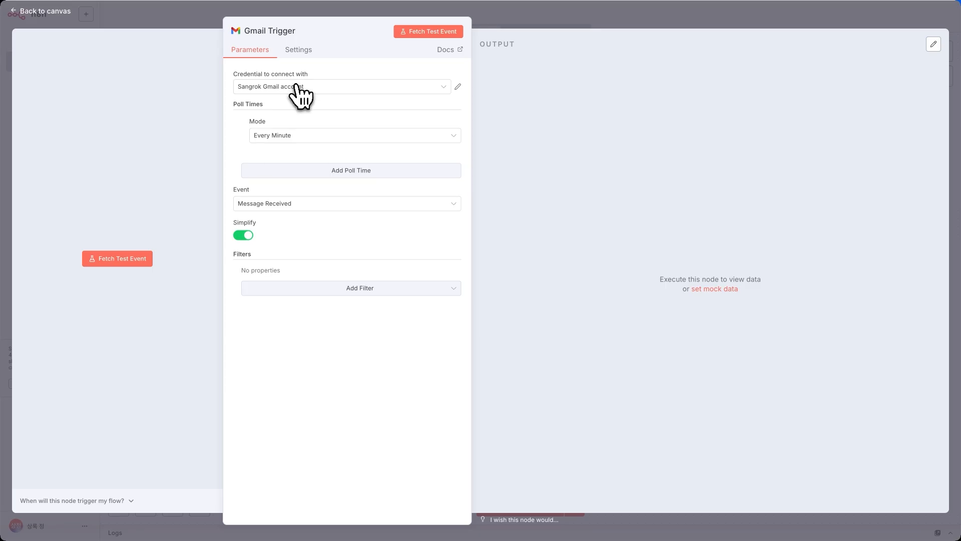
click(296, 85)
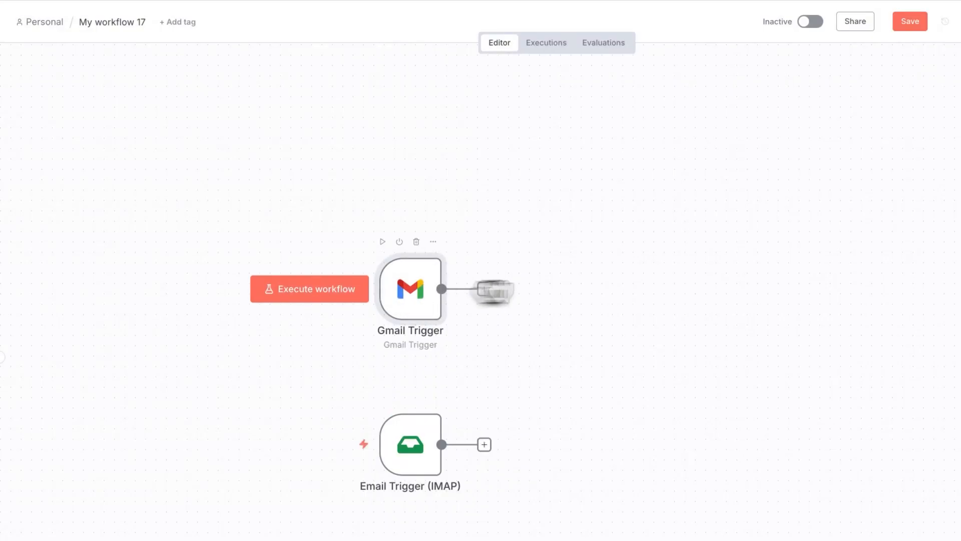
click(484, 289)
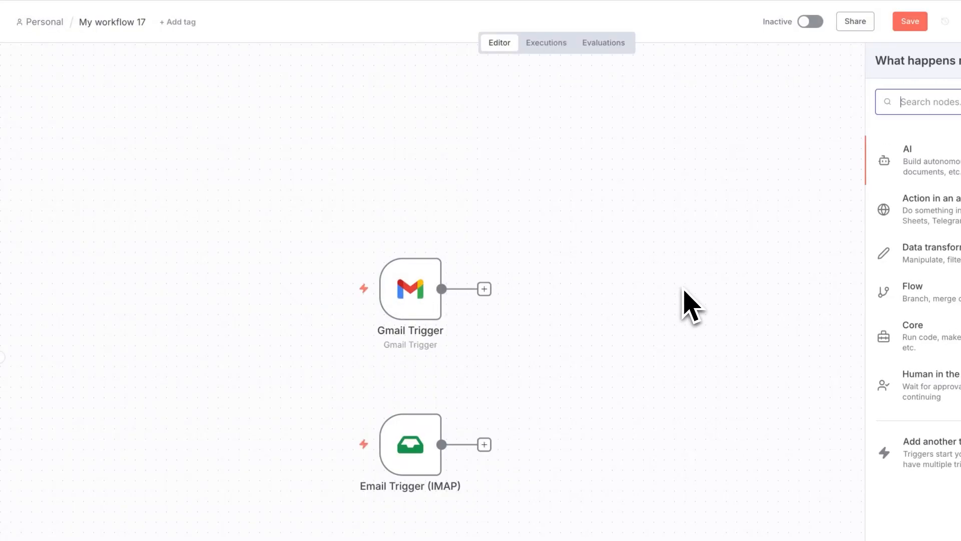
text(ㄹ)
key(BackSpace)
text(gmail)
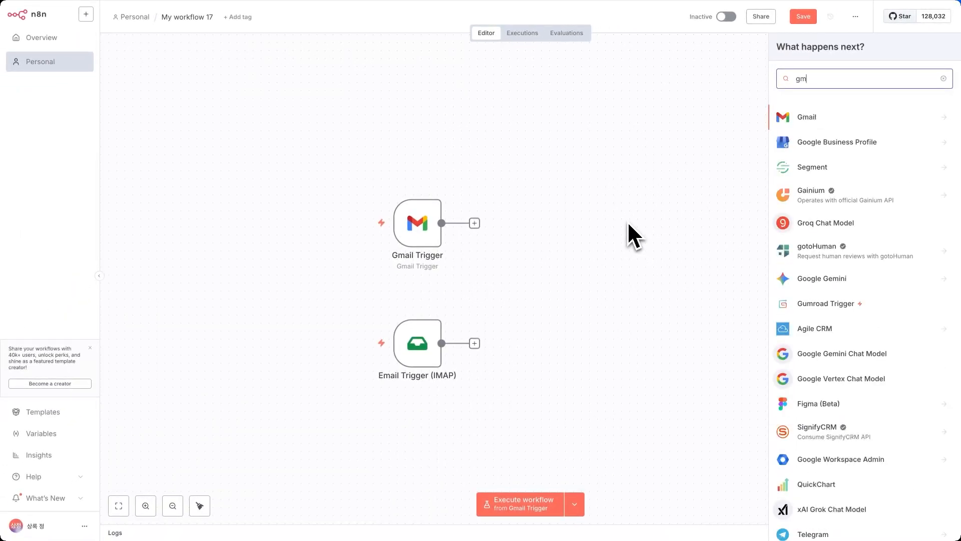
Add a Gmail On message received trigger from the Gmail node's Triggers section.
click(801, 116)
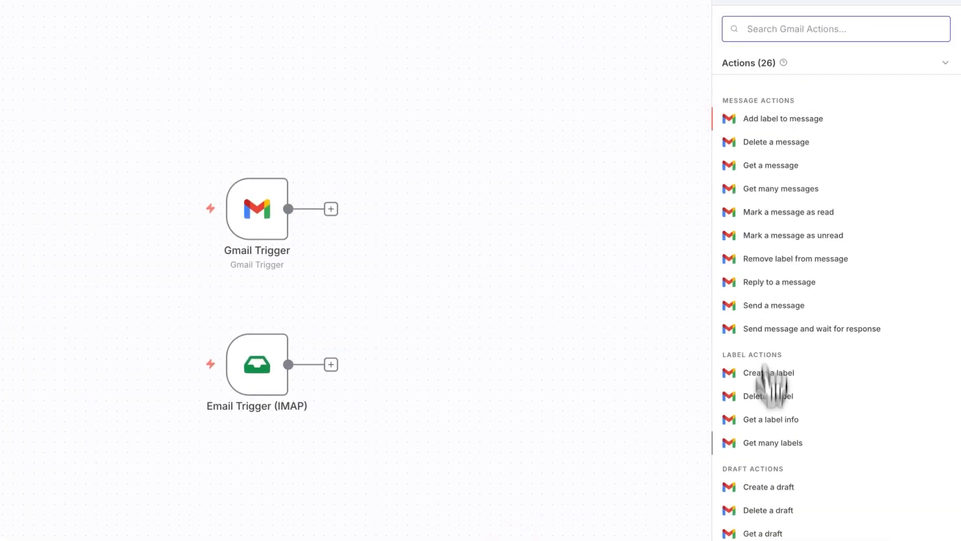
scroll(766, 390, down, 5)
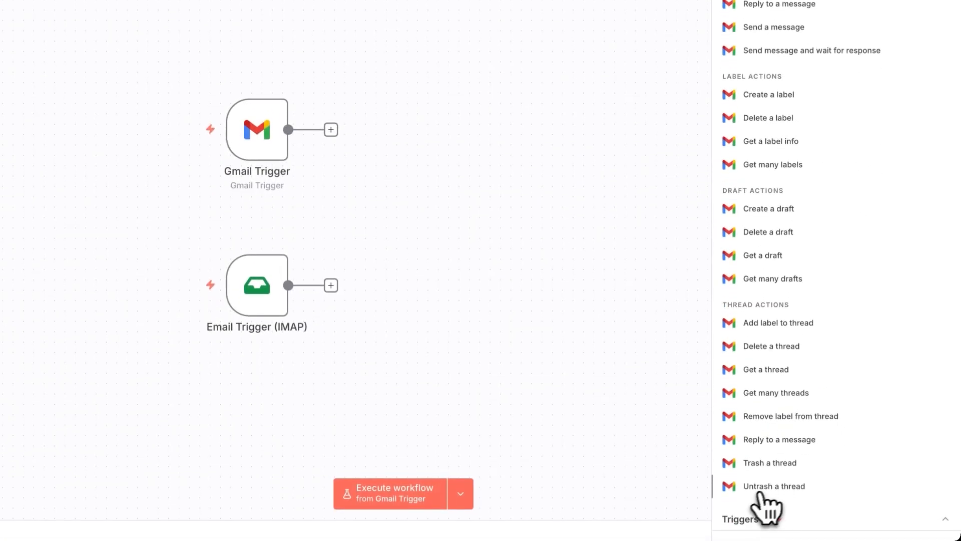
click(763, 518)
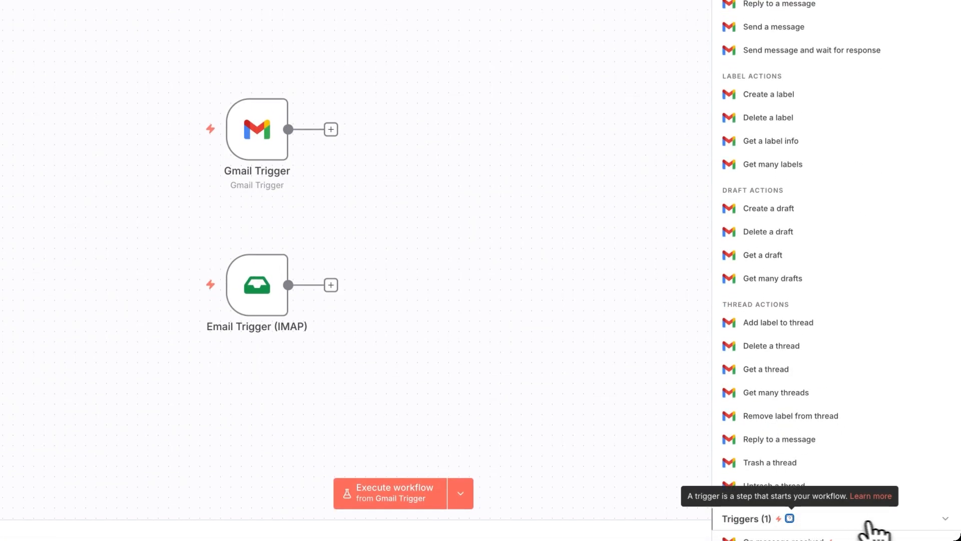
scroll(811, 510, down, 1)
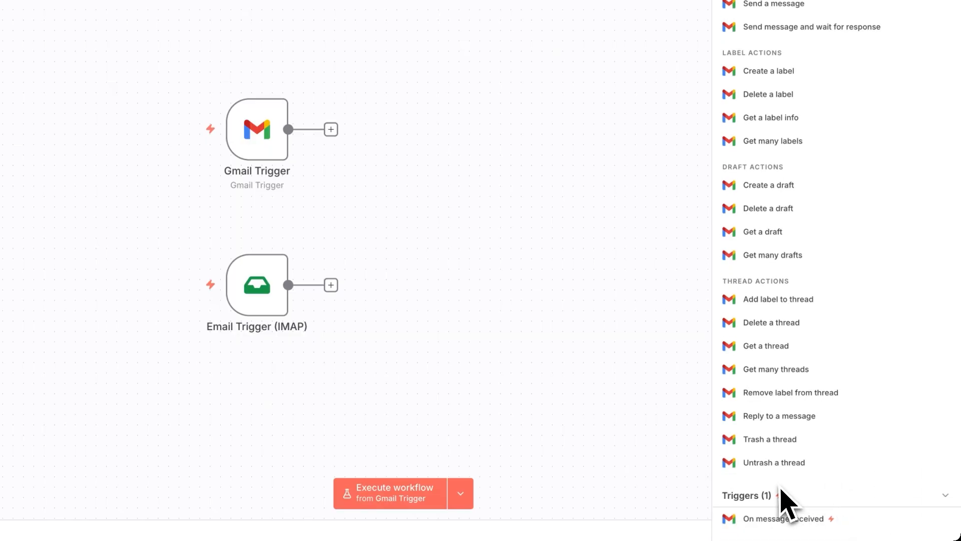
click(781, 523)
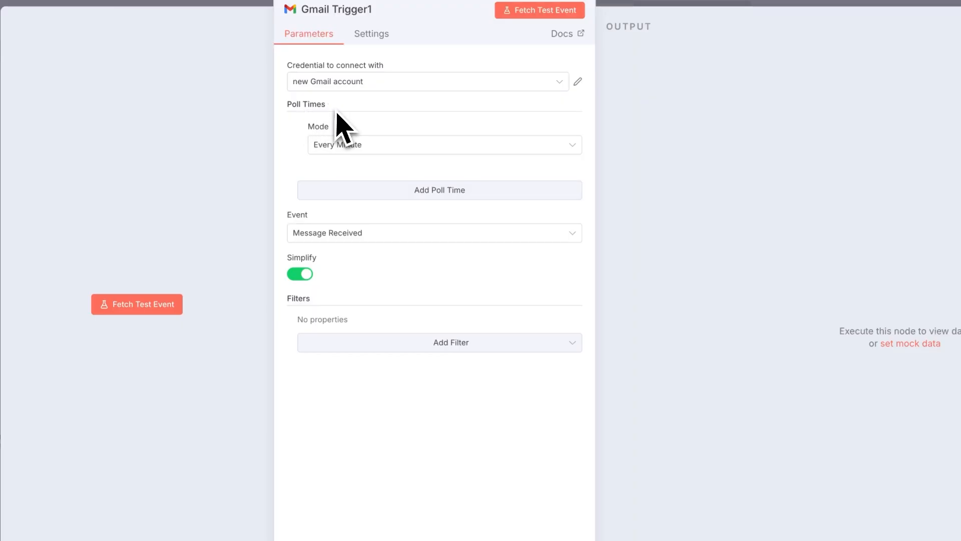
click(353, 147)
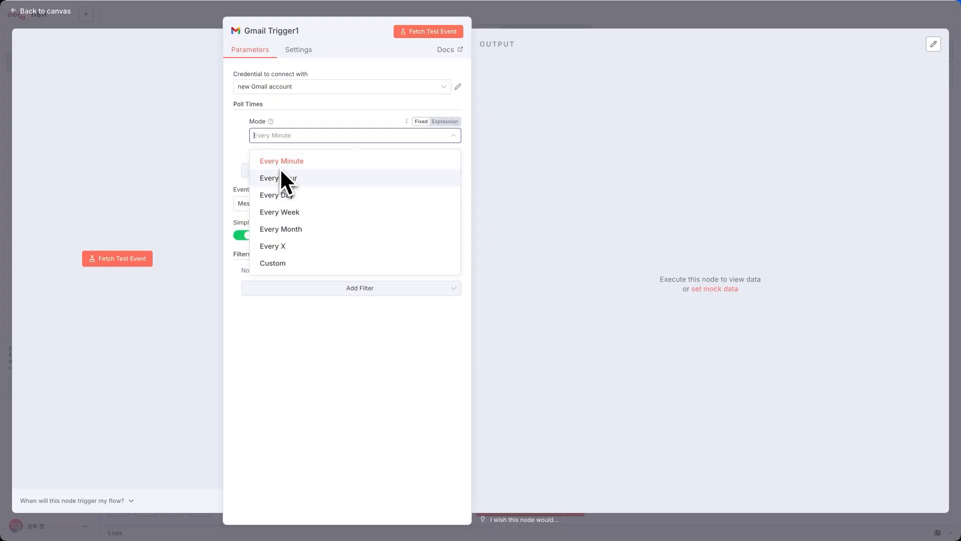
click(308, 136)
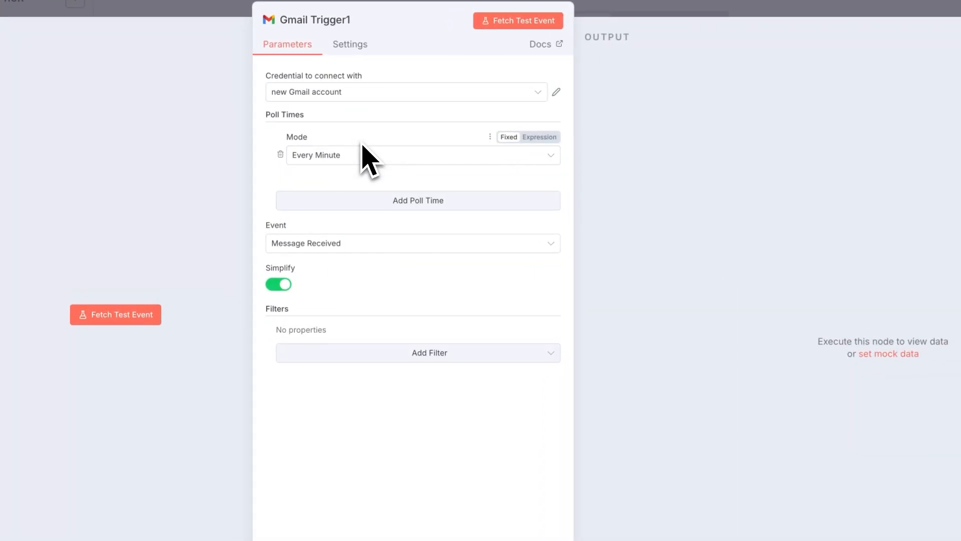
click(304, 135)
click(372, 153)
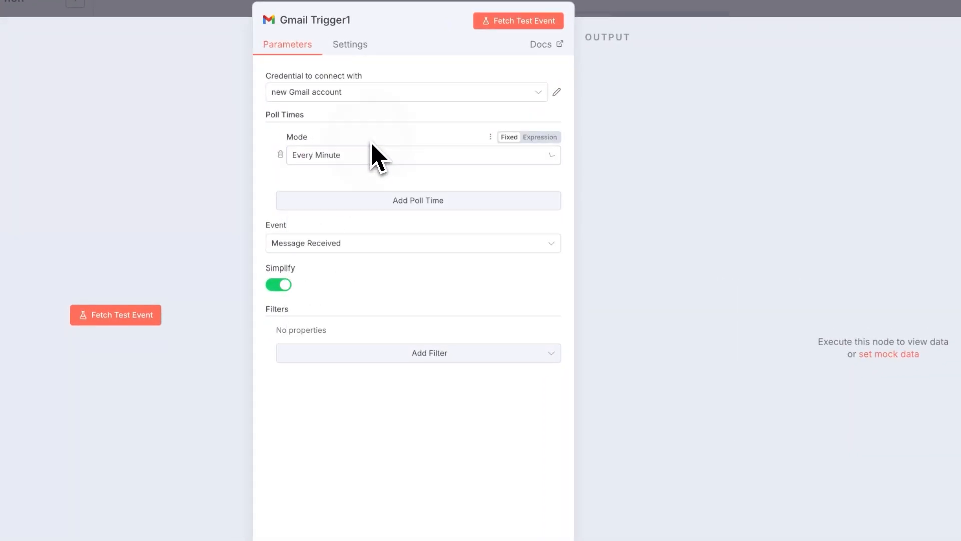
click(362, 155)
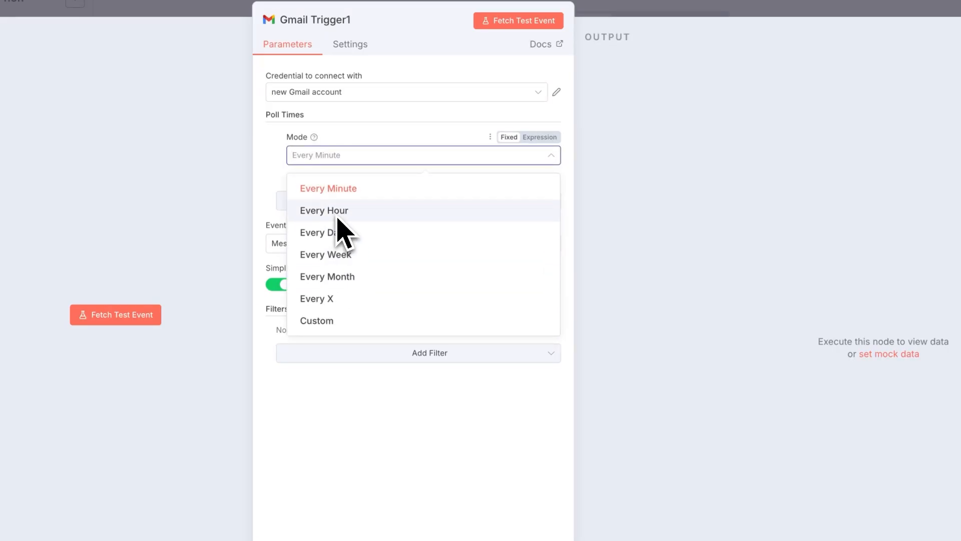
click(383, 142)
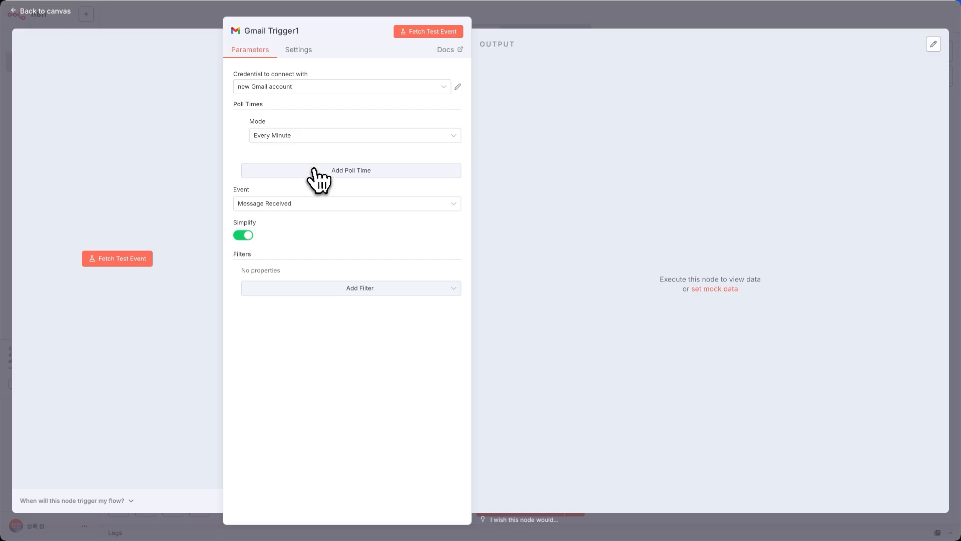
click(315, 172)
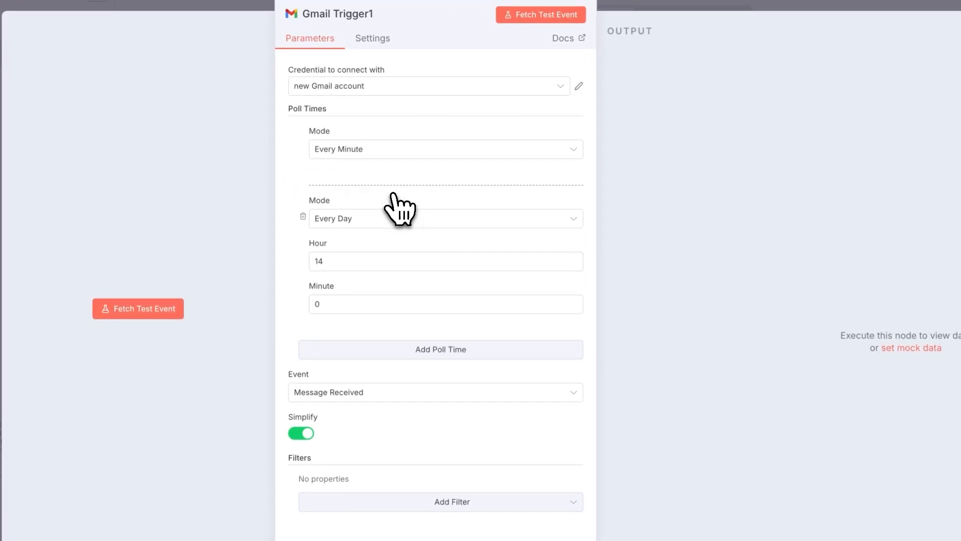
click(367, 259)
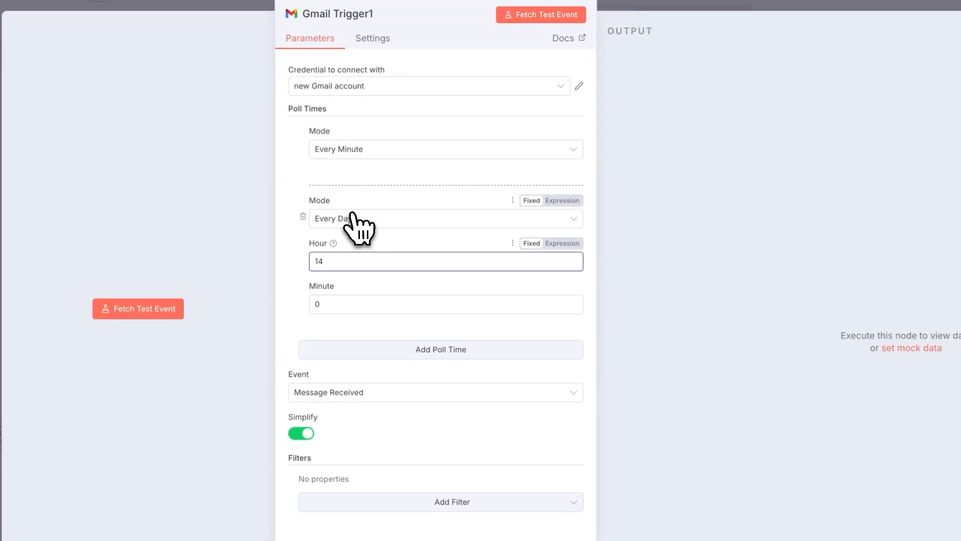
click(303, 217)
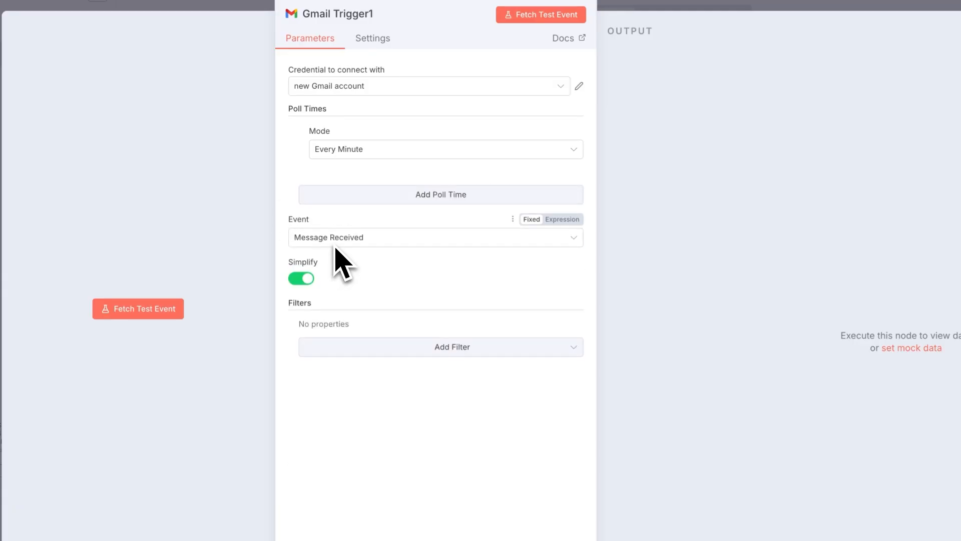
Keep the trigger event as Message Received and turn off Simplify to reveal Options.
click(328, 237)
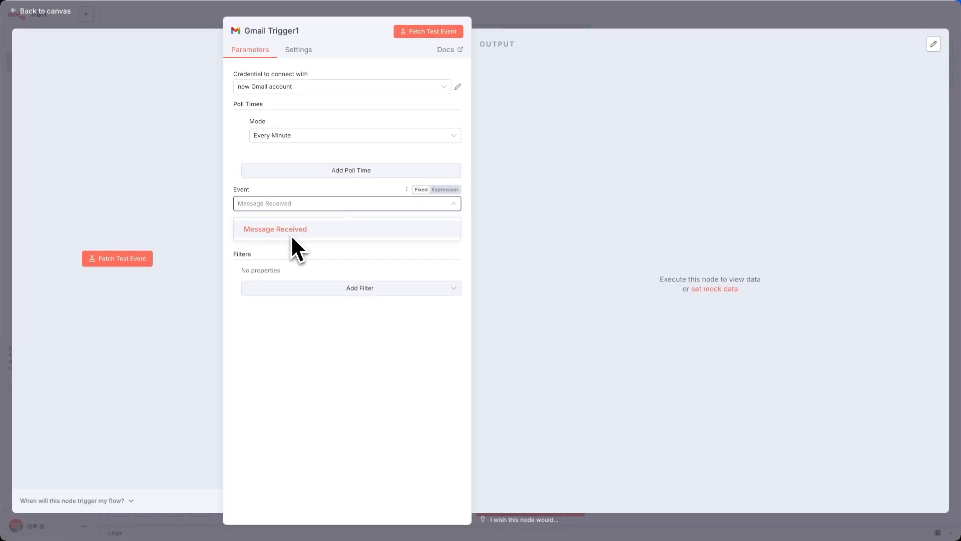
click(320, 192)
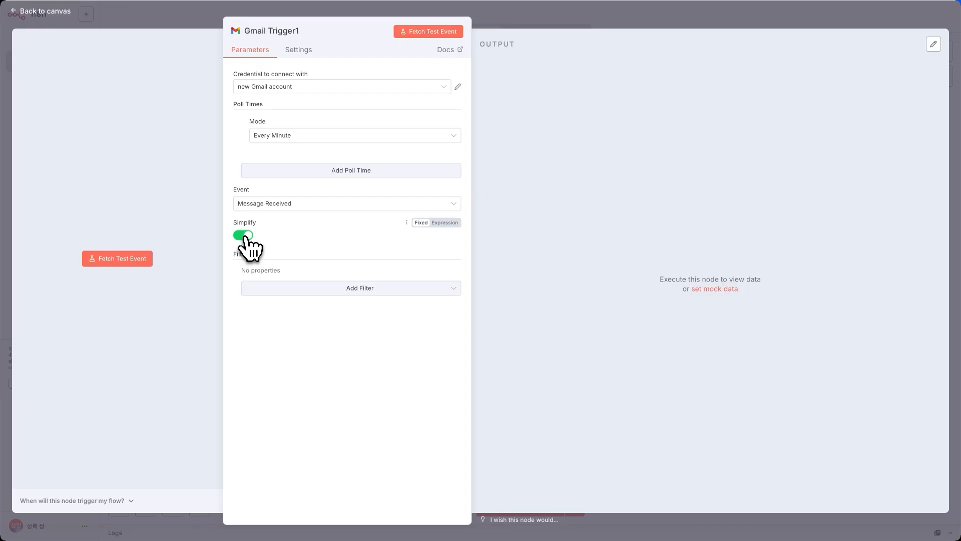
click(244, 235)
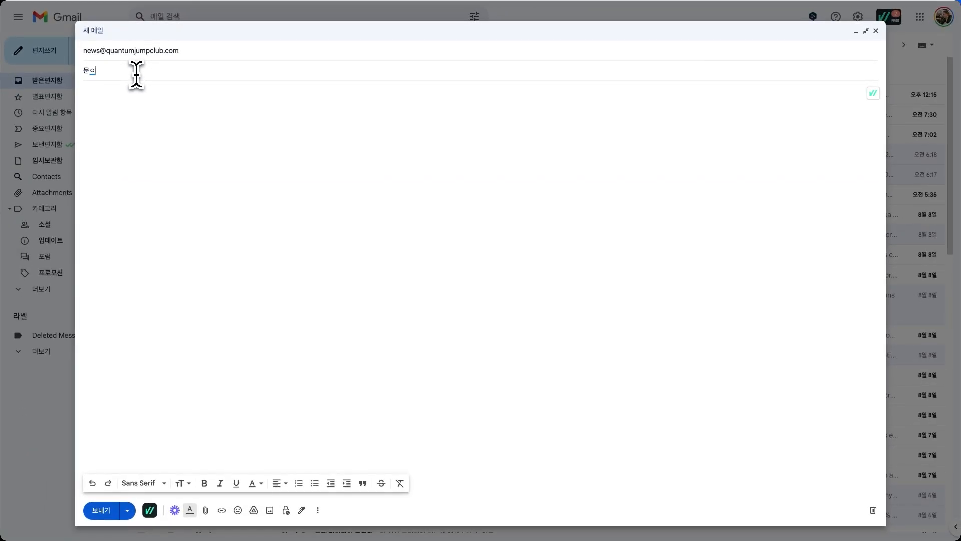
Complete the subject as '문의 - AI 자동화 교육' and begin the inquiry body.
text(AI 자동화 교육)
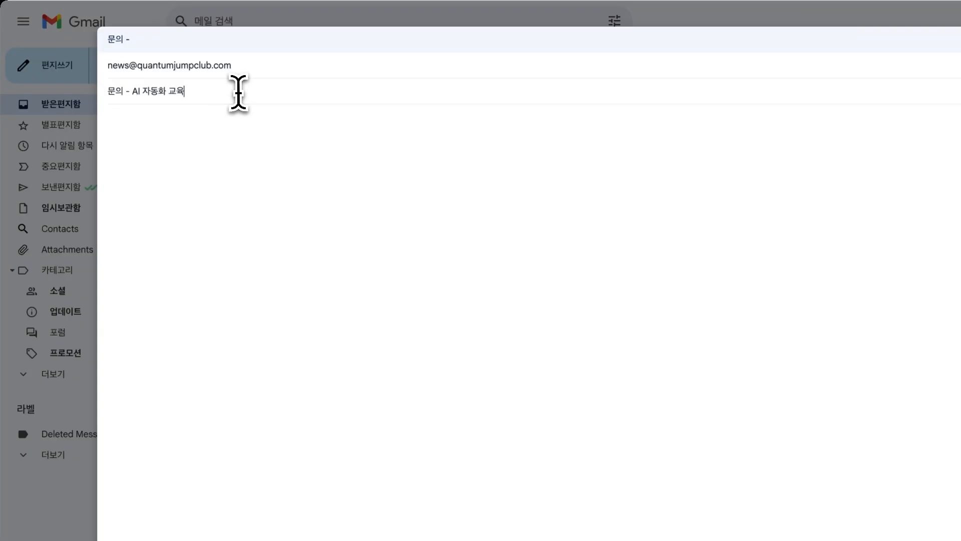
click(234, 118)
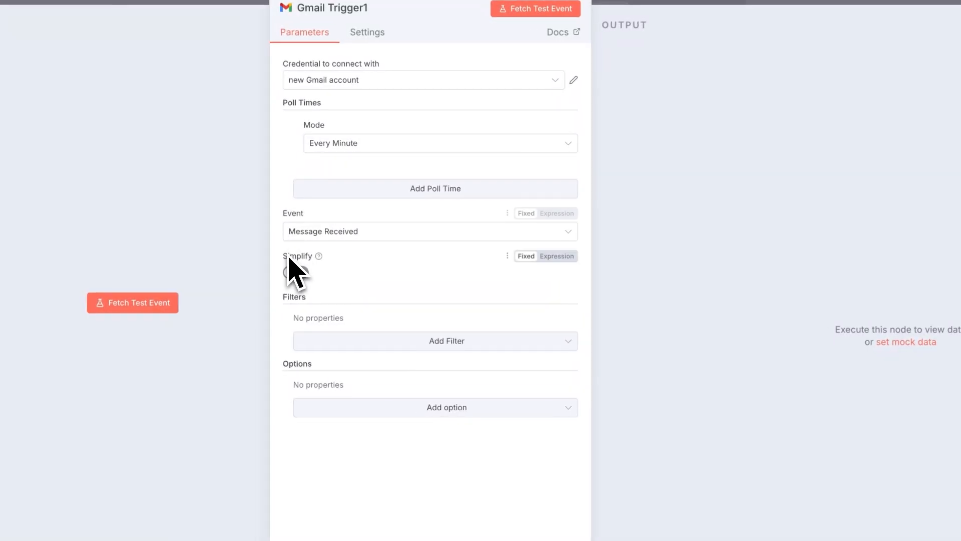
Fetch a test event and inspect the email's subject, text and from fields in Schema view.
click(134, 304)
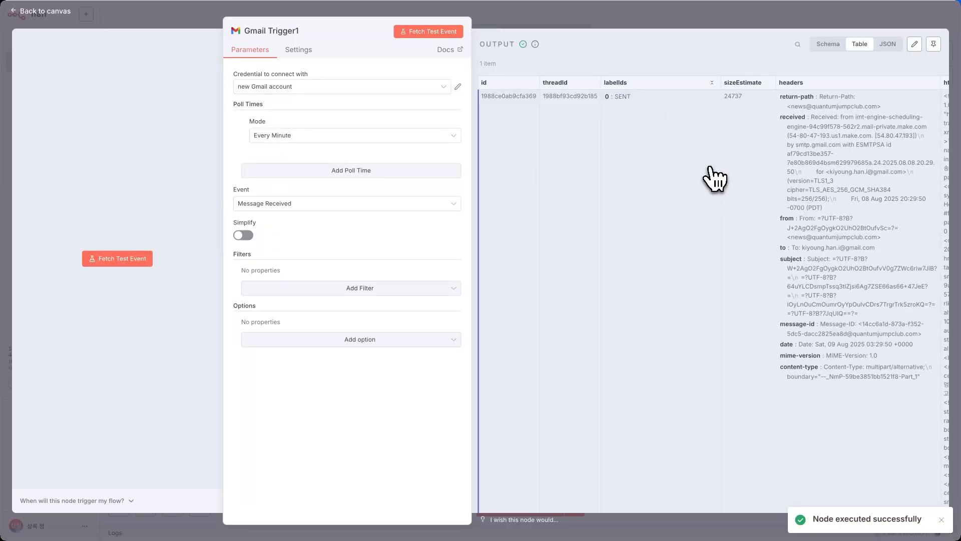
scroll(539, 98, right, 3)
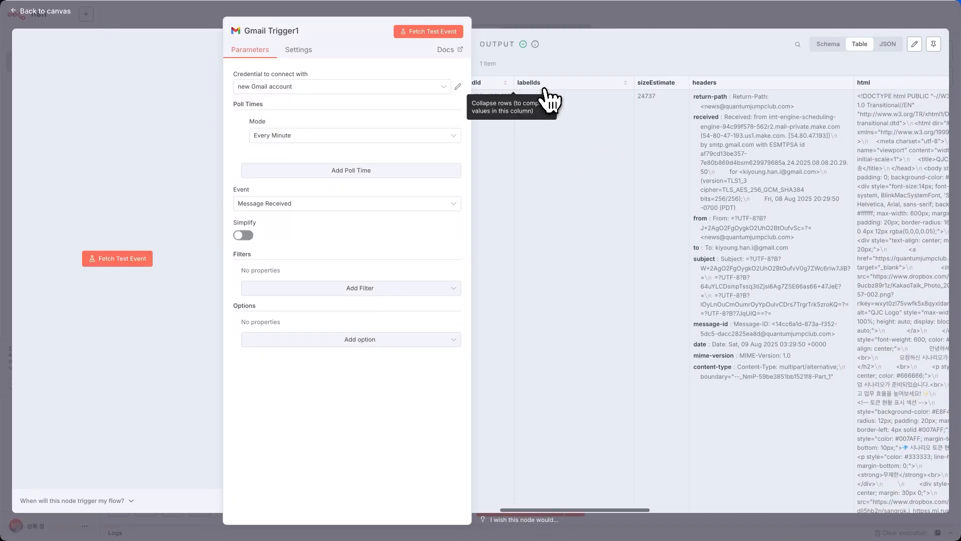
scroll(548, 97, right, 5)
click(828, 43)
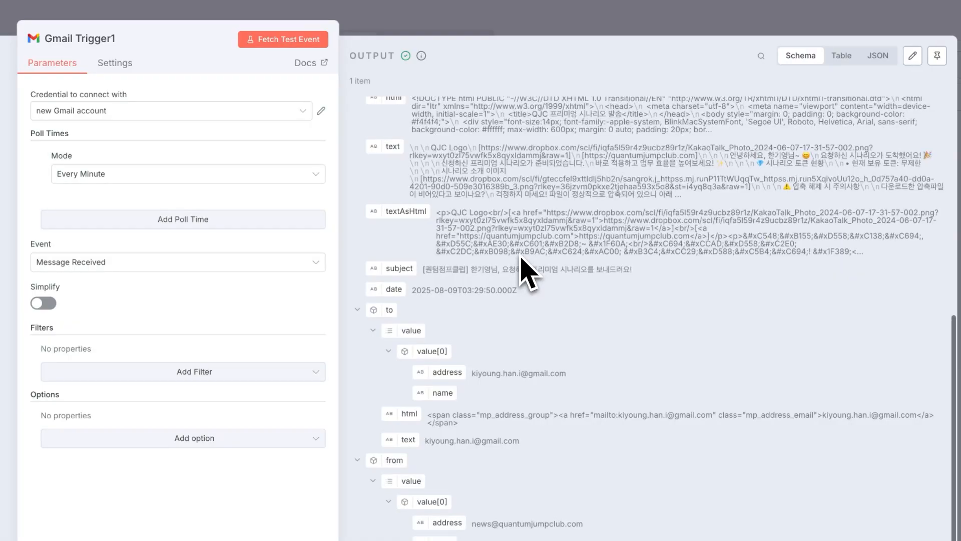
scroll(525, 271, up, 5)
scroll(590, 260, down, 8)
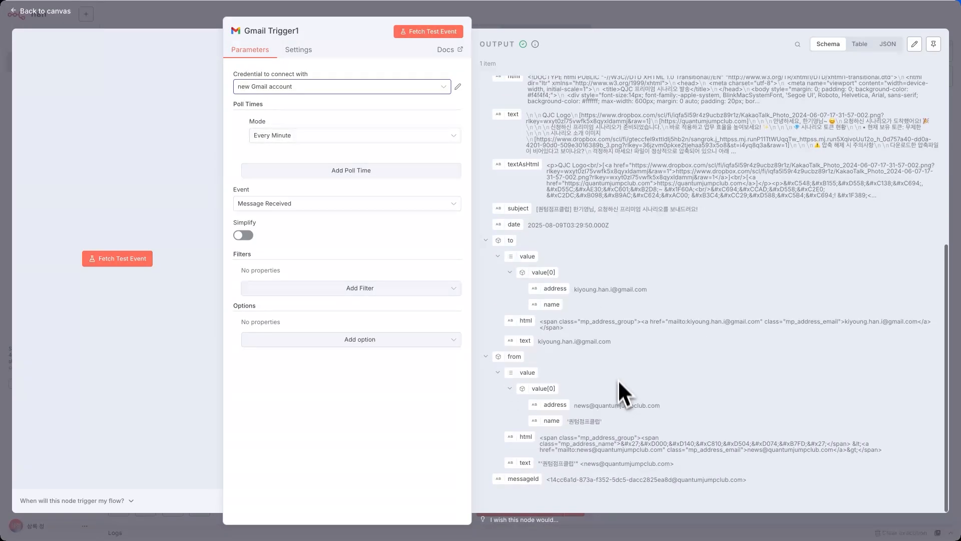
scroll(620, 403, up, 5)
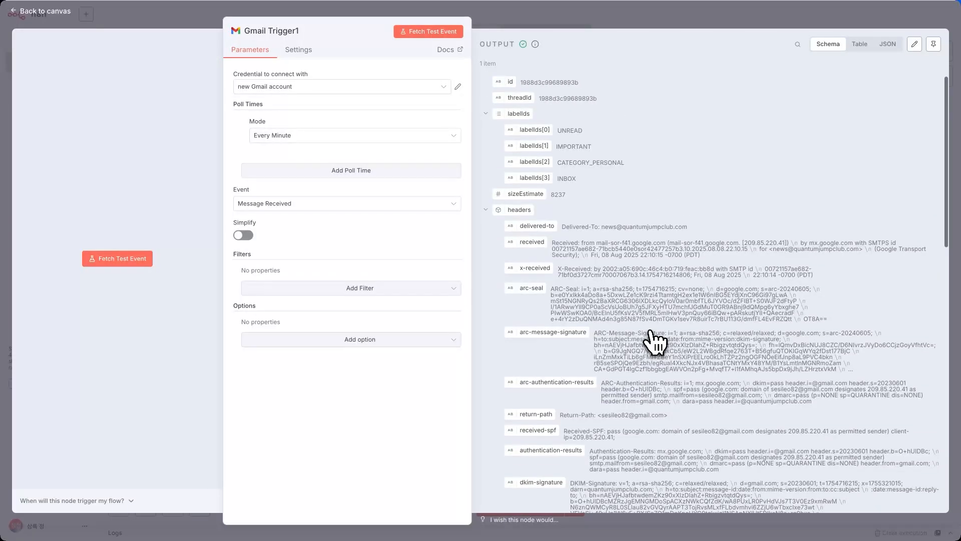
scroll(801, 336, down, 15)
scroll(654, 342, down, 2)
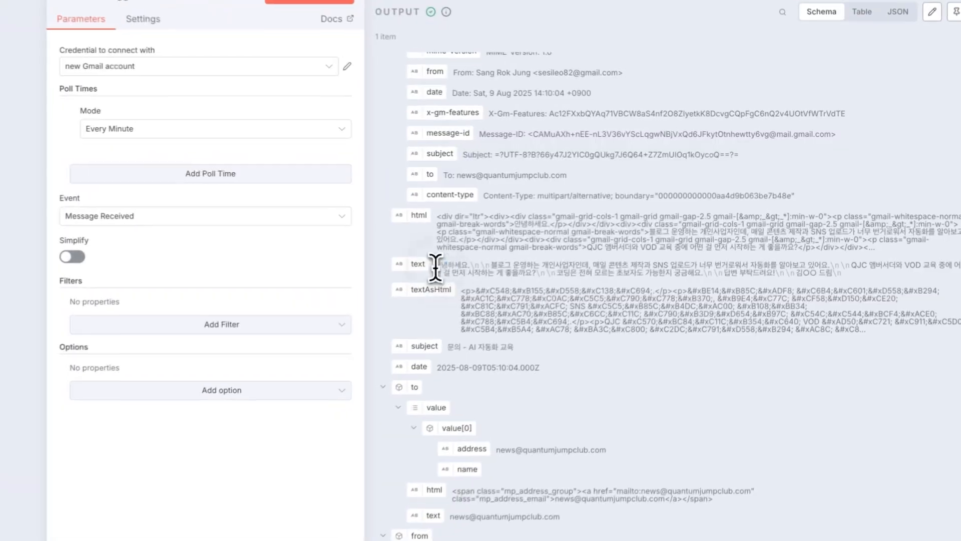
drag(527, 243, 624, 243)
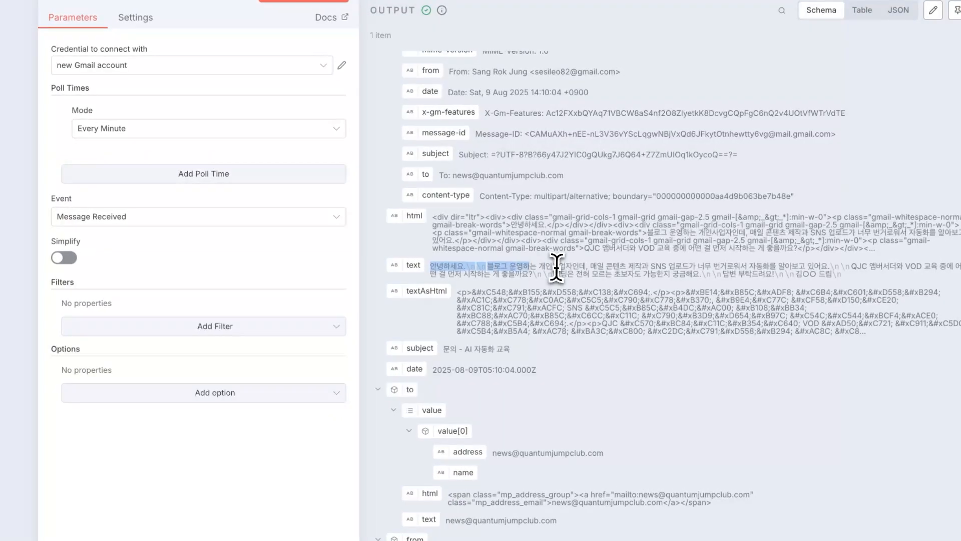
click(560, 268)
scroll(546, 295, down, 1)
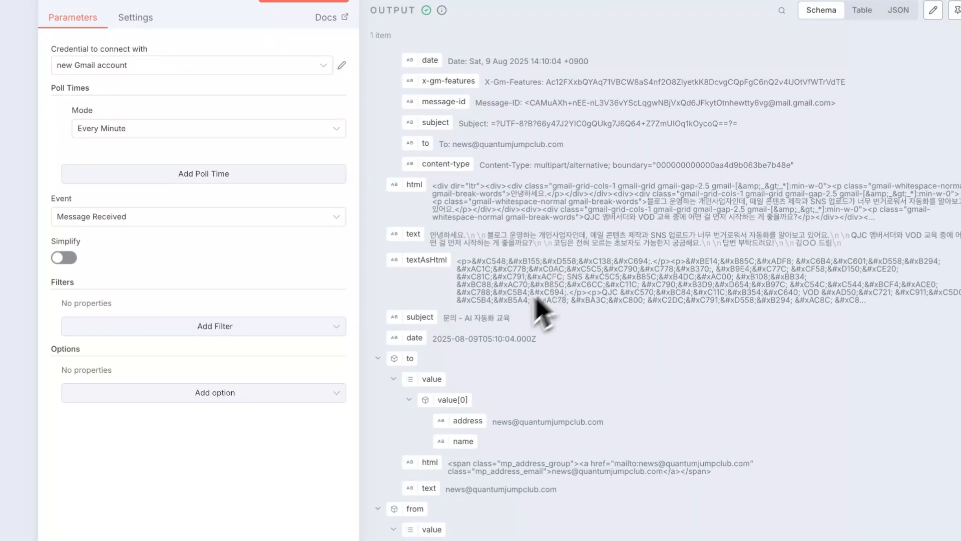
scroll(452, 333, down, 1)
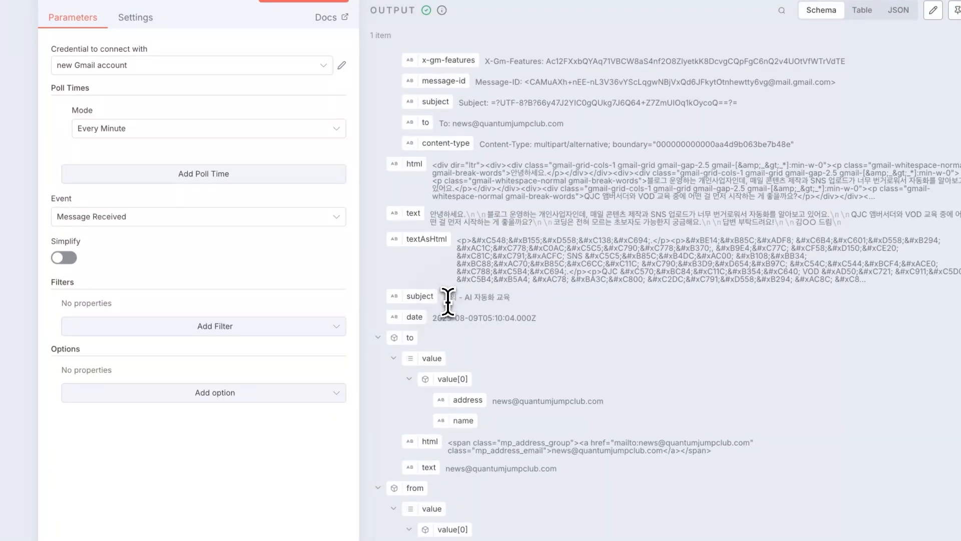
click(525, 301)
key(super+plus)
key(super+plus)
key(super+minus)
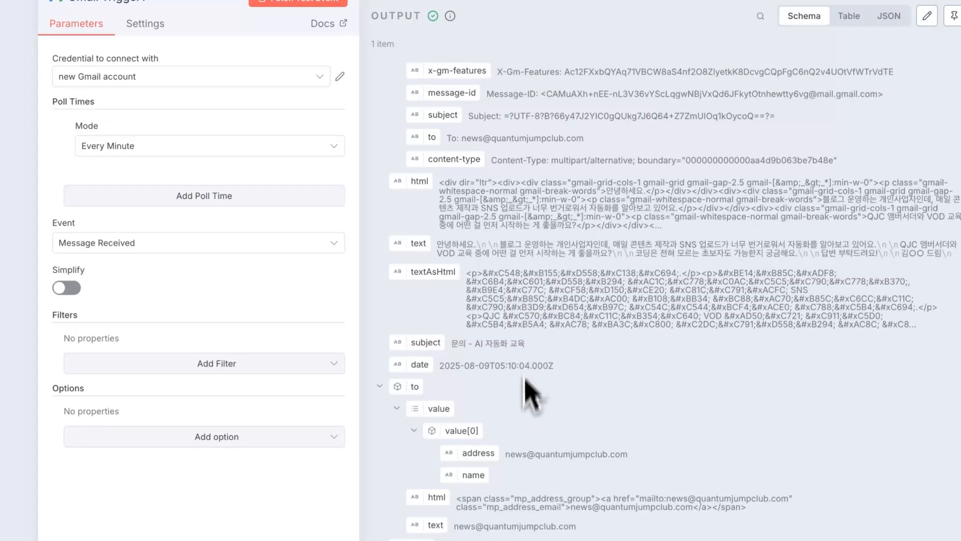
scroll(523, 416, down, 1)
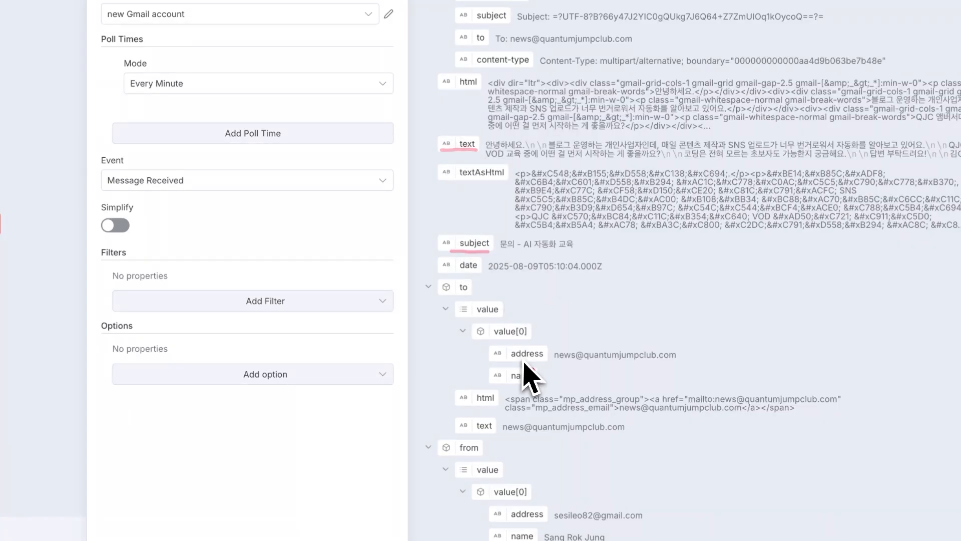
scroll(532, 357, down, 2)
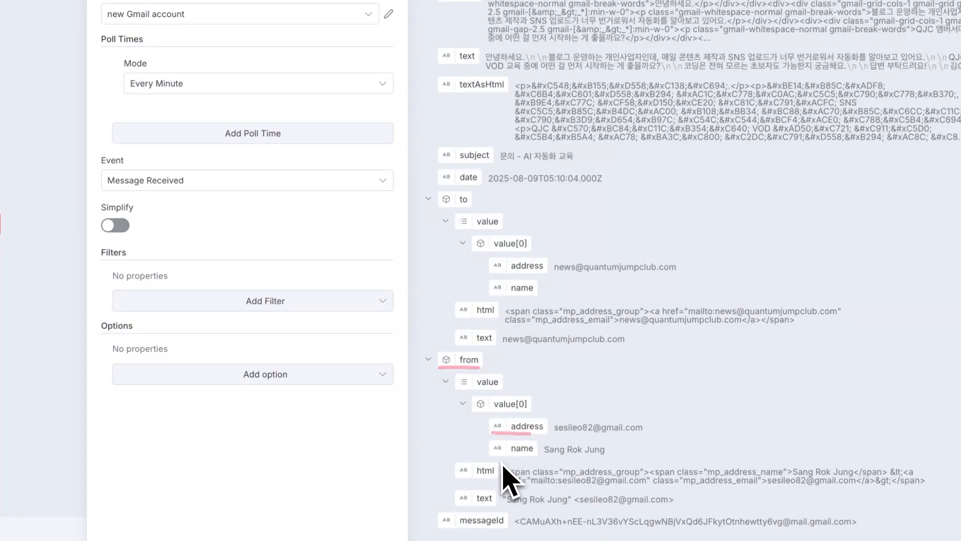
drag(501, 462, 558, 467)
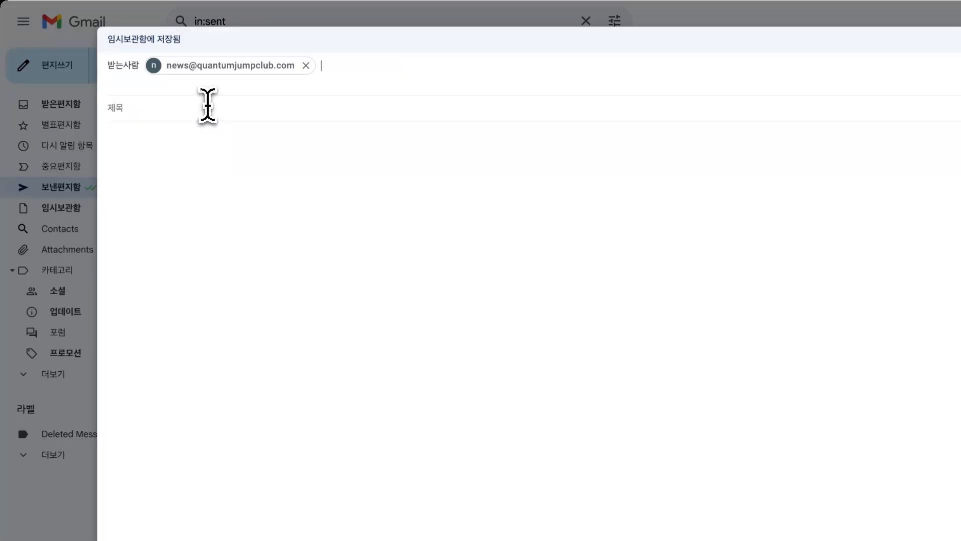
Add 'AI' to the subject, drop an image into the body, and send the inquiry.
click(207, 97)
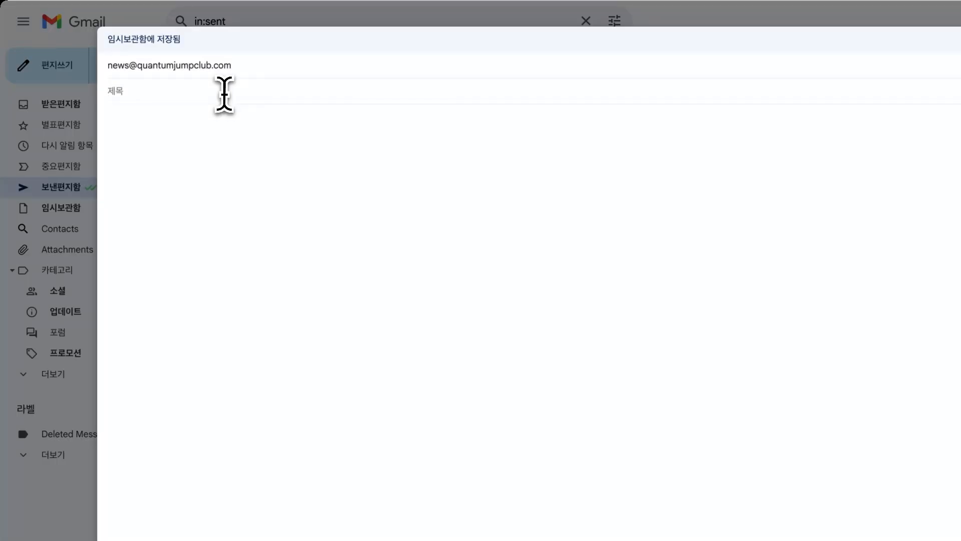
text(AI 자동화 교육 문의드려요)
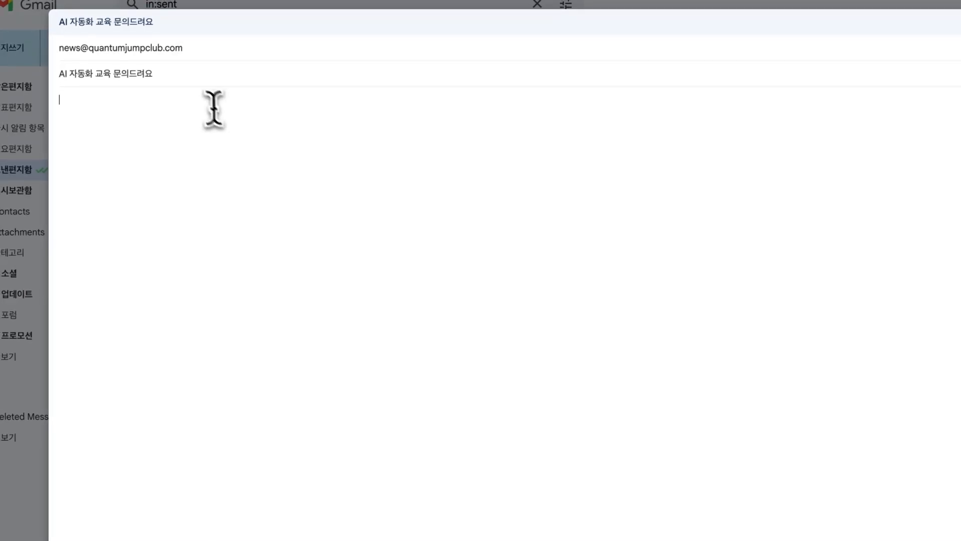
click(238, 154)
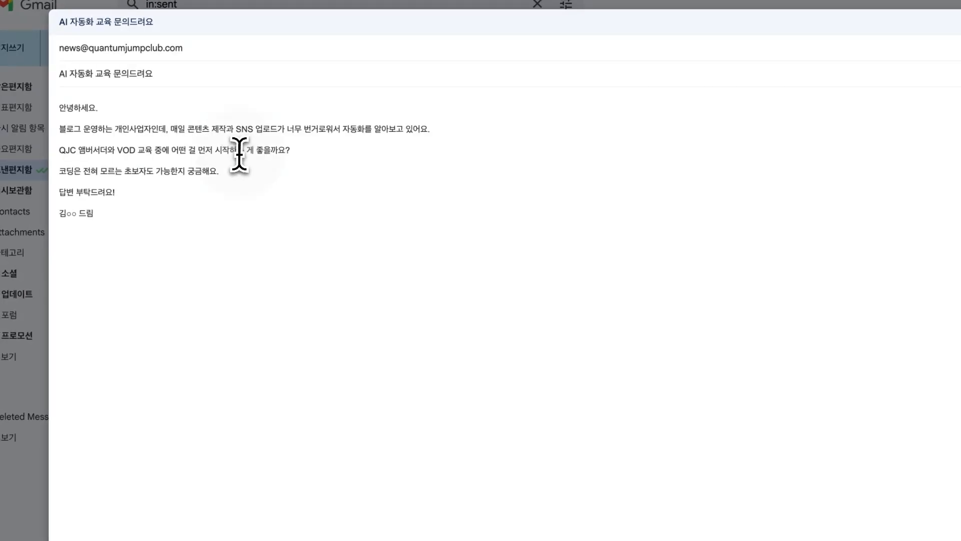
drag(270, 217, 294, 259)
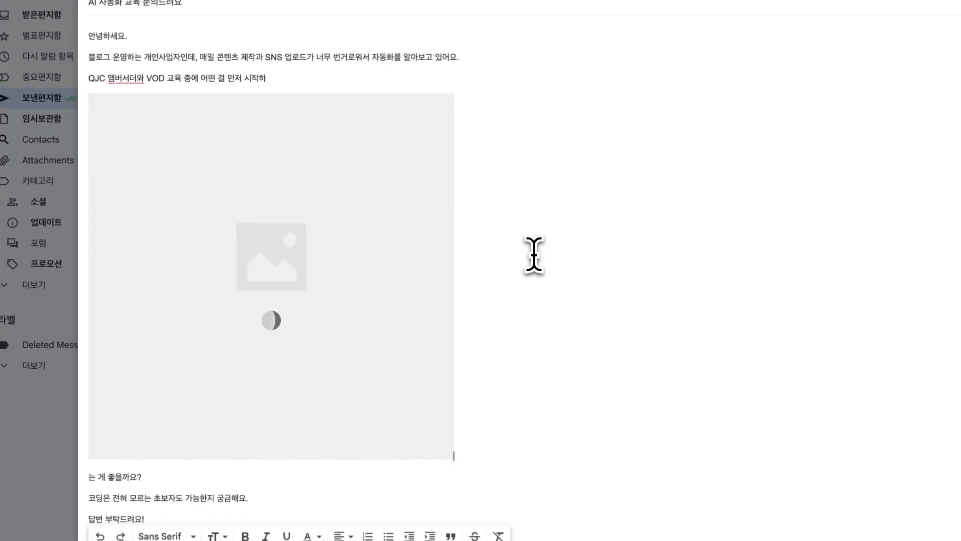
click(359, 193)
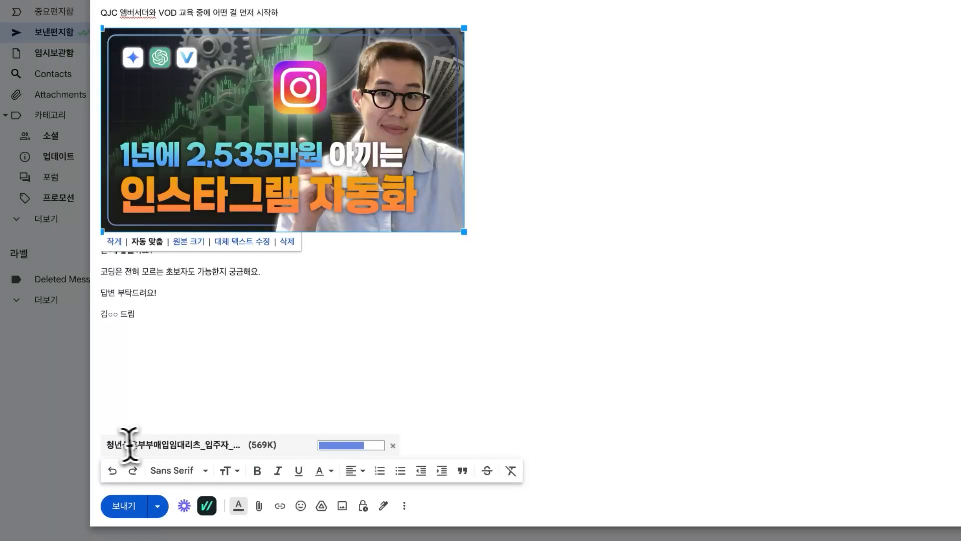
click(107, 444)
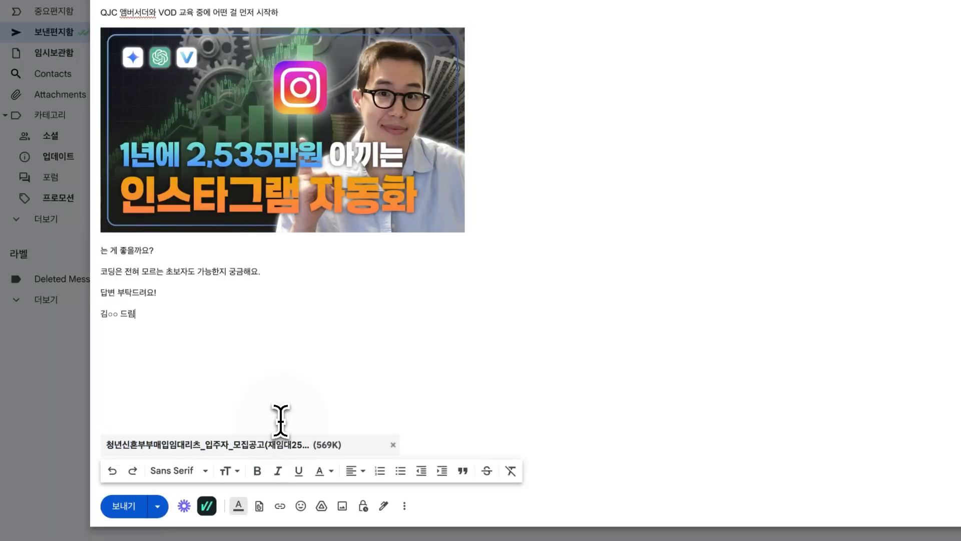
click(144, 509)
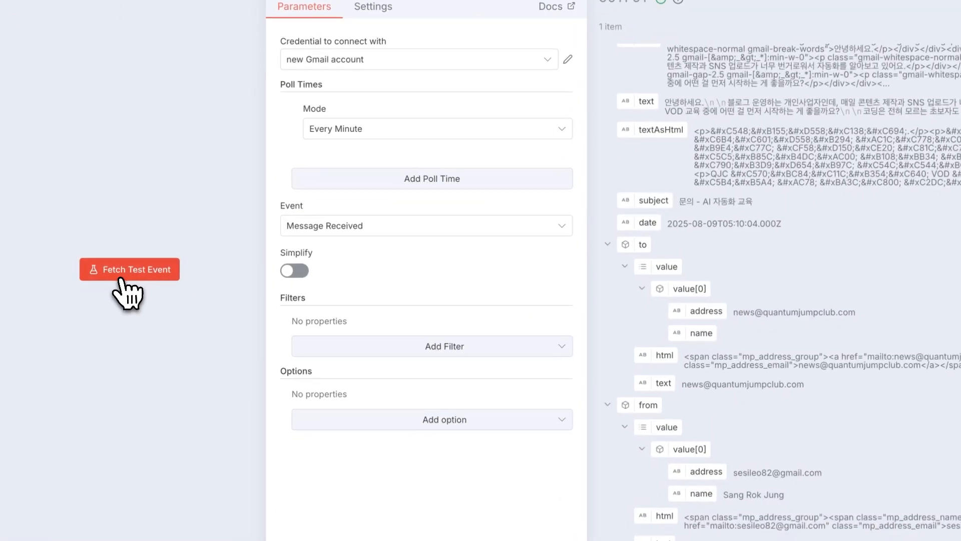
Fetch the test event again so the newly sent inquiry email loads into OUTPUT.
click(128, 271)
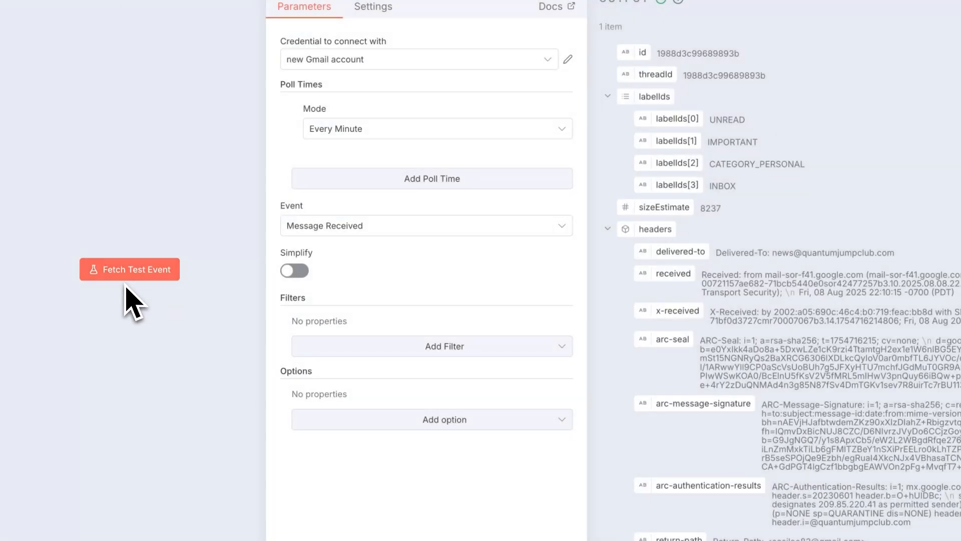
scroll(896, 407, down, 12)
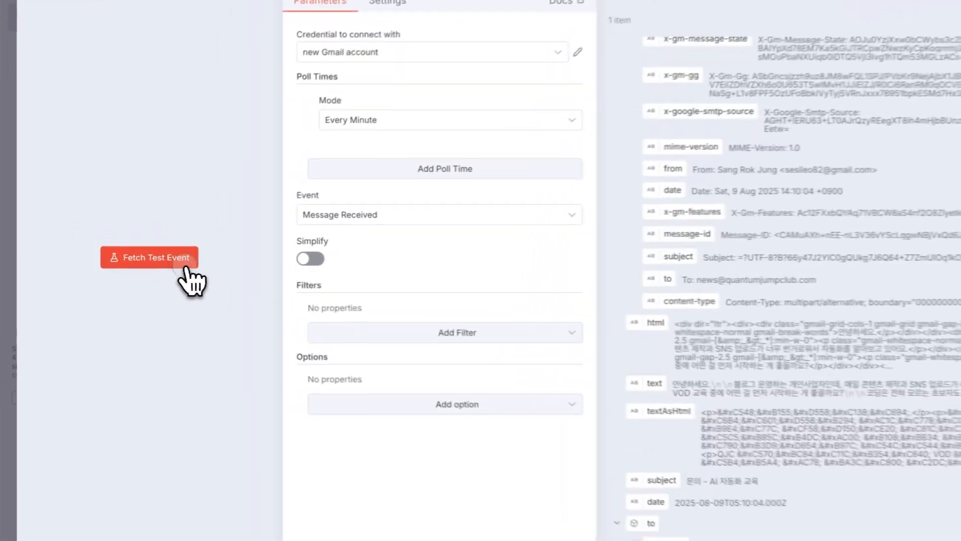
click(148, 264)
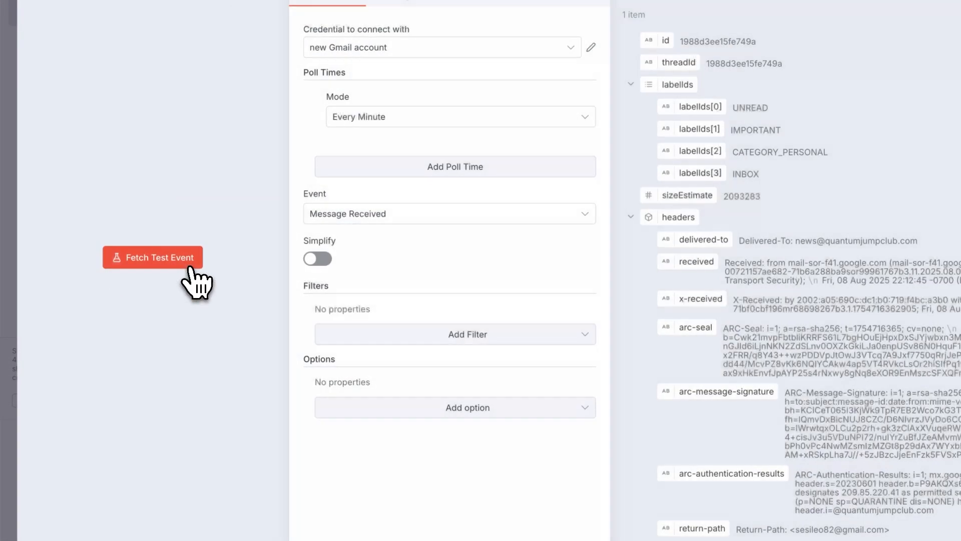
scroll(675, 385, down, 5)
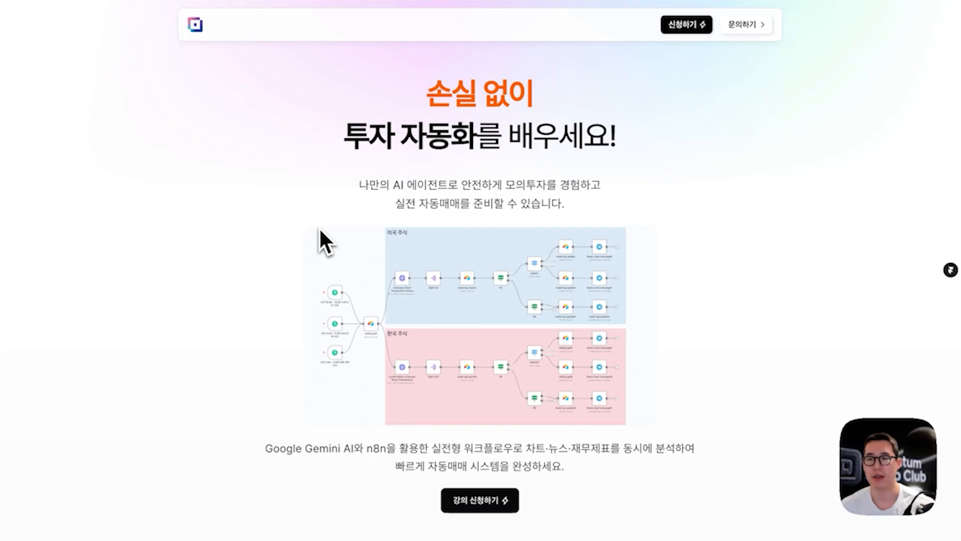
scroll(320, 227, down, 20)
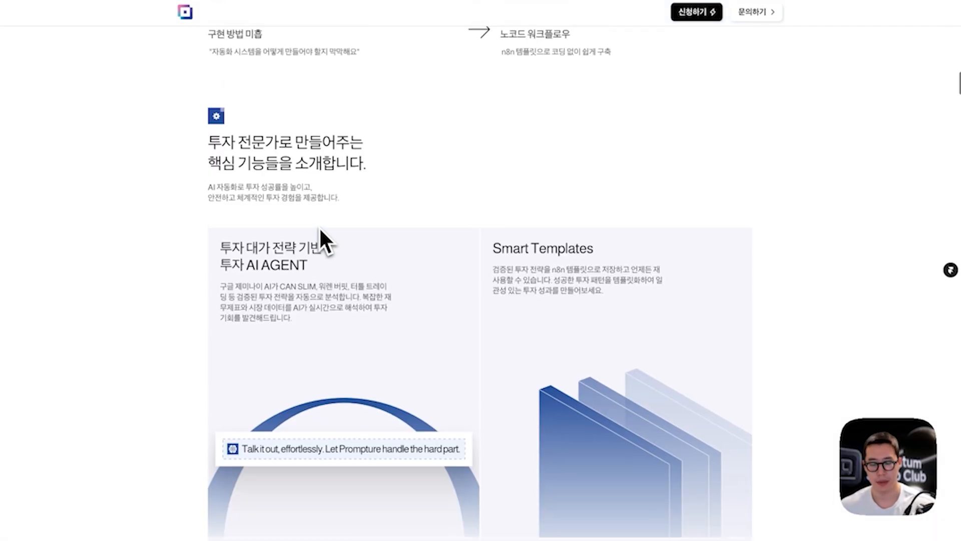
drag(273, 229, 299, 230)
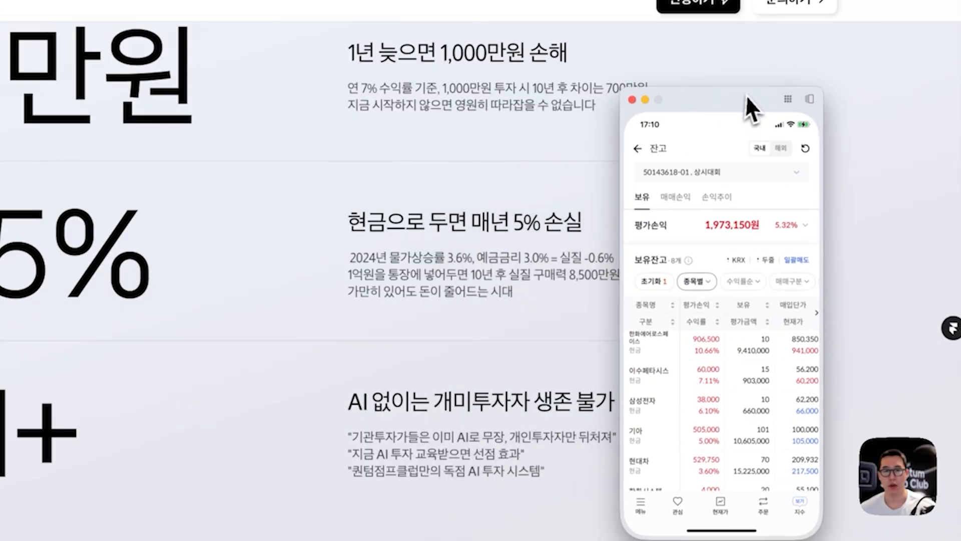
click(787, 138)
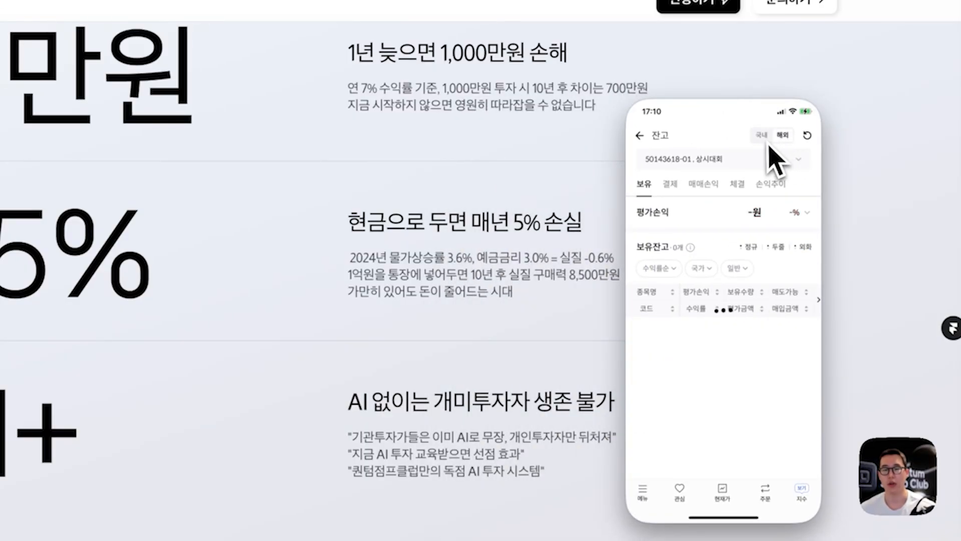
click(766, 142)
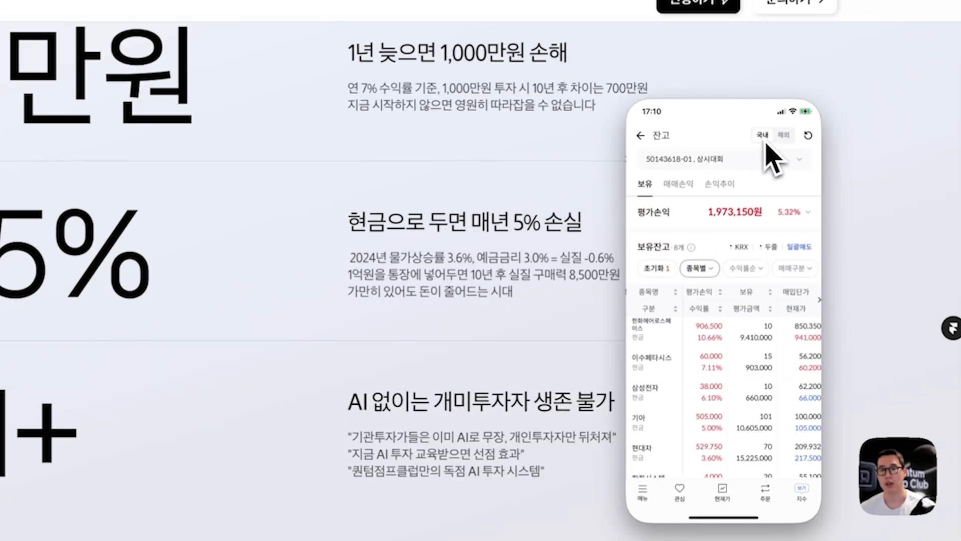
click(783, 144)
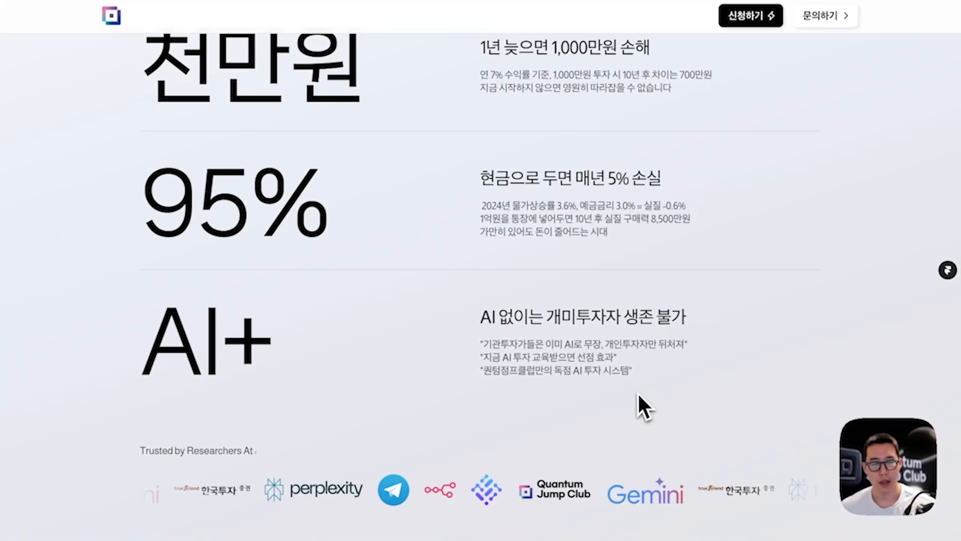
drag(602, 508, 602, 509)
drag(658, 473, 668, 511)
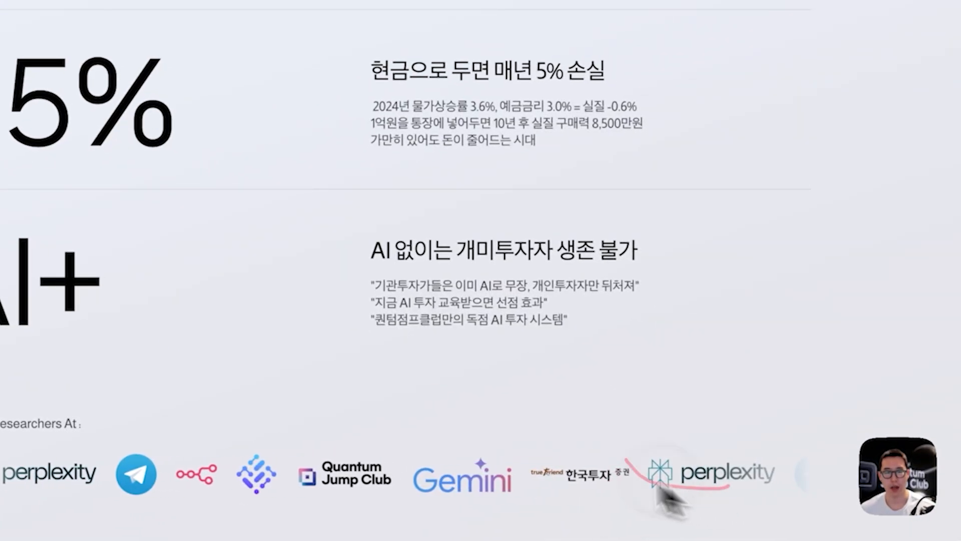
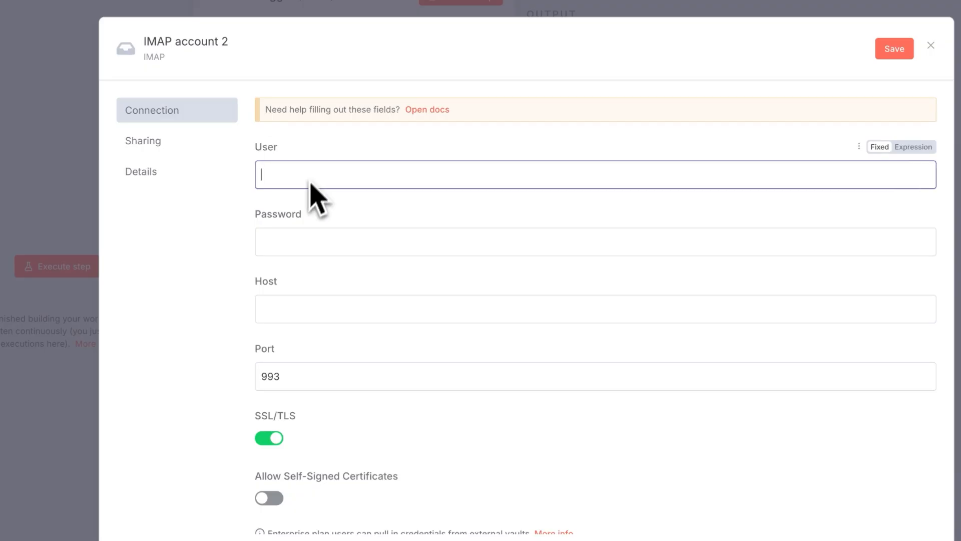
click(300, 244)
click(324, 312)
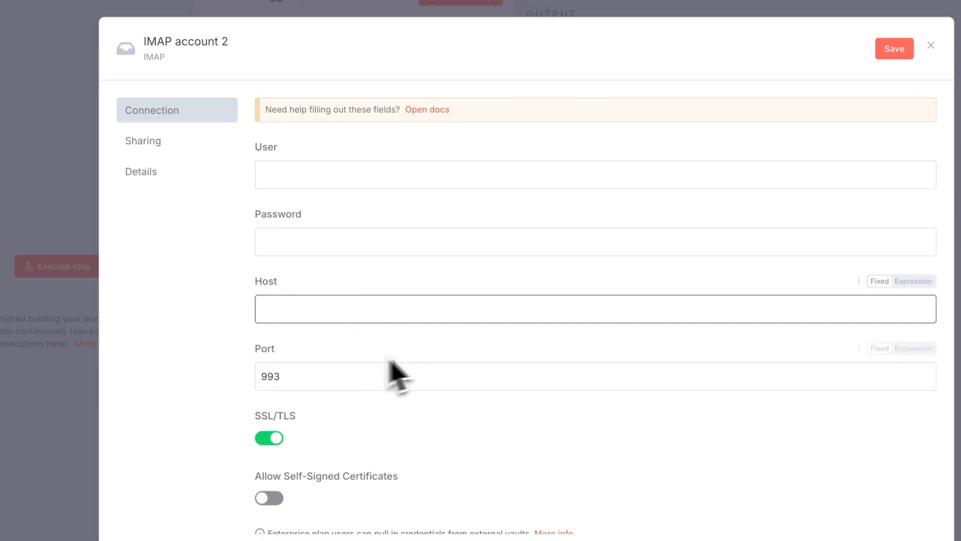
scroll(358, 369, down, 1)
click(278, 333)
drag(279, 333, 256, 332)
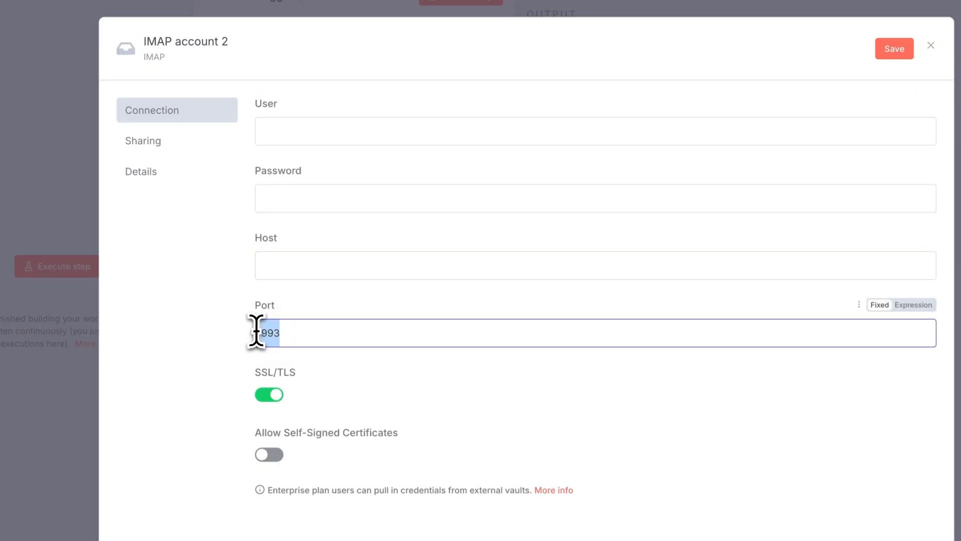
click(347, 338)
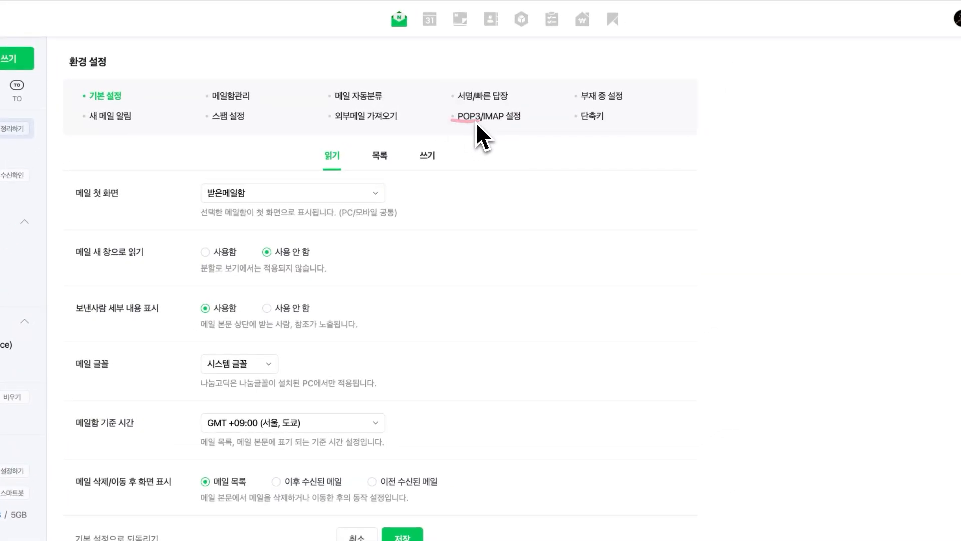
Look up Naver Mail's IMAP server imap.naver.com and port 993, then open account security for an app password.
drag(476, 123, 532, 129)
click(503, 118)
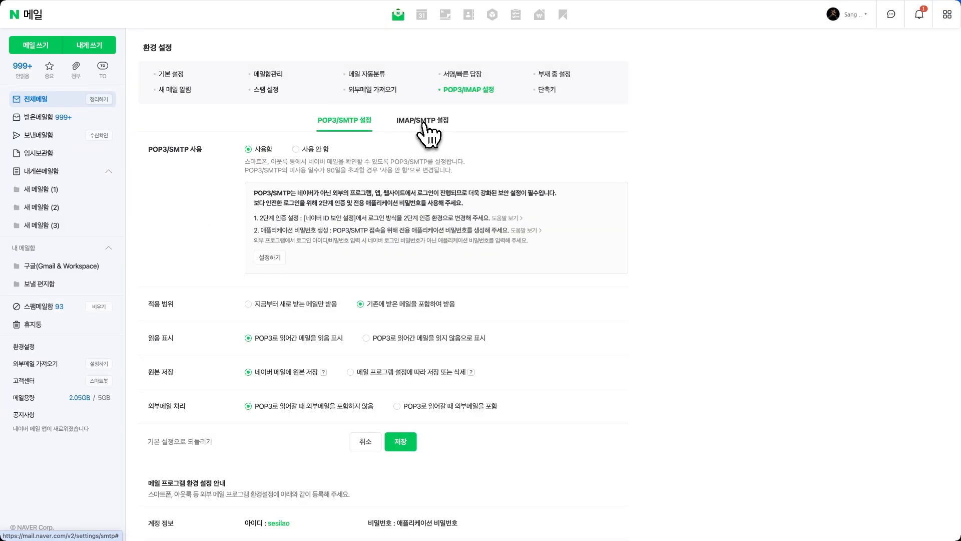
click(423, 123)
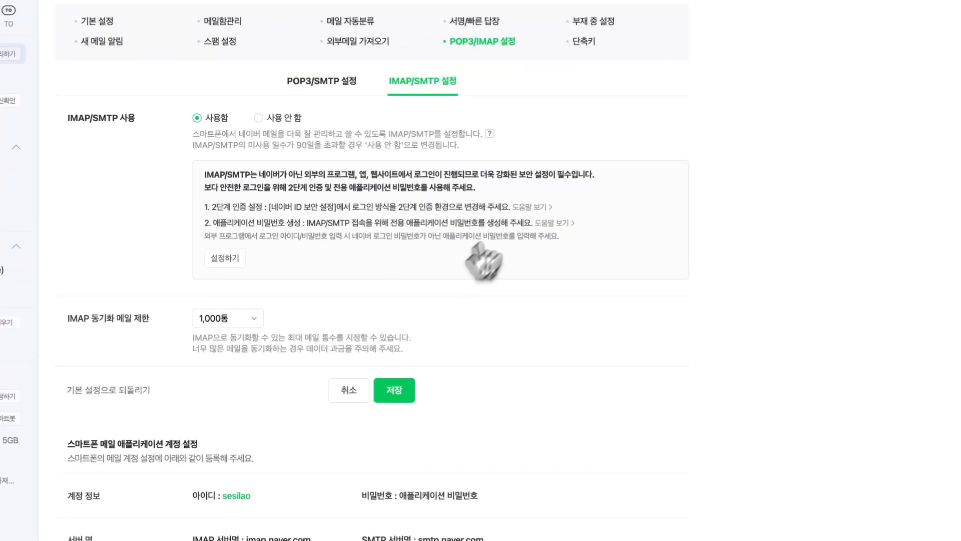
scroll(511, 401, down, 3)
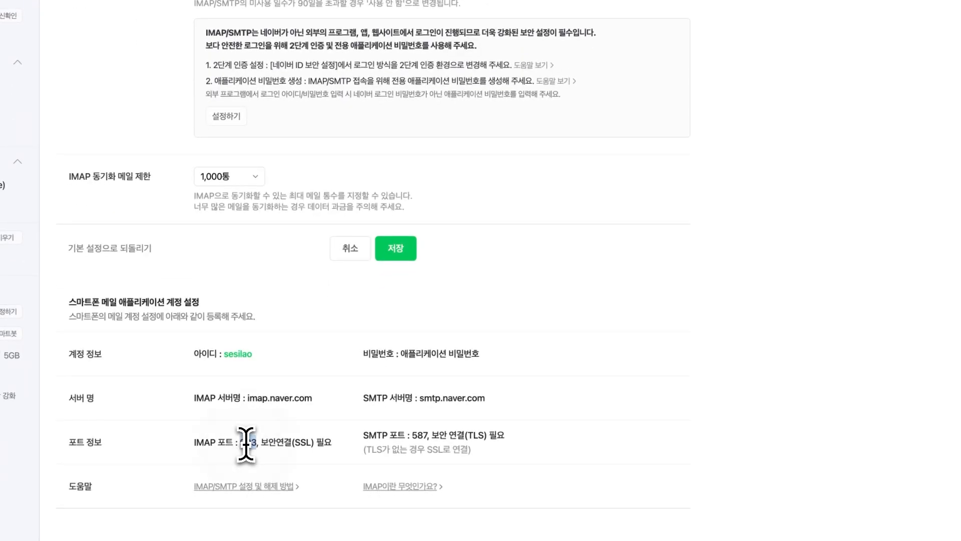
double_click(249, 442)
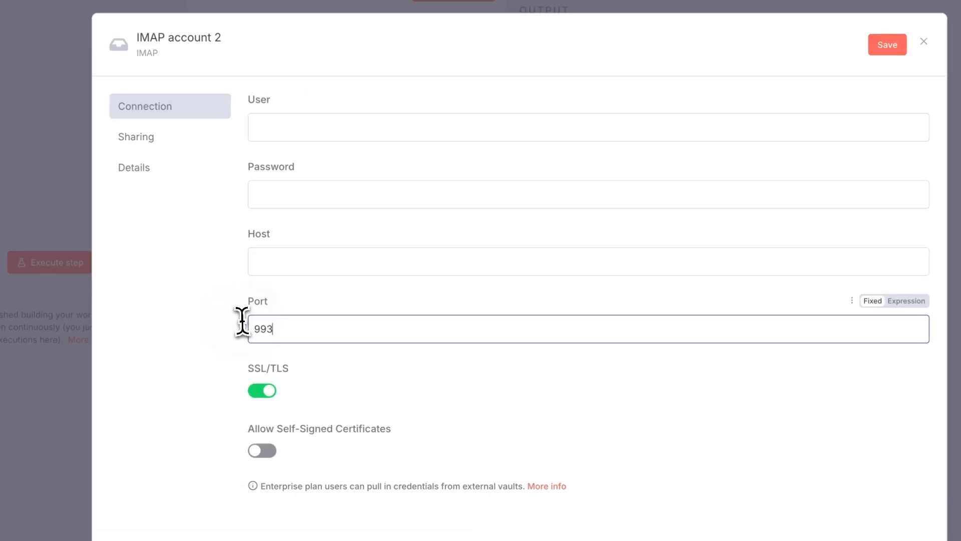
drag(242, 320, 281, 324)
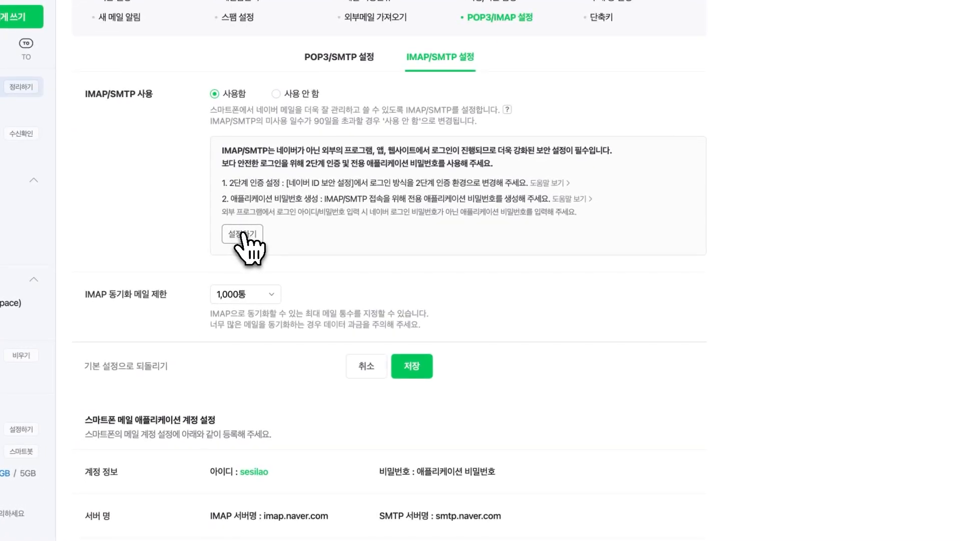
click(244, 235)
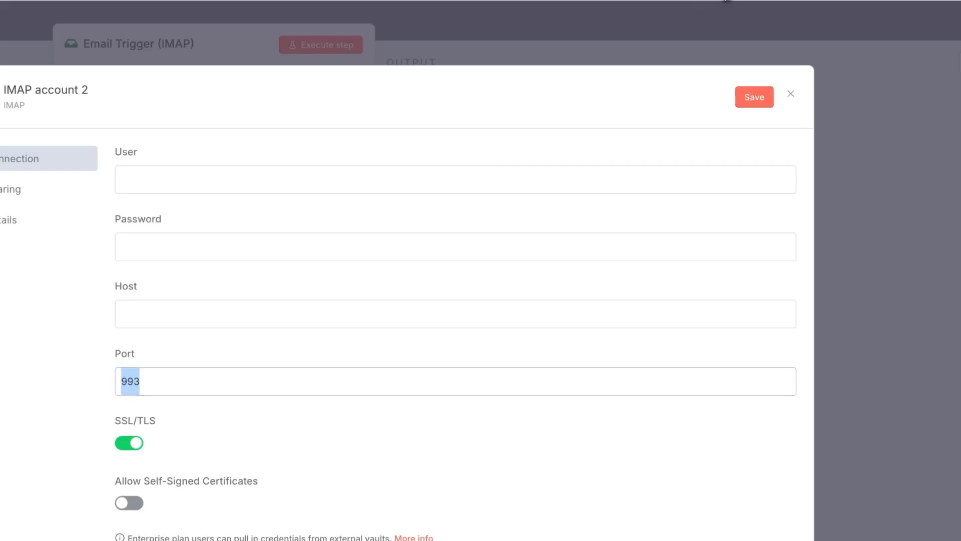
Fill the IMAP credential with the Naver mail address, app password and host imap.naver.com, then save it.
click(207, 185)
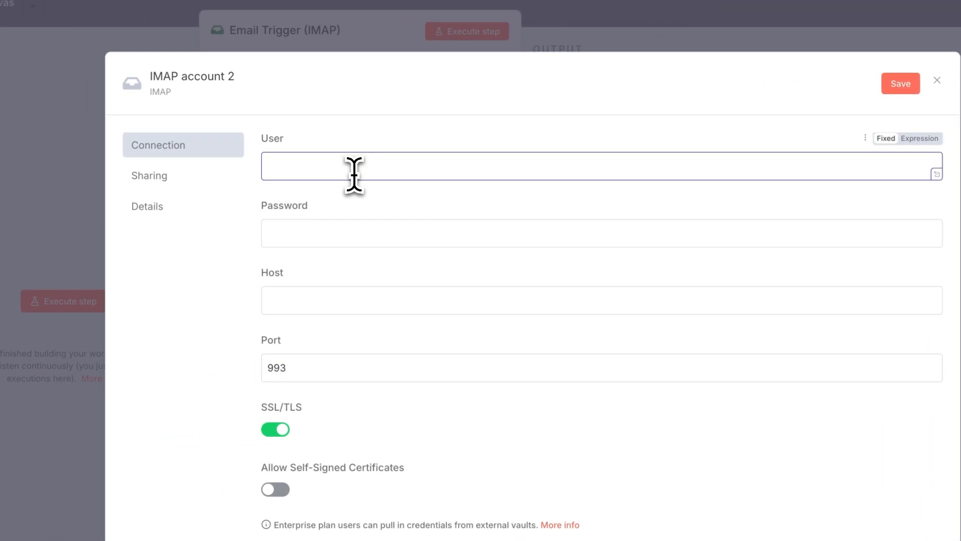
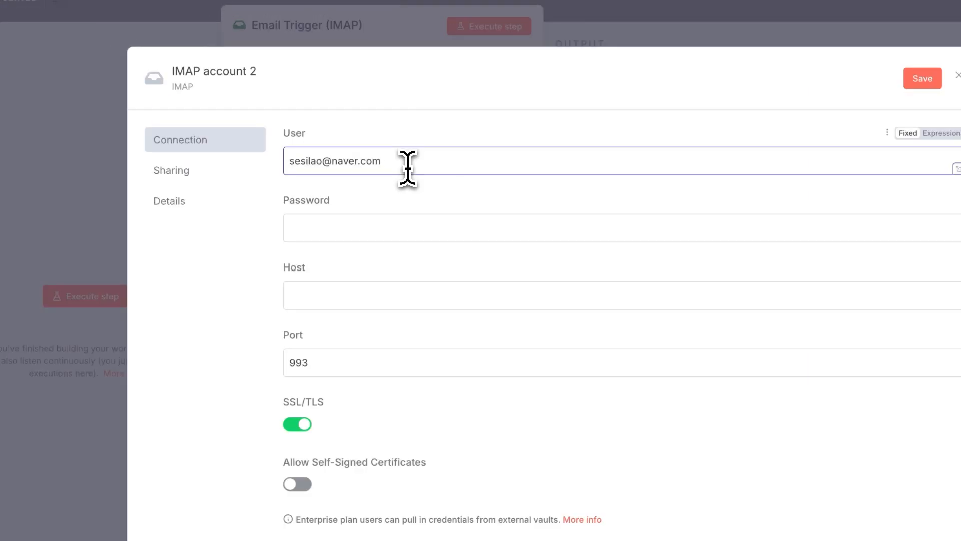
click(393, 226)
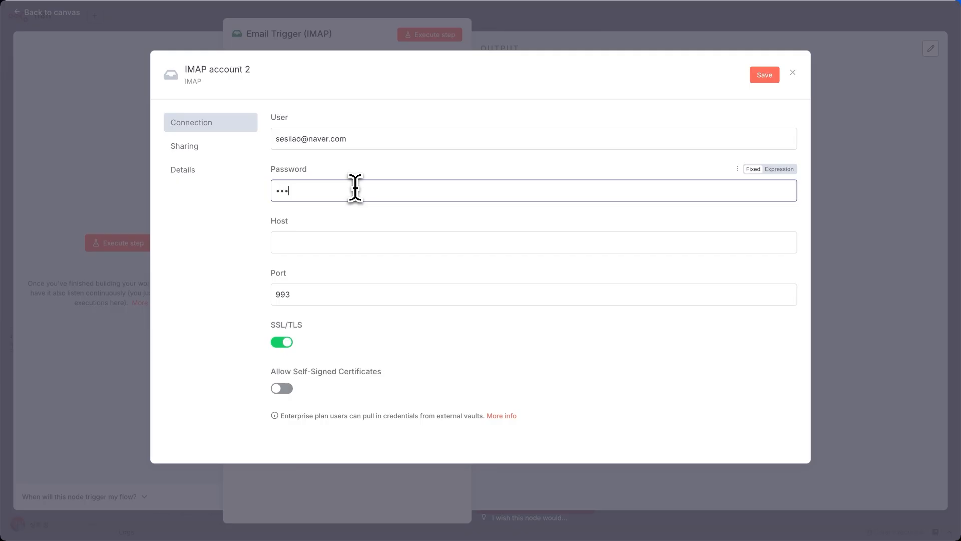
key(ctrl+v)
click(381, 240)
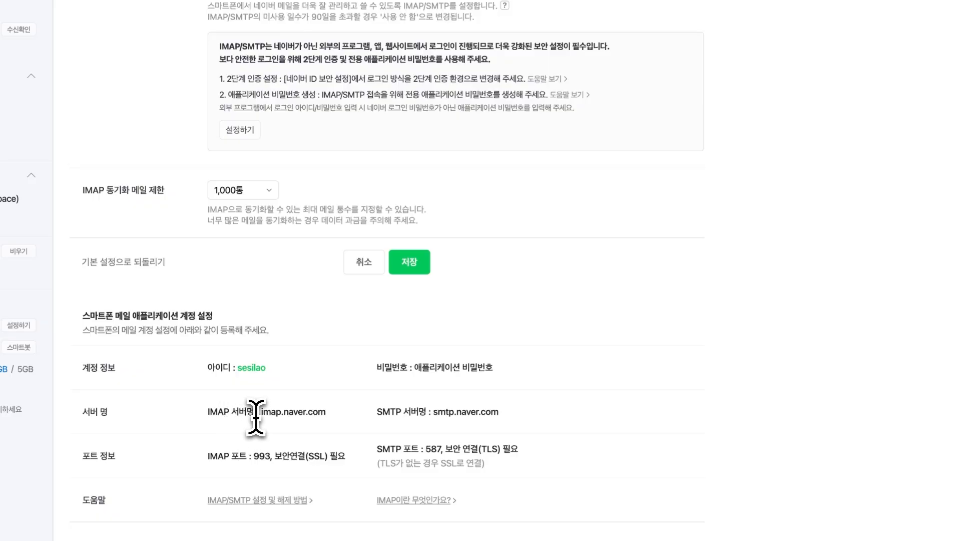
drag(261, 411, 335, 422)
key(ctrl+c)
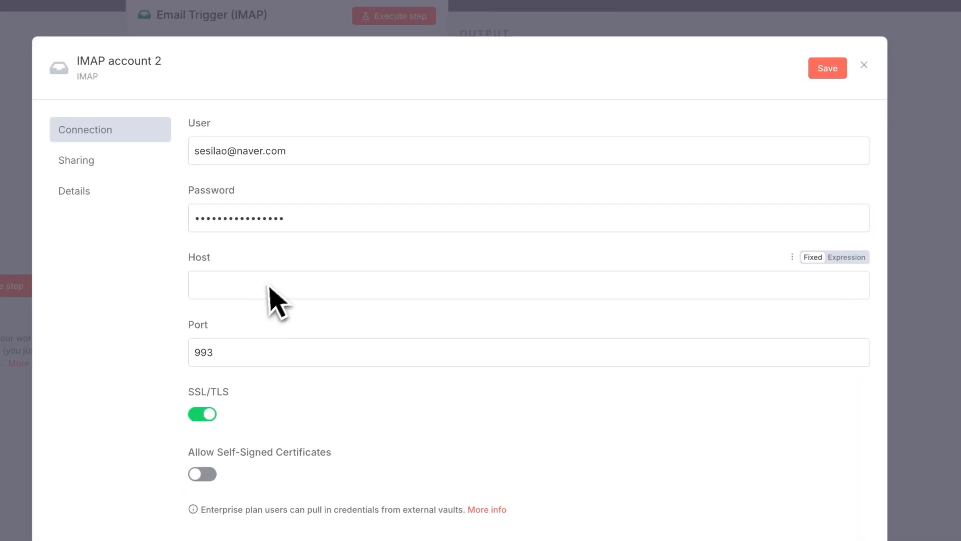
click(263, 285)
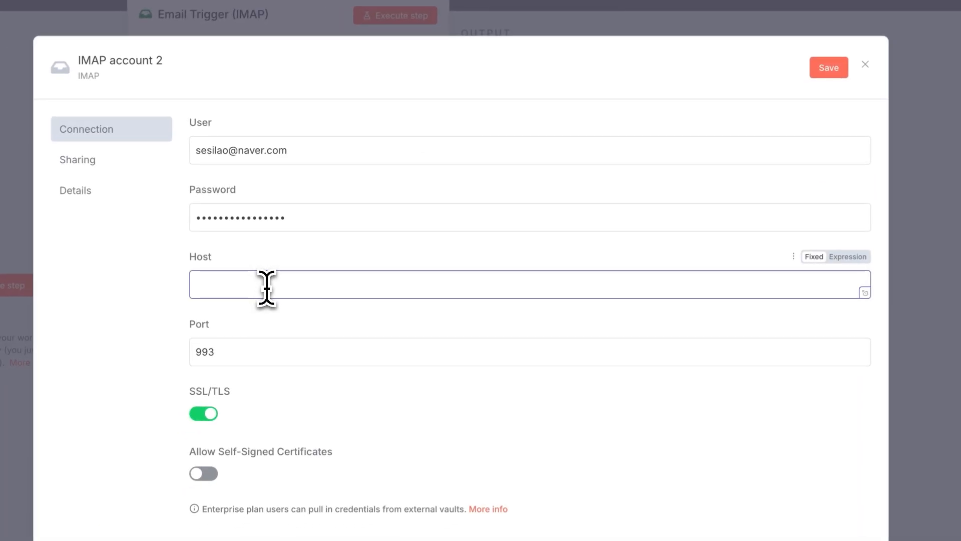
key(ctrl+v)
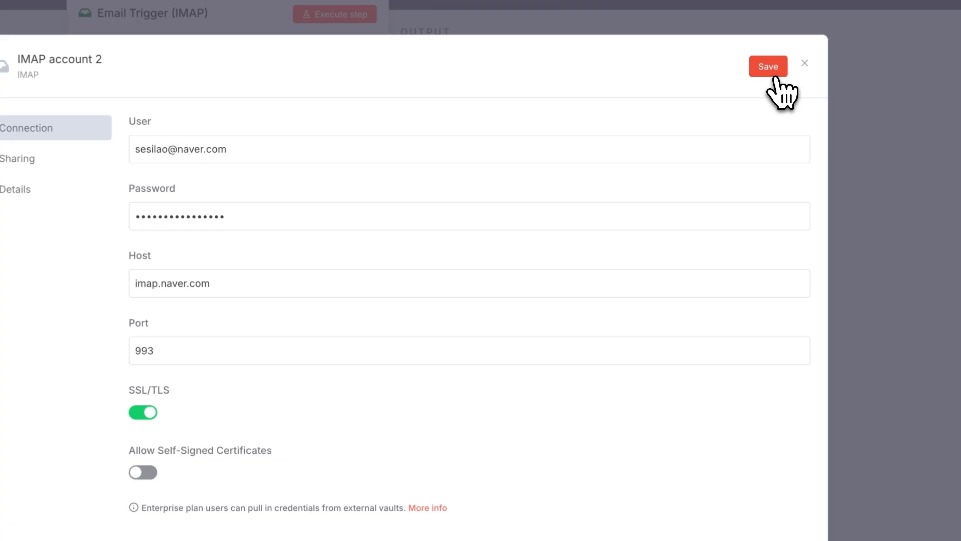
click(773, 74)
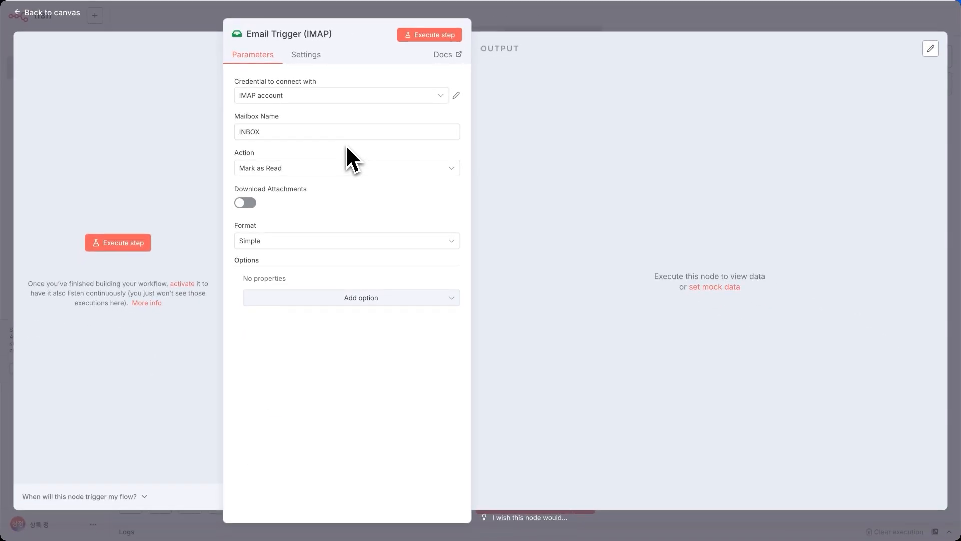
Set the trigger to Mark as Read, Download Attachments on, Resolved format, and add Custom Email Rules.
click(323, 169)
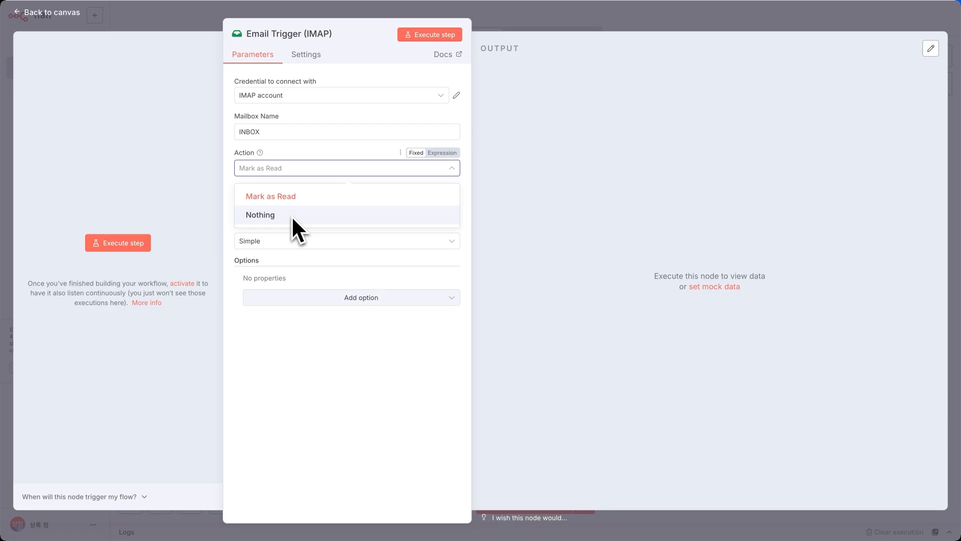
click(292, 197)
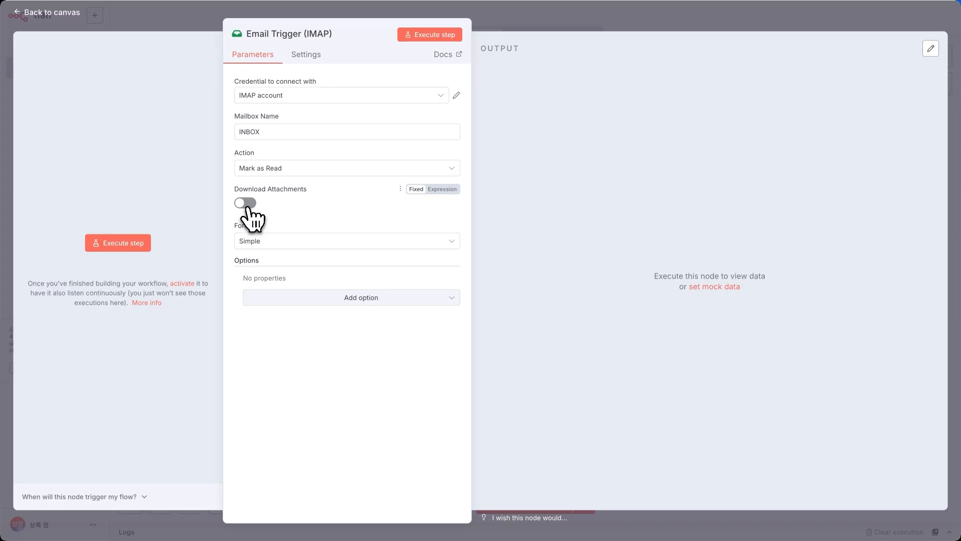
click(245, 203)
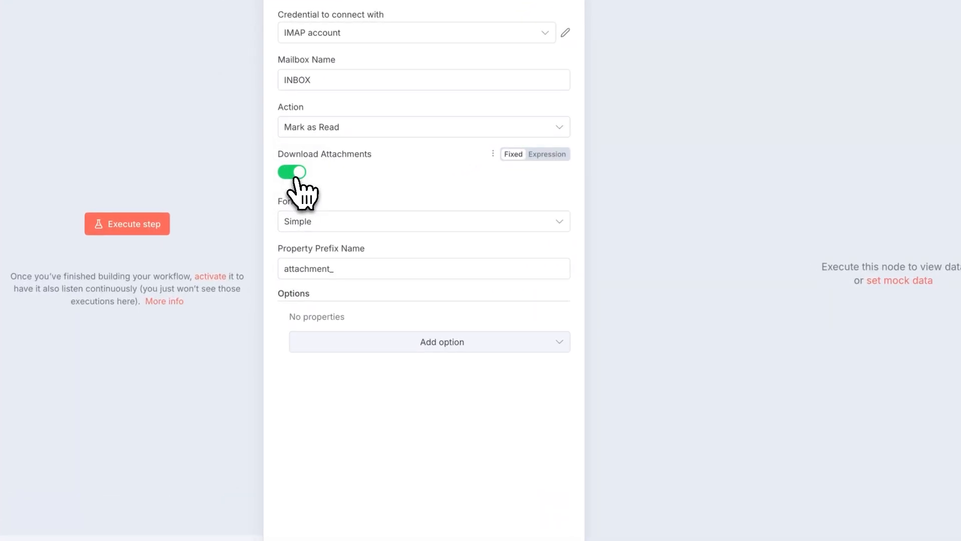
click(344, 224)
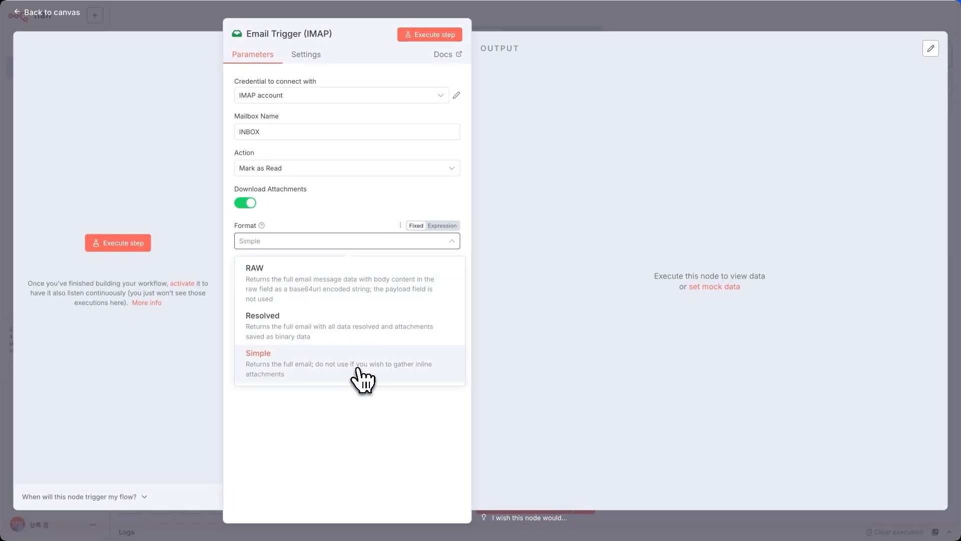
click(325, 329)
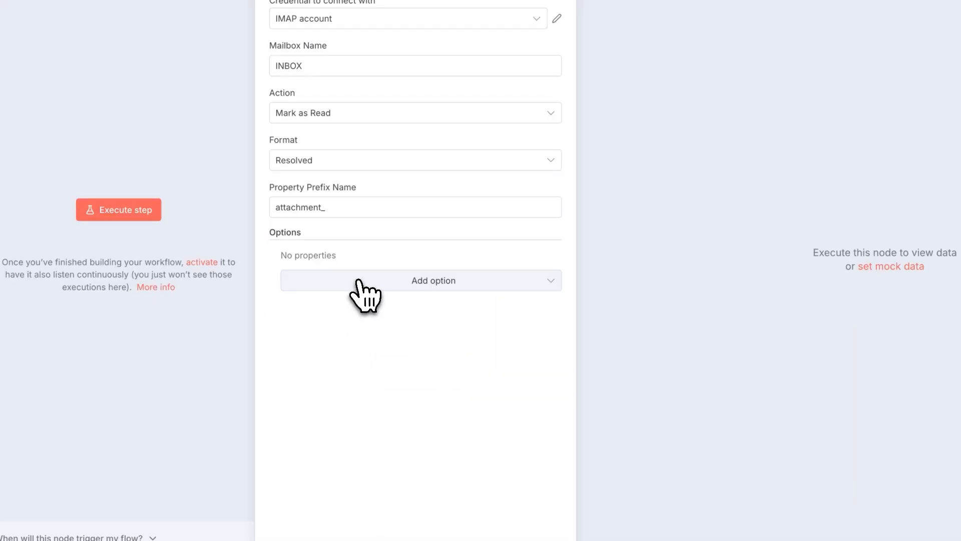
click(358, 284)
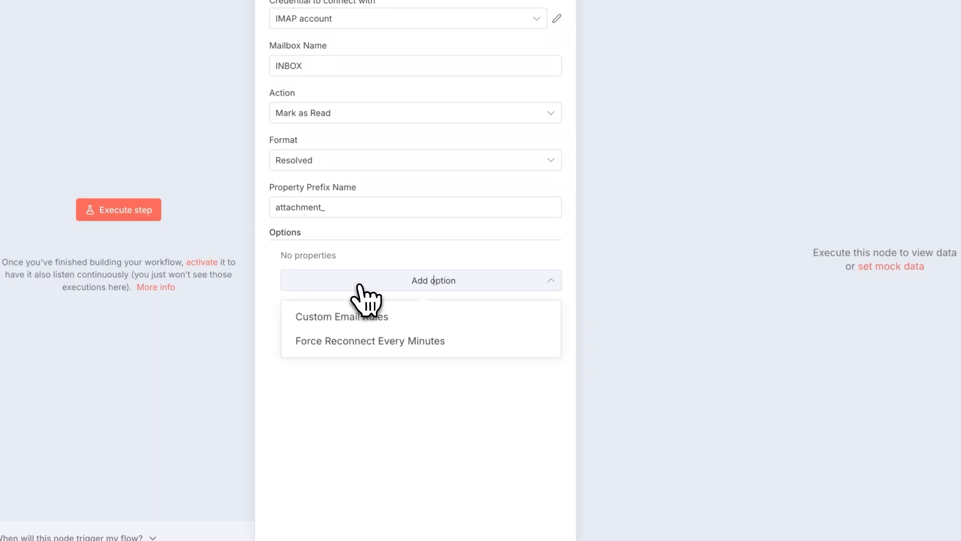
click(352, 319)
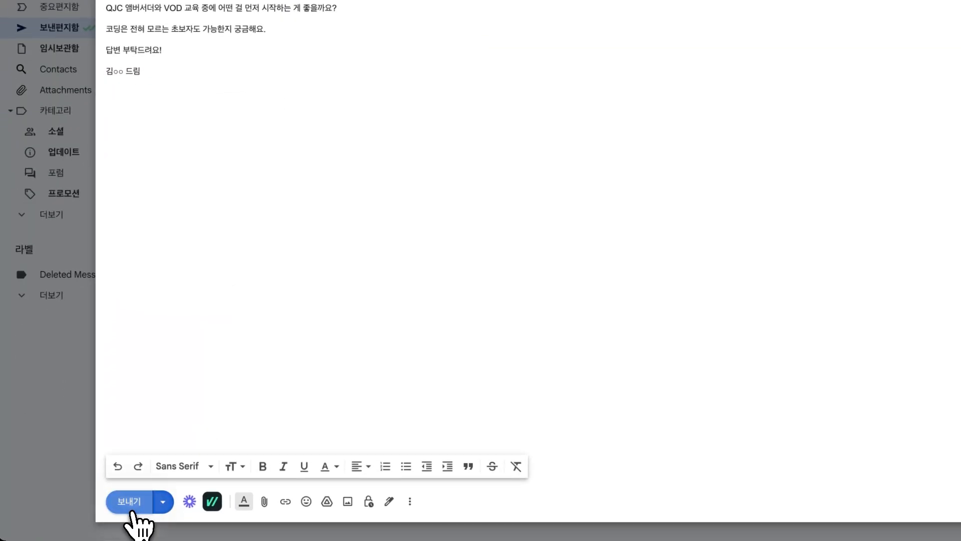
Review the received QJC inquiry message body in Naver Mail.
drag(331, 292, 205, 220)
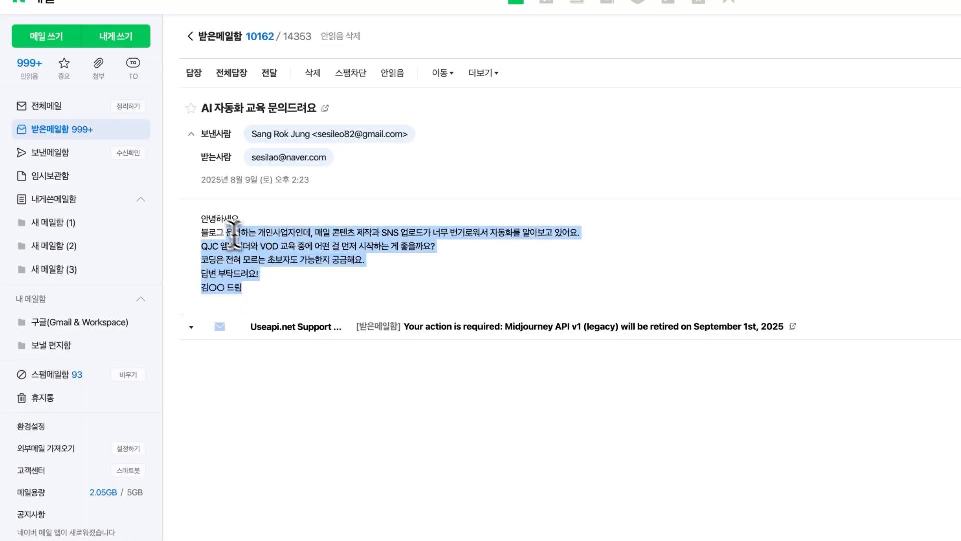
click(205, 220)
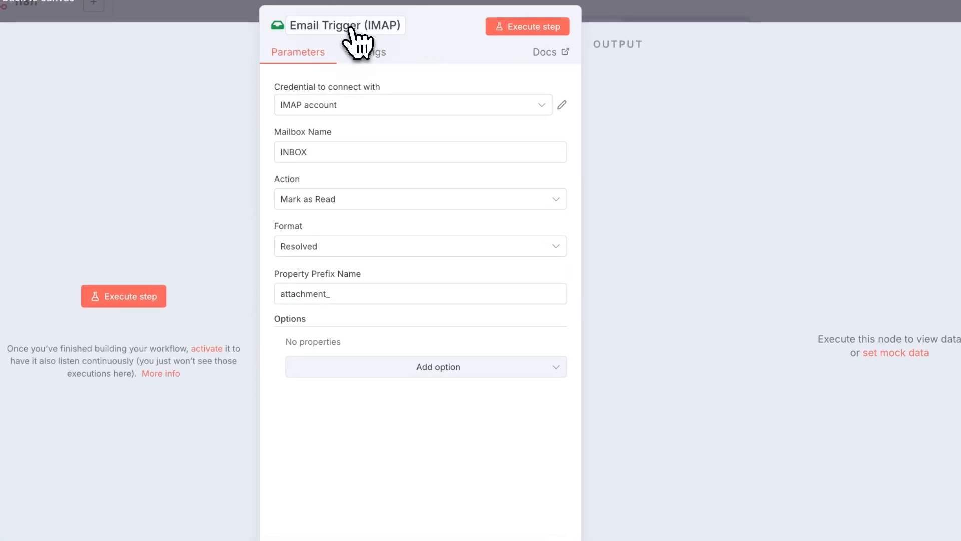
Fetch the new email in the trigger and underline its from field, sender address and name.
click(145, 295)
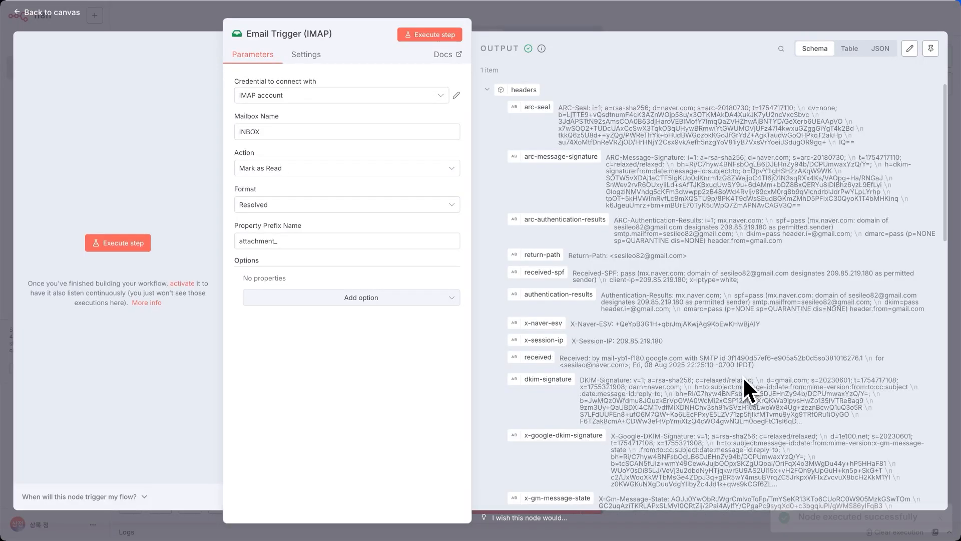
scroll(944, 425, down, 3)
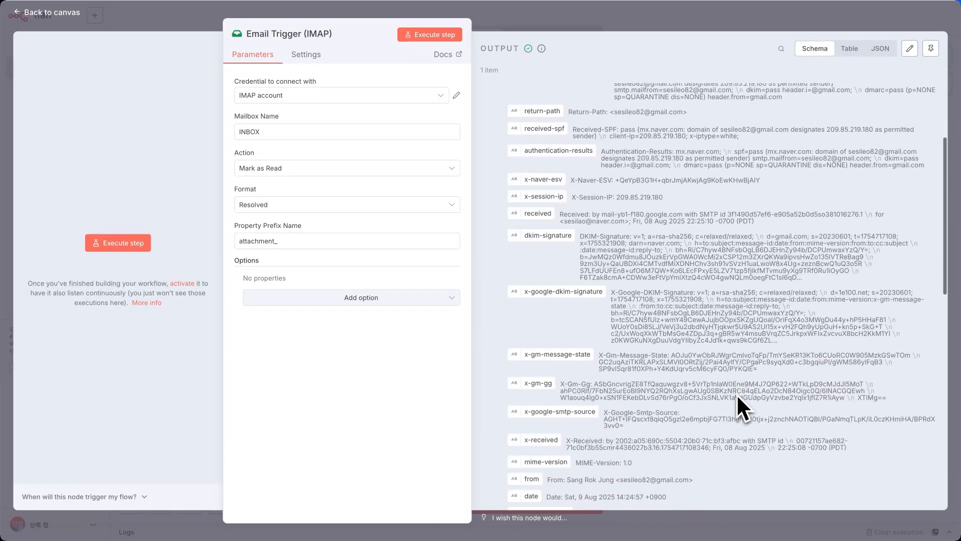
scroll(737, 393, down, 7)
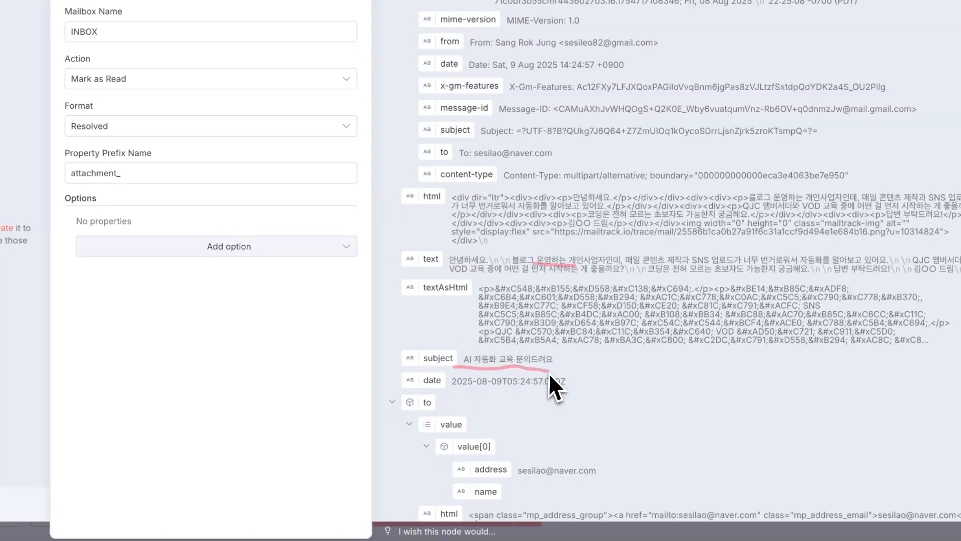
scroll(576, 423, down, 2)
scroll(581, 430, down, 3)
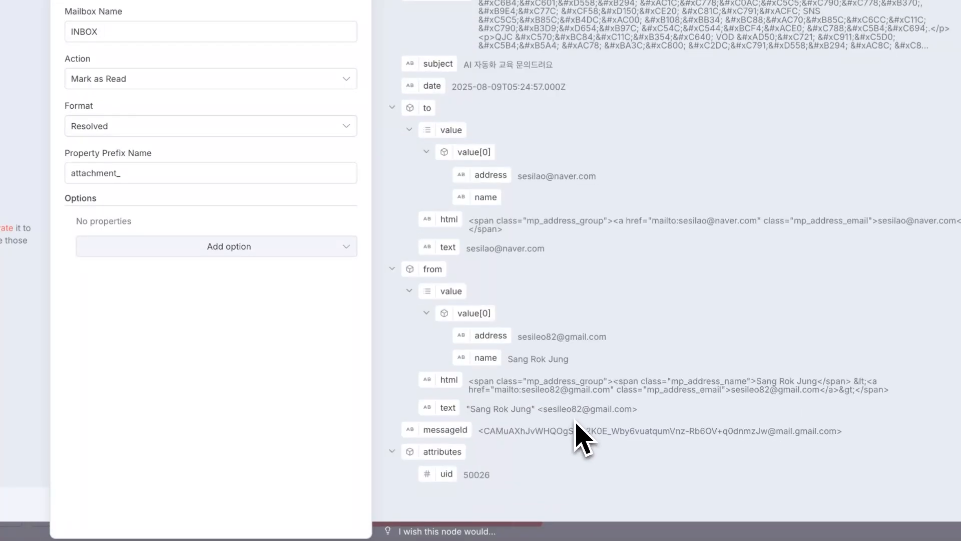
drag(401, 279, 459, 278)
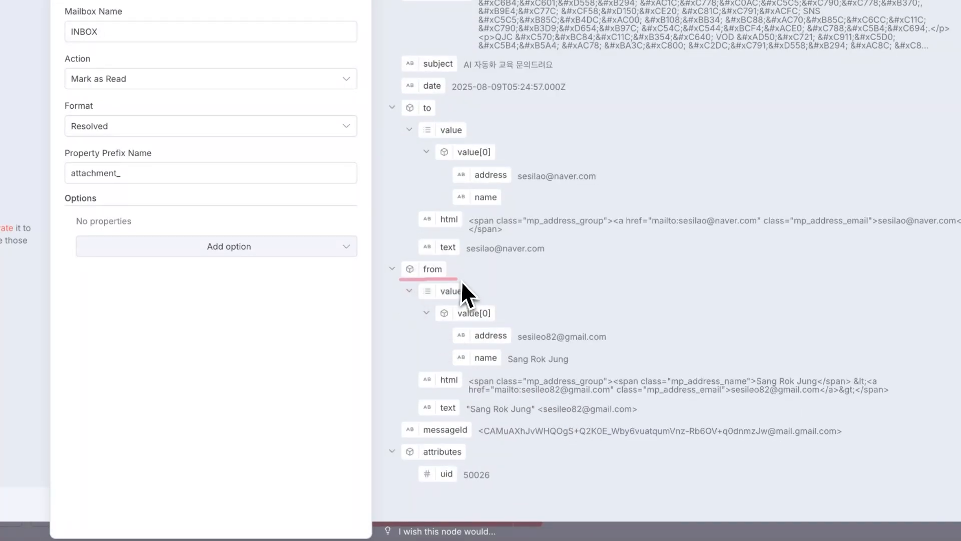
drag(456, 343, 614, 351)
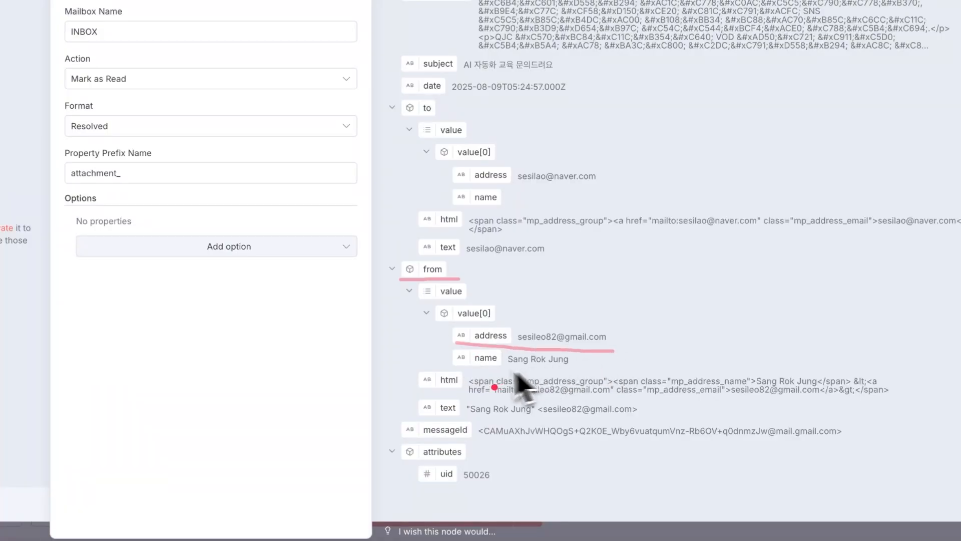
drag(454, 370, 572, 373)
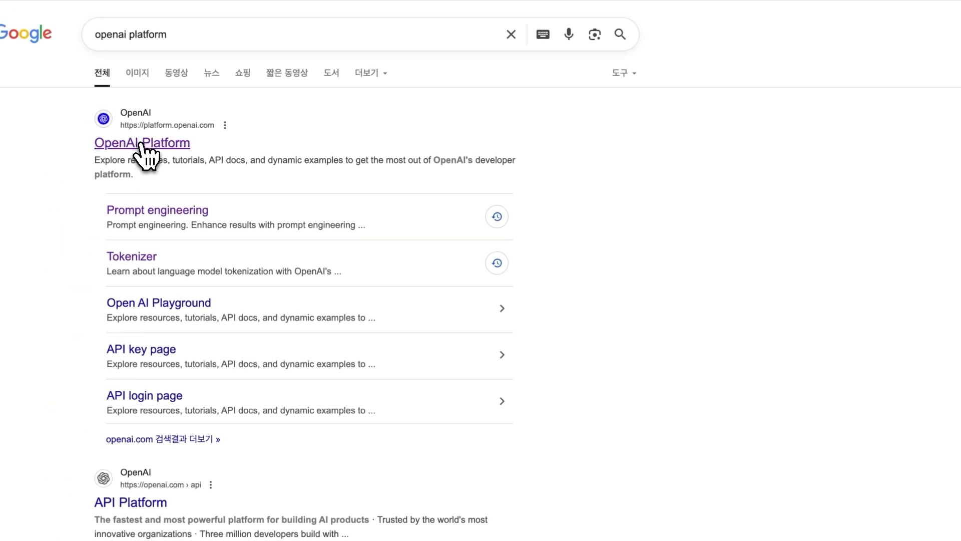
Open OpenAI Platform, review the project's API keys, cancel a new secret key, and return to docs.
click(131, 136)
click(730, 11)
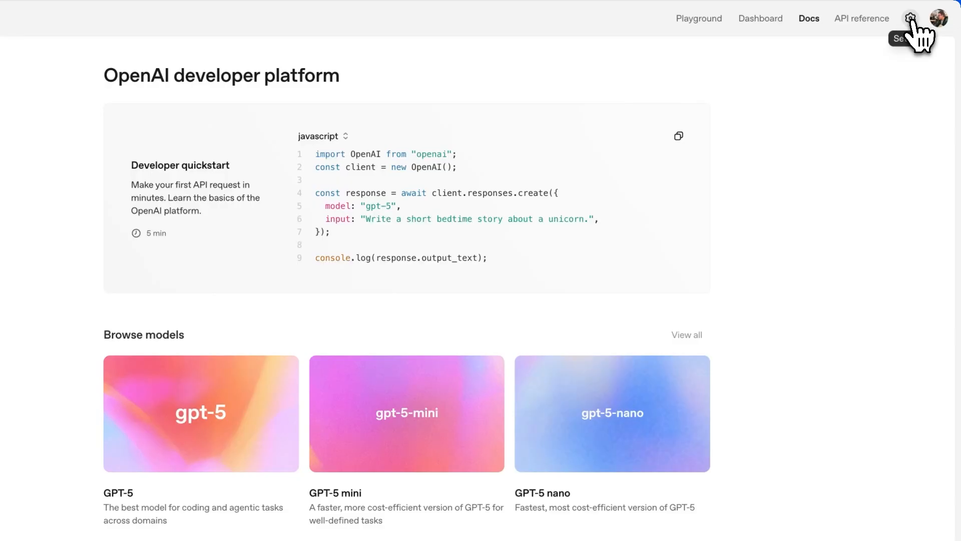
click(910, 19)
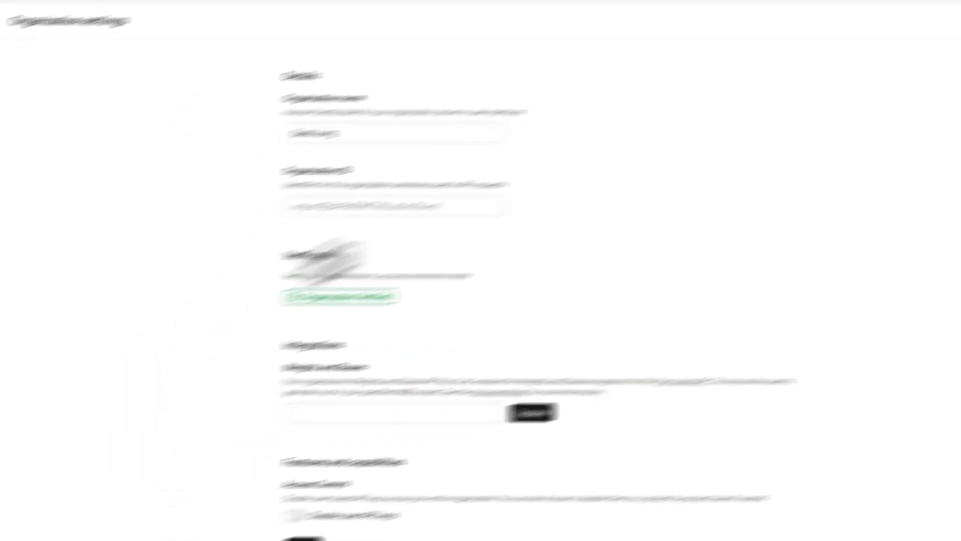
click(67, 274)
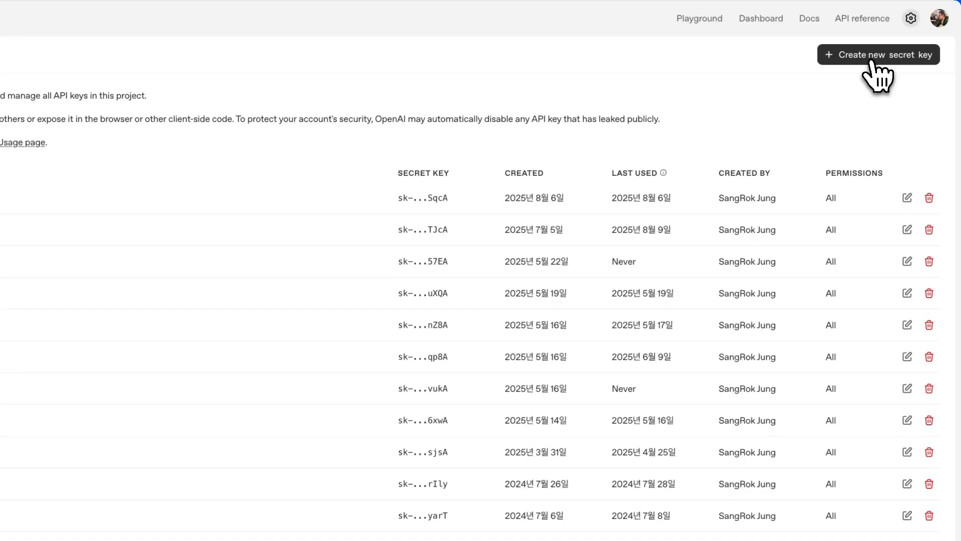
click(885, 56)
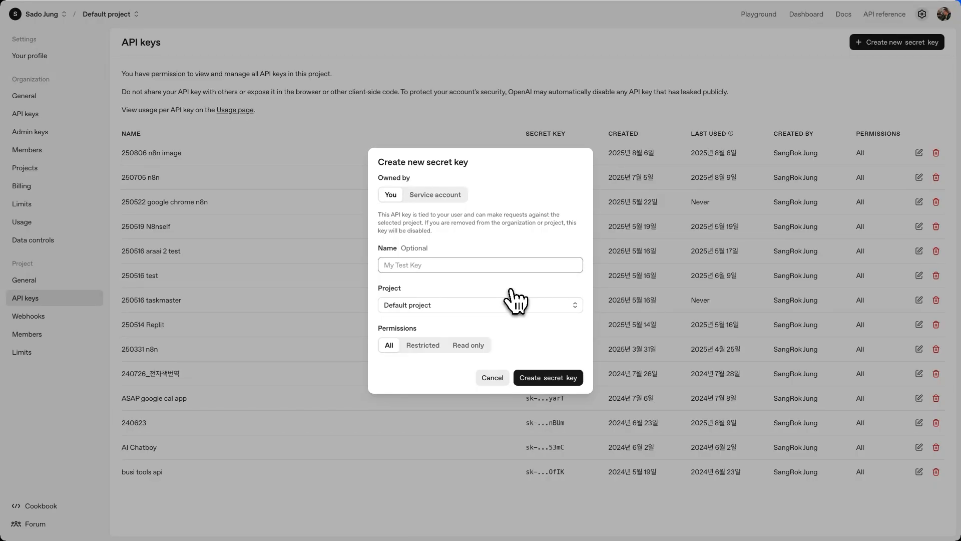
click(492, 377)
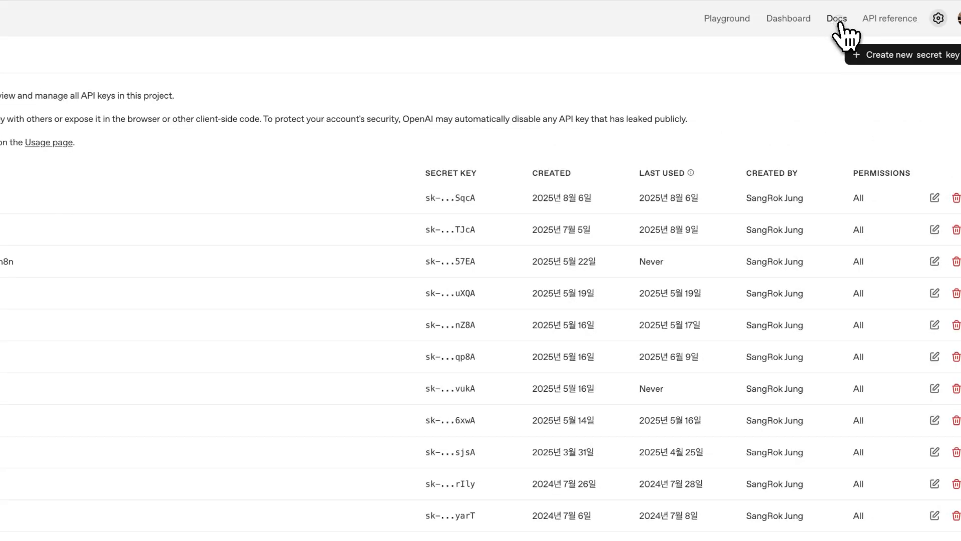
click(838, 20)
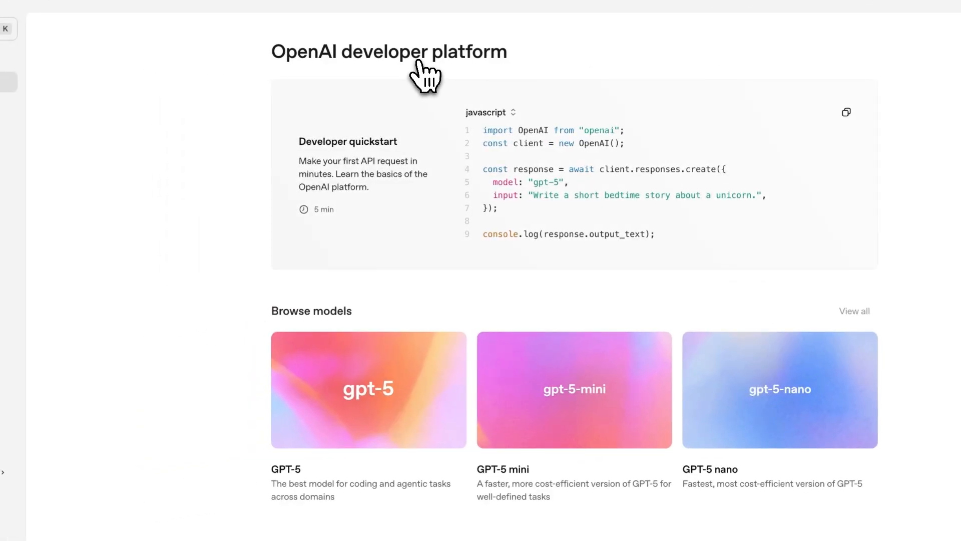
Open the Compare models page from the full model list.
click(271, 315)
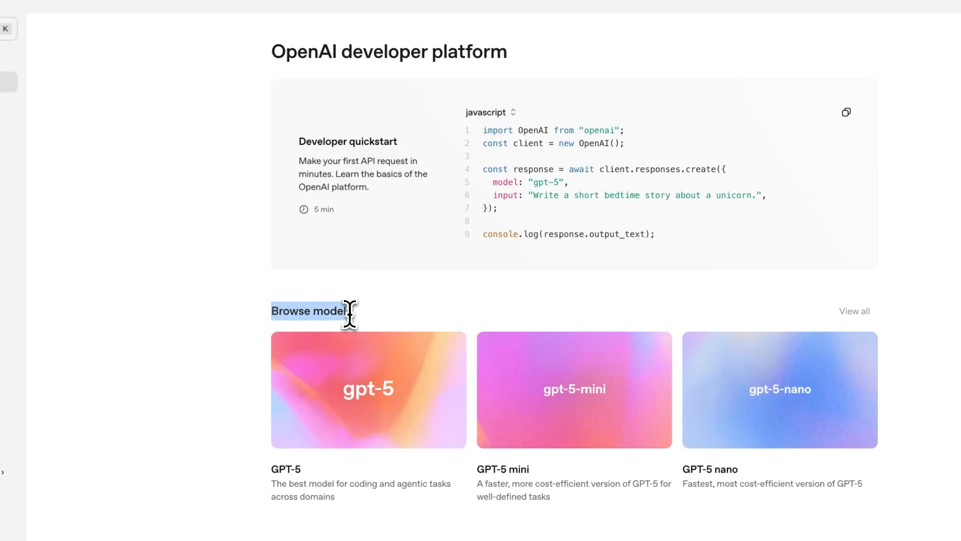
click(854, 310)
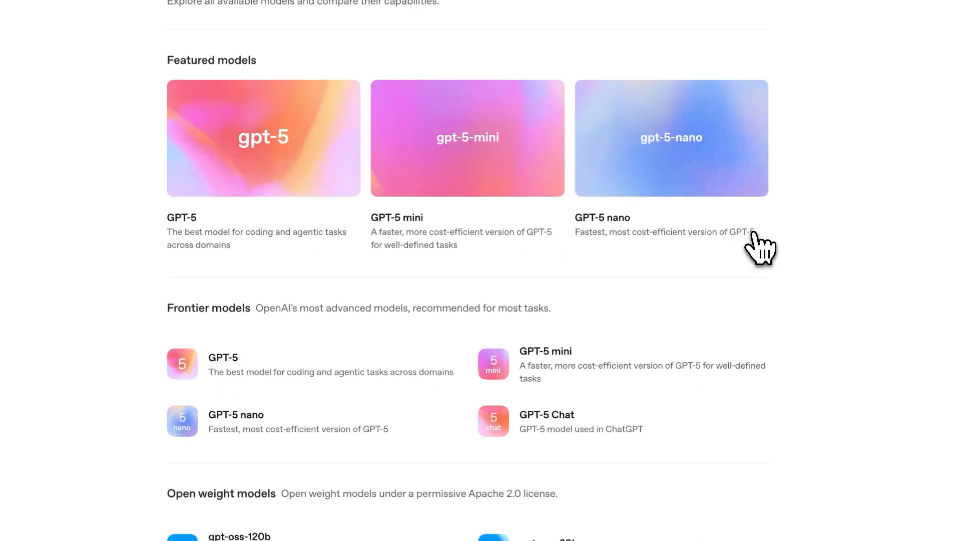
click(736, 78)
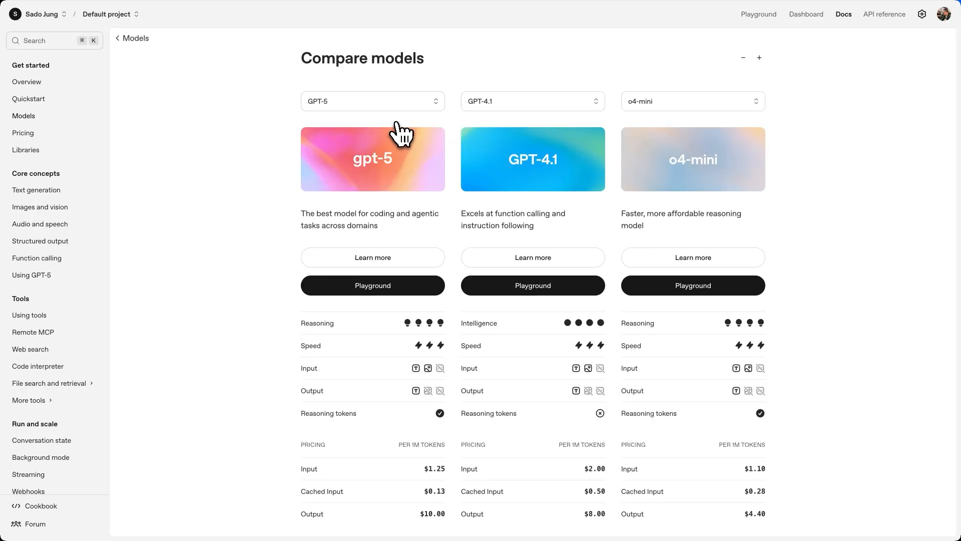
Underline the Reasoning, Speed, Input, Output and Context Window rows, marking GPT-5's 400,000 window.
scroll(426, 200, down, 2)
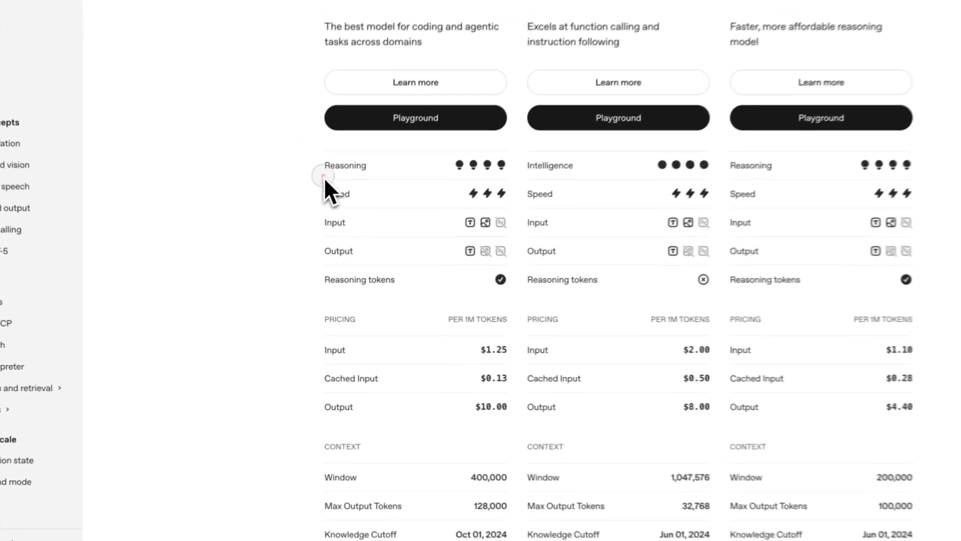
drag(361, 173, 362, 172)
mouse_move(328, 199)
mouse_down()
mouse_move(342, 200)
mouse_move(365, 232)
mouse_up()
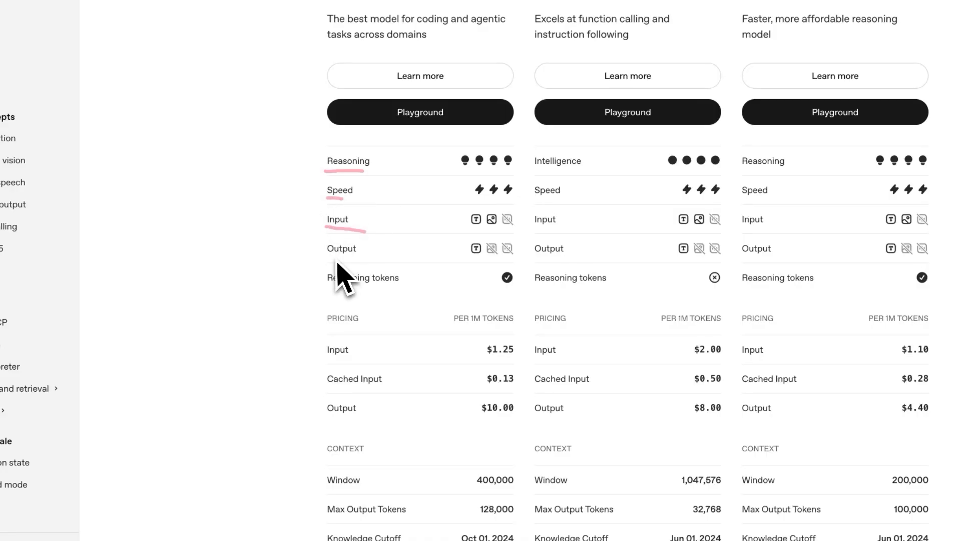
drag(333, 260, 360, 259)
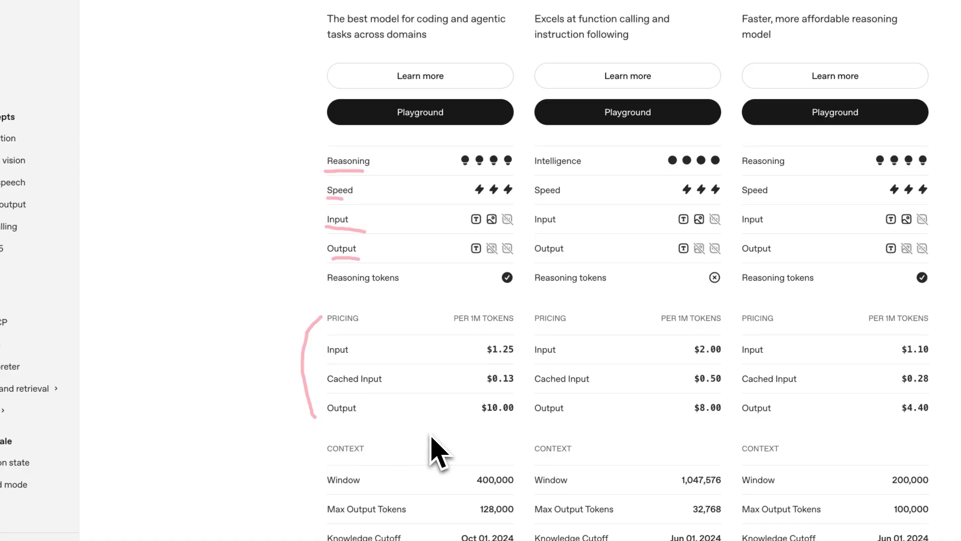
scroll(440, 453, down, 3)
drag(326, 340, 367, 339)
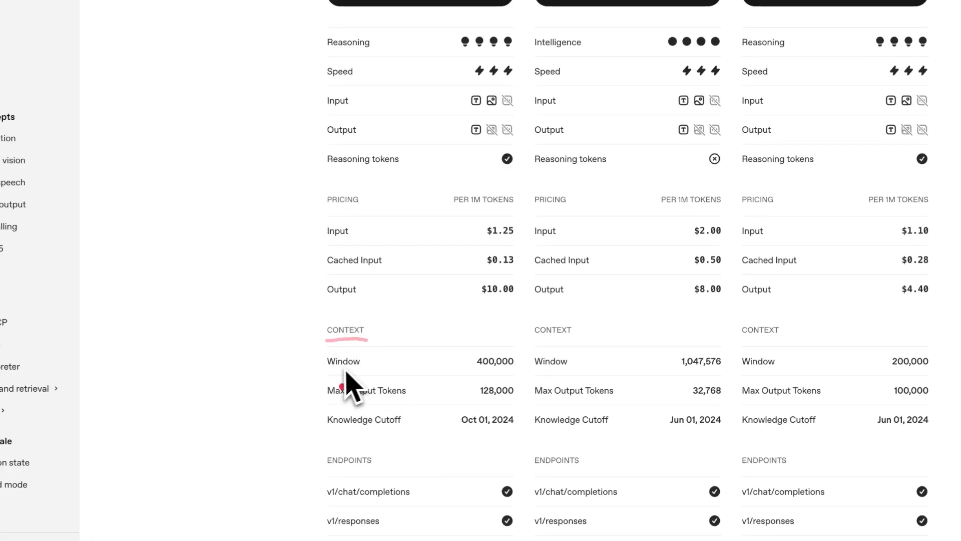
drag(326, 368, 363, 367)
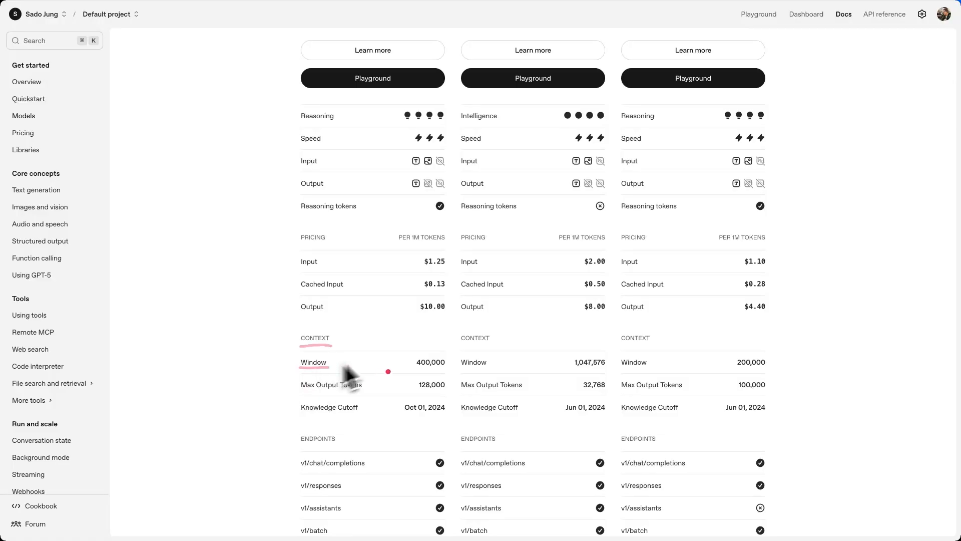
drag(404, 338, 403, 357)
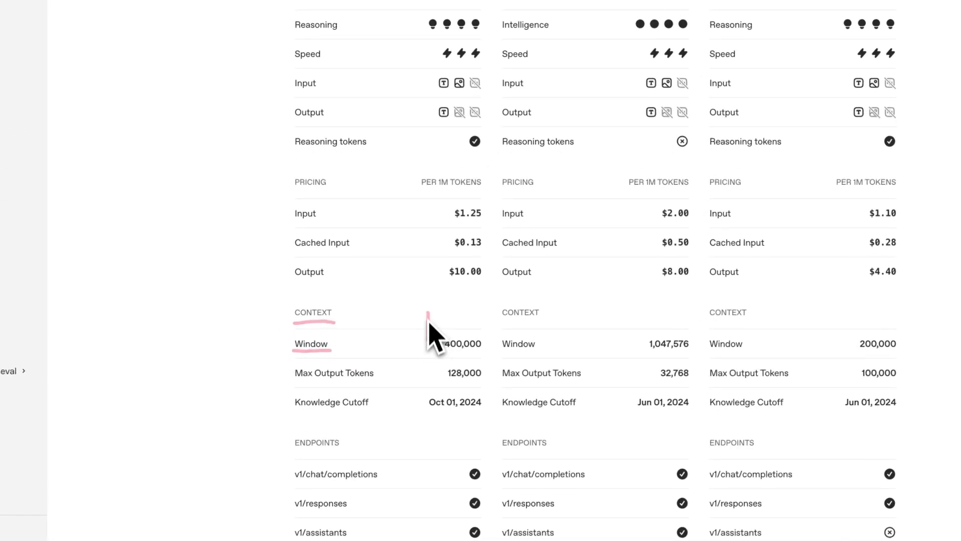
drag(421, 319, 439, 322)
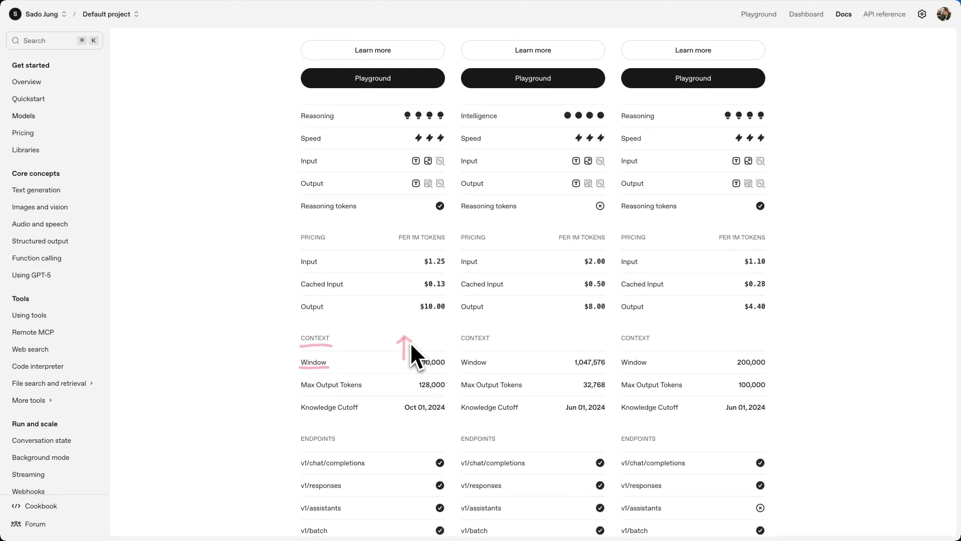
click(344, 96)
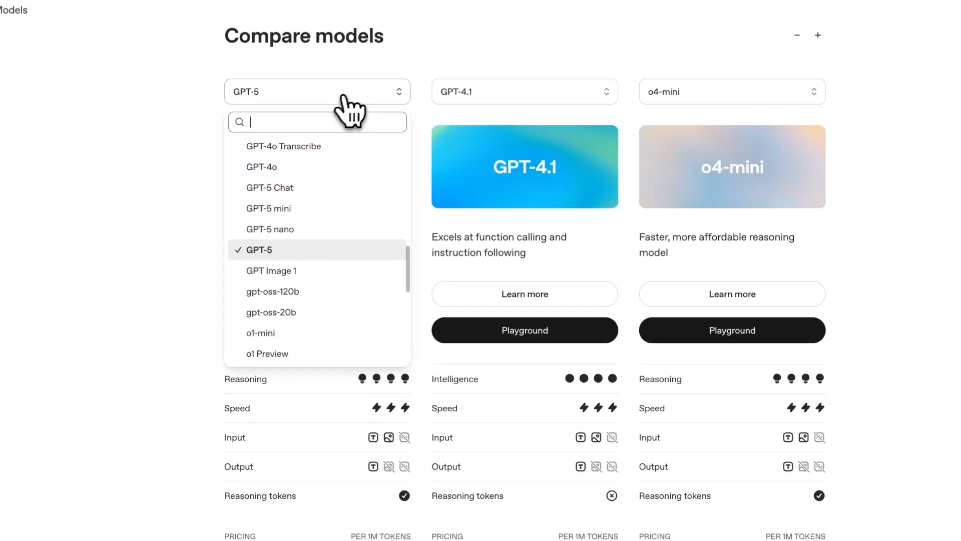
Set the three comparison columns to GPT-5, GPT-5 nano and GPT-5 mini.
click(314, 247)
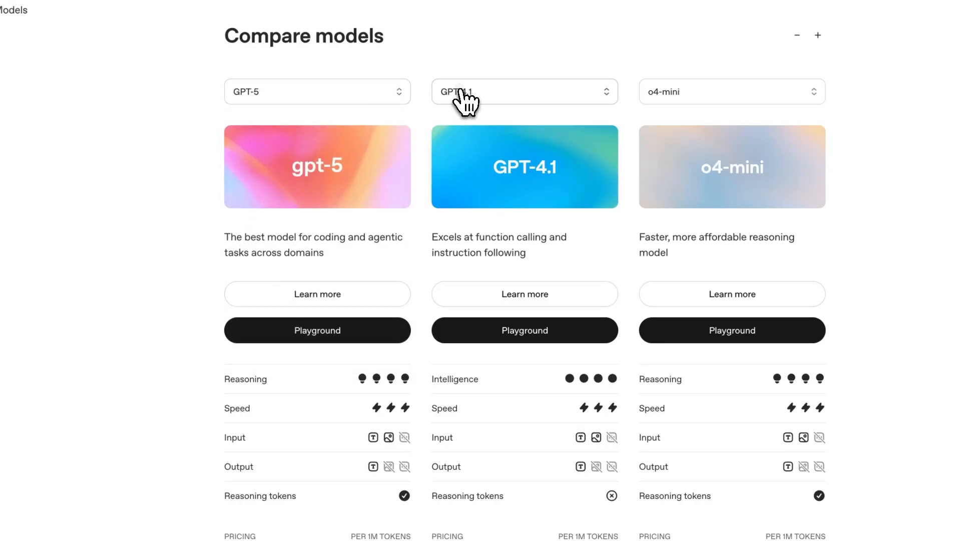
click(458, 91)
scroll(503, 233, down, 5)
click(504, 220)
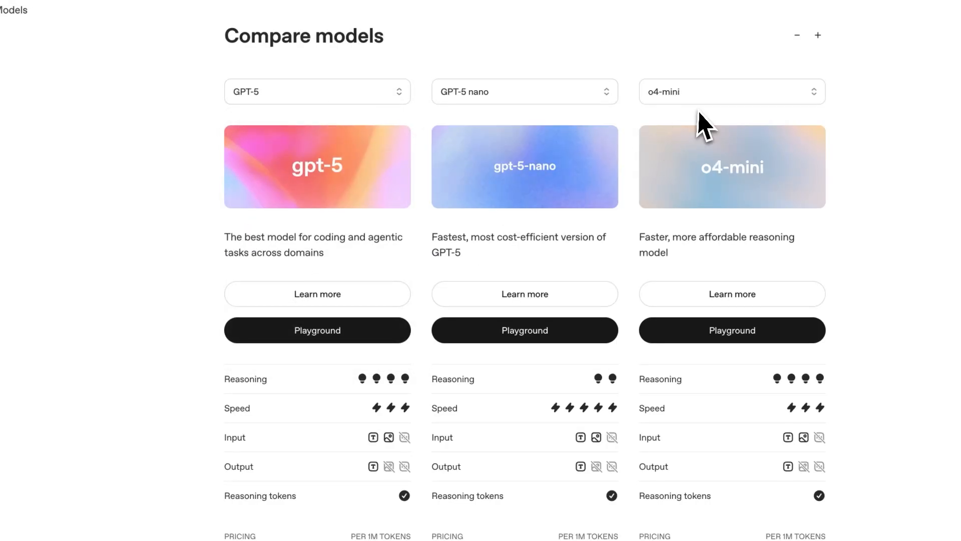
click(711, 92)
scroll(720, 213, down, 2)
scroll(711, 283, up, 10)
click(709, 273)
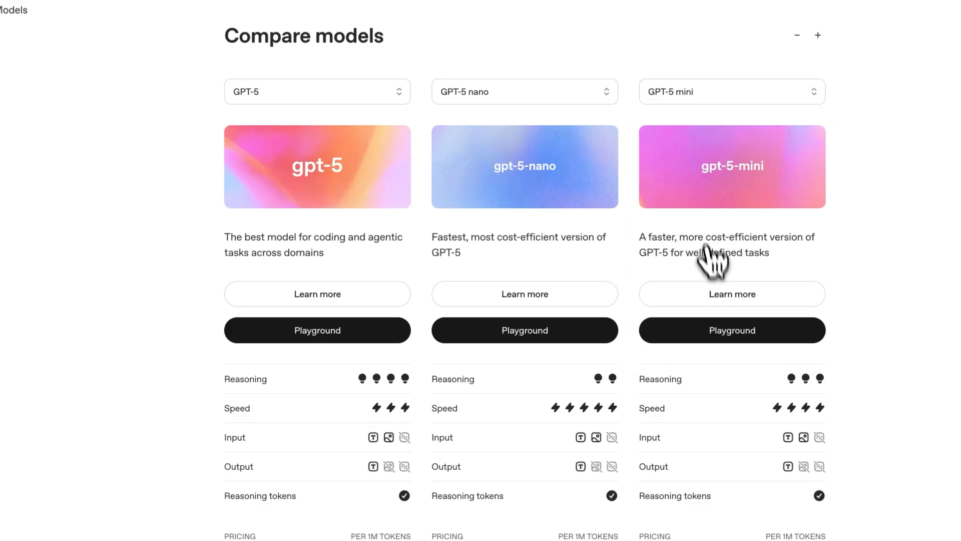
scroll(521, 369, down, 4)
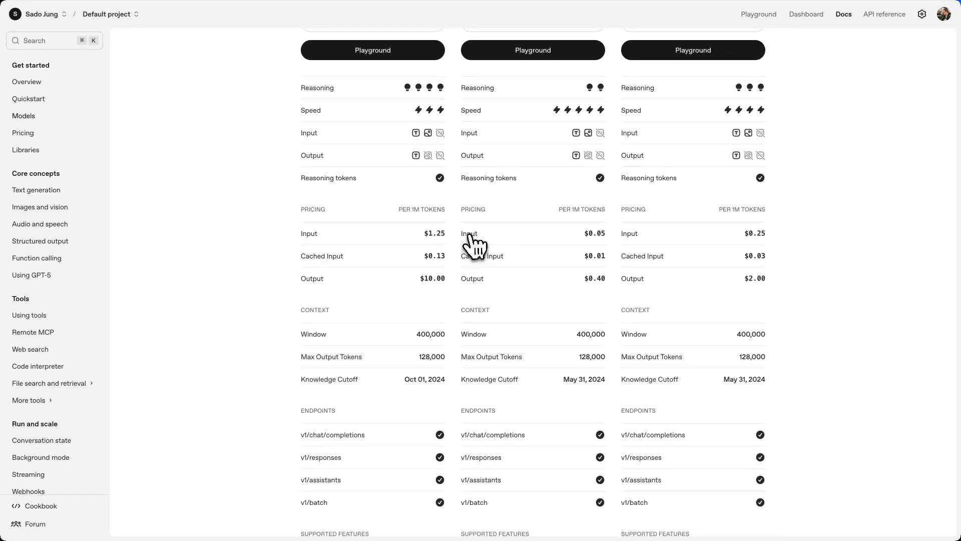
scroll(470, 235, up, 3)
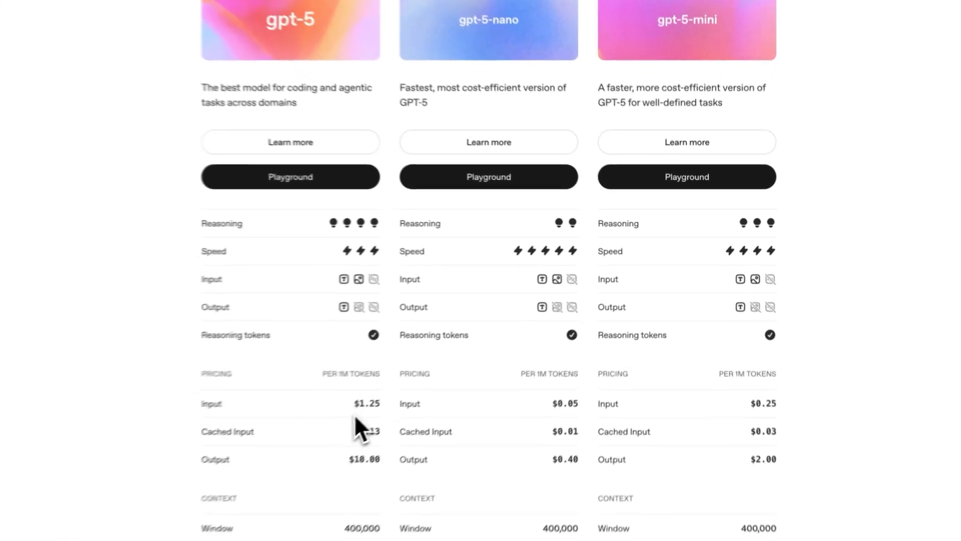
Underline the input prices $1.25, $0.05 and $0.25 per 1M tokens.
drag(423, 378, 443, 378)
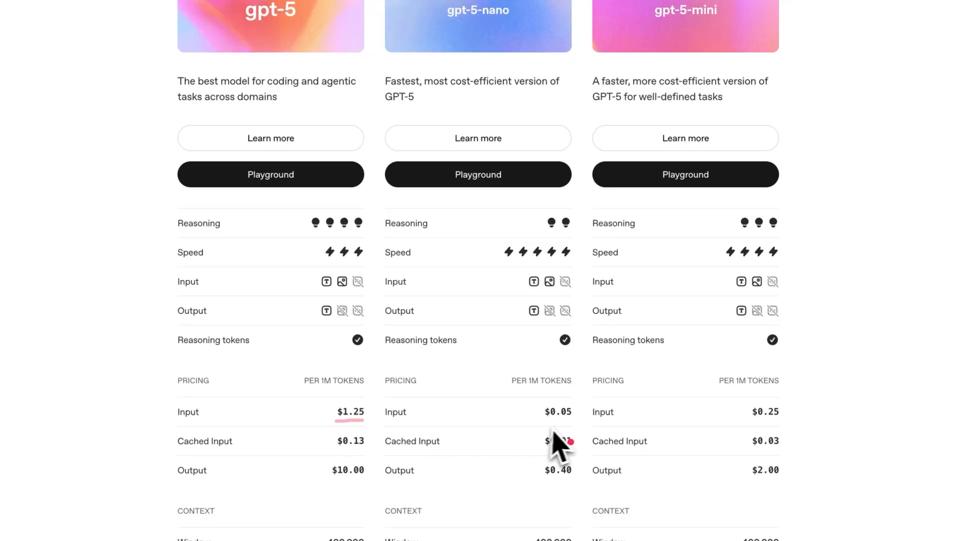
drag(544, 425, 568, 424)
drag(742, 425, 785, 428)
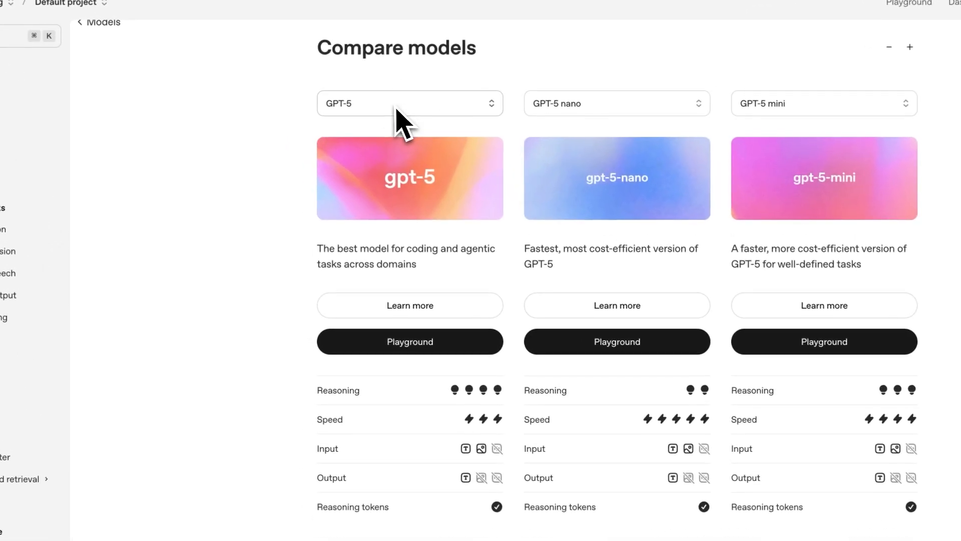
click(396, 106)
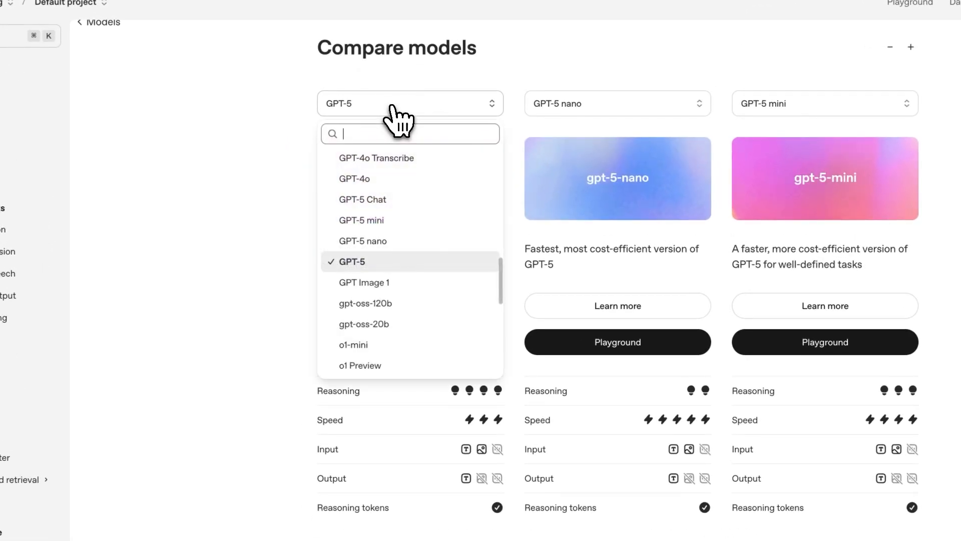
Switch the first comparison column to GPT-4o.
scroll(388, 203, up, 3)
scroll(393, 221, down, 2)
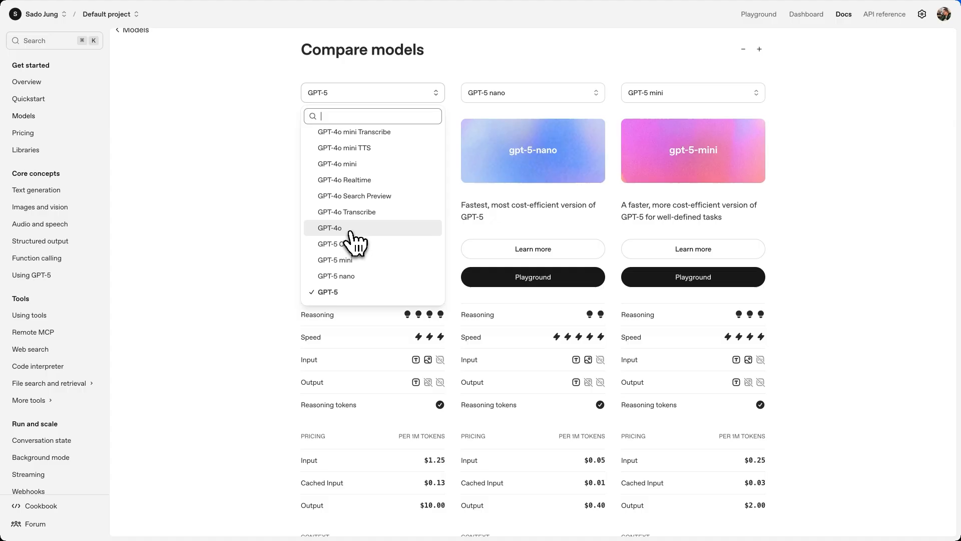
click(351, 231)
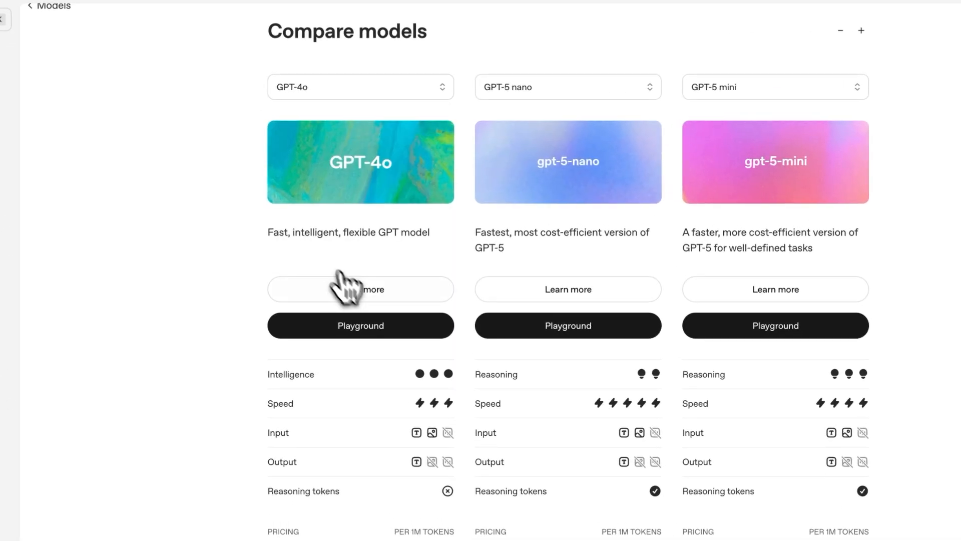
Mark up the reasoning ratings of GPT-4o, GPT-5 nano and GPT-5 mini with underlines and arrows.
scroll(385, 280, down, 3)
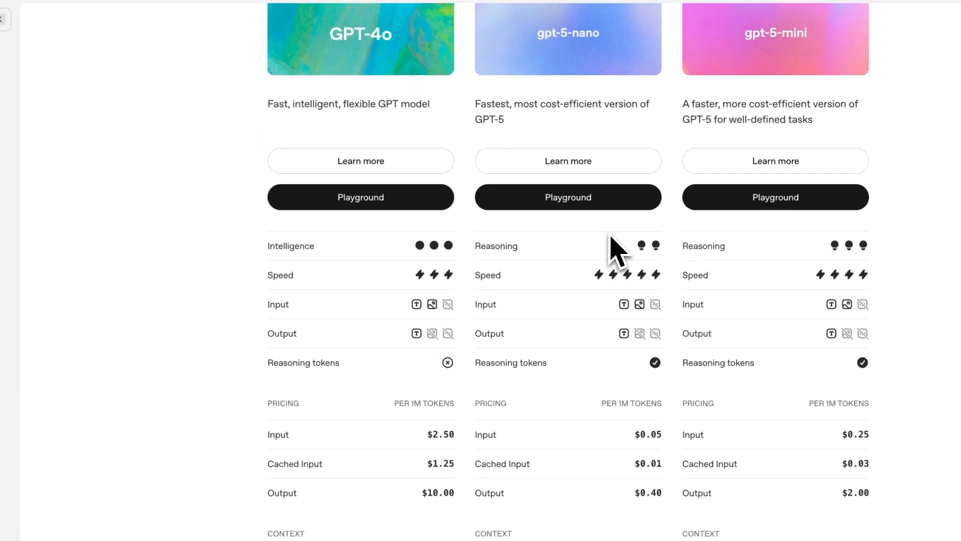
scroll(617, 248, down, 1)
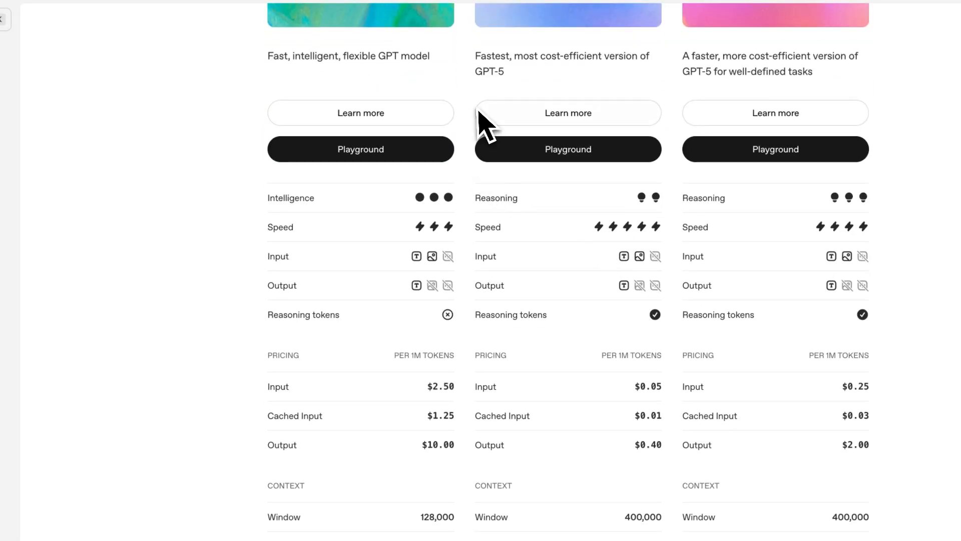
drag(269, 207, 315, 209)
drag(476, 206, 522, 209)
drag(500, 173, 503, 185)
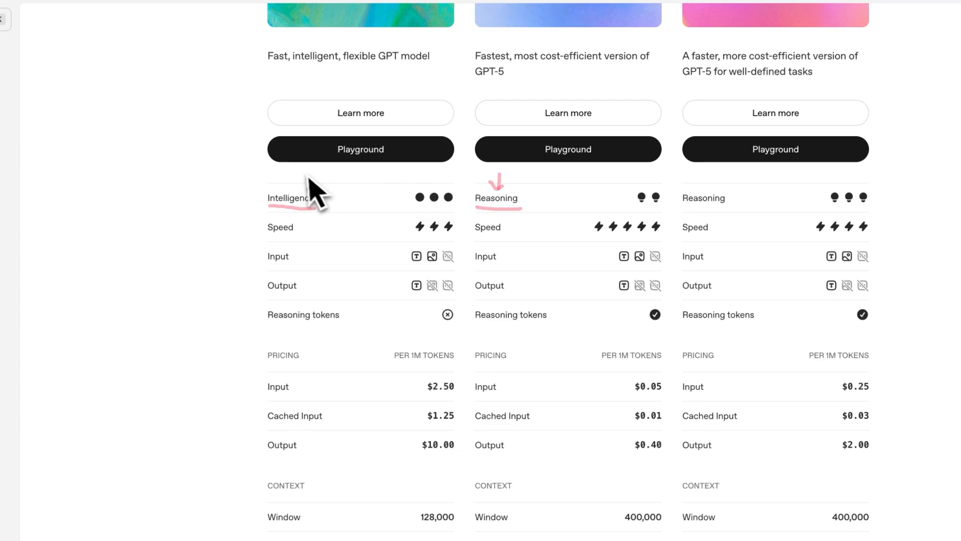
mouse_move(296, 171)
mouse_down()
mouse_move(299, 187)
mouse_move(307, 180)
mouse_up()
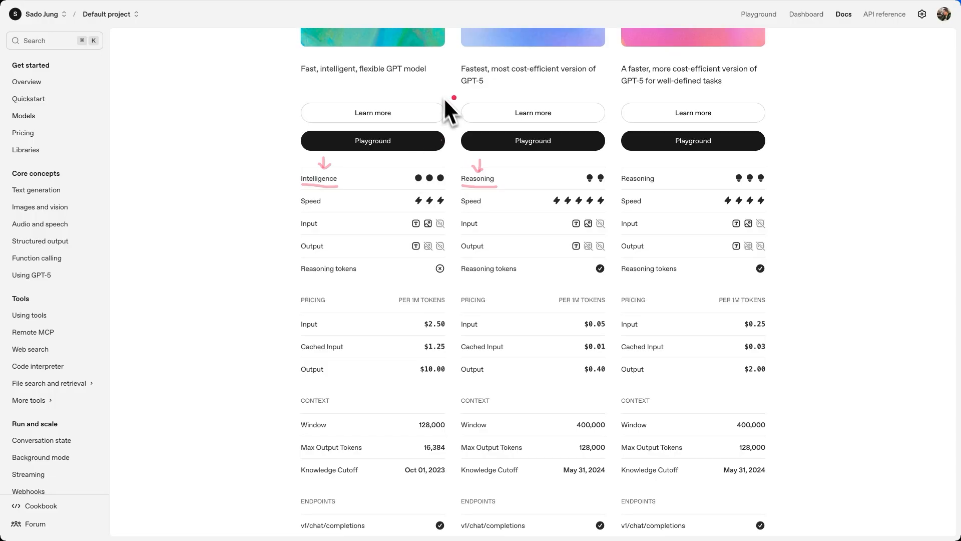
drag(426, 85, 450, 86)
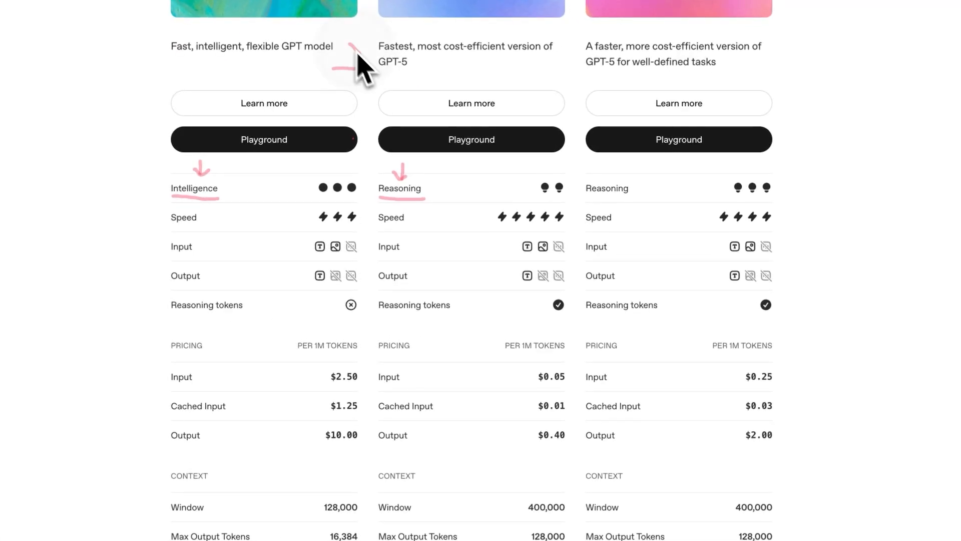
mouse_move(358, 54)
mouse_down()
mouse_move(375, 66)
mouse_move(354, 106)
mouse_up()
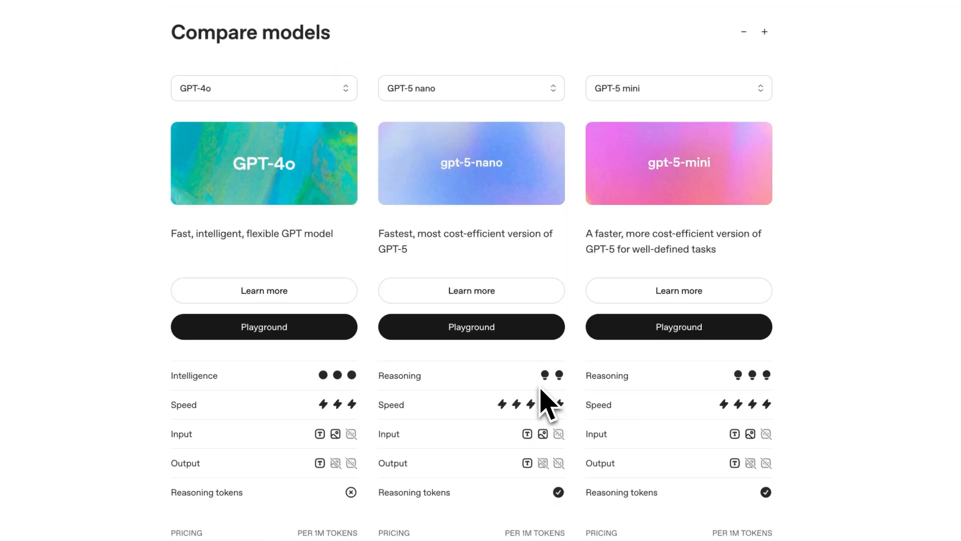
drag(539, 383, 565, 384)
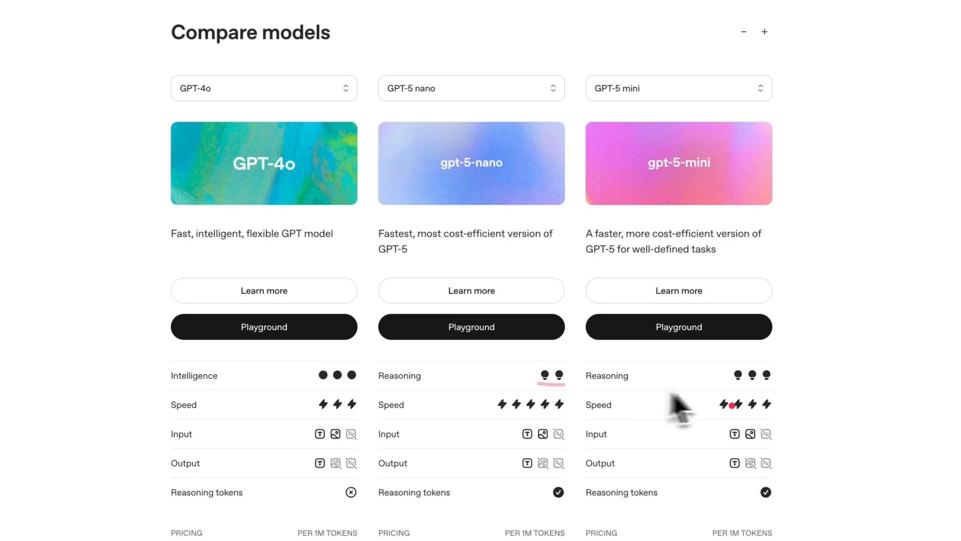
mouse_move(771, 388)
mouse_down()
mouse_move(793, 388)
mouse_move(776, 406)
mouse_move(808, 408)
mouse_up()
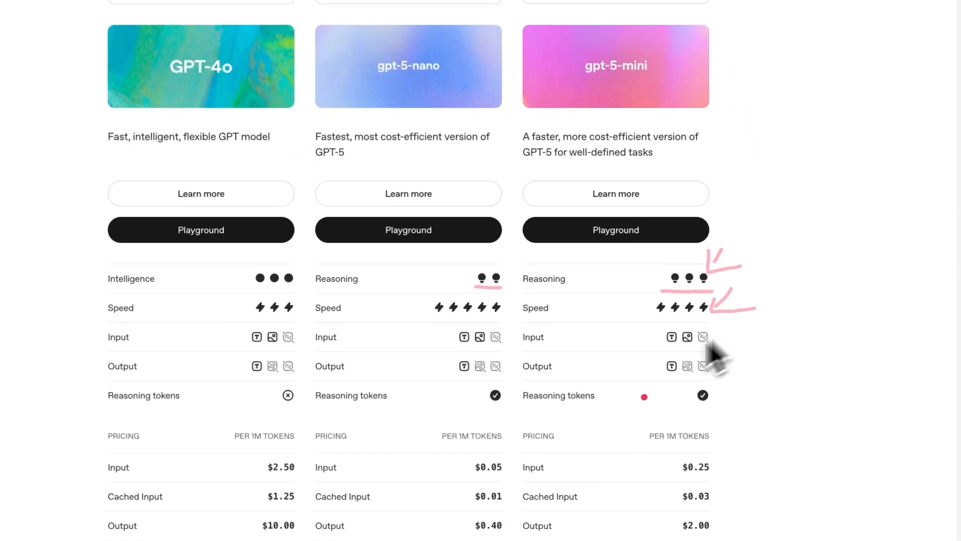
key(Escape)
Underline input prices GPT-4o $2.50, GPT-5 nano $0.05, GPT-5 mini $0.25, and point out GPT-5 mini.
scroll(650, 405, up, 2)
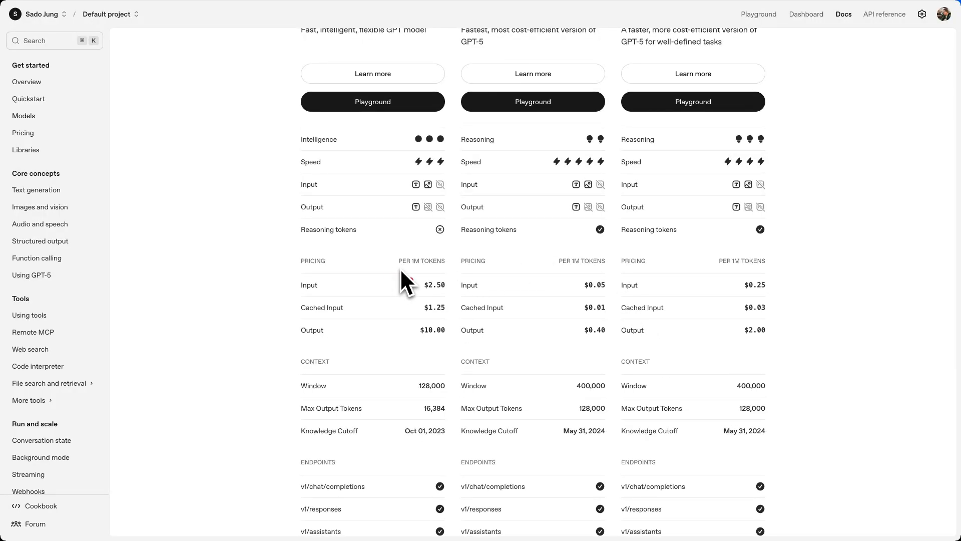
key(ctrl+a)
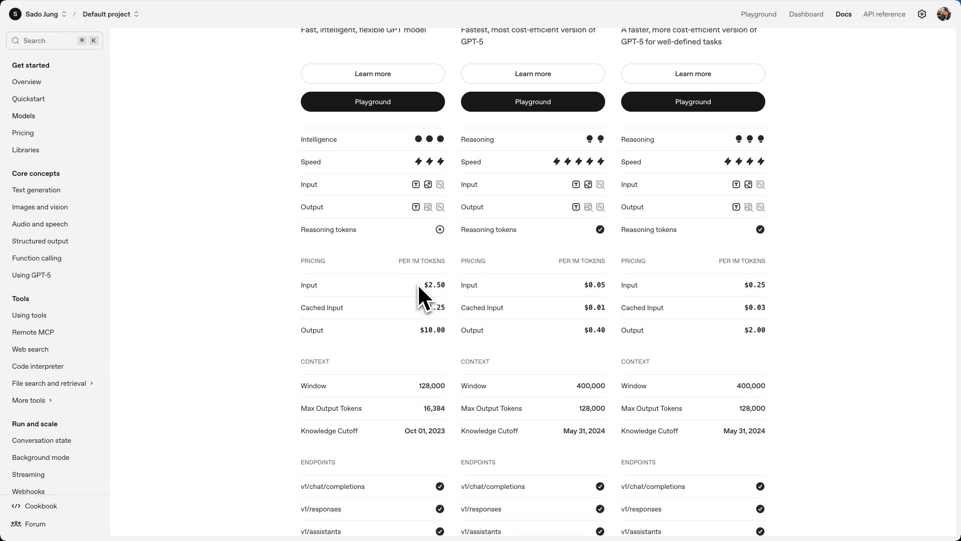
drag(408, 292, 443, 292)
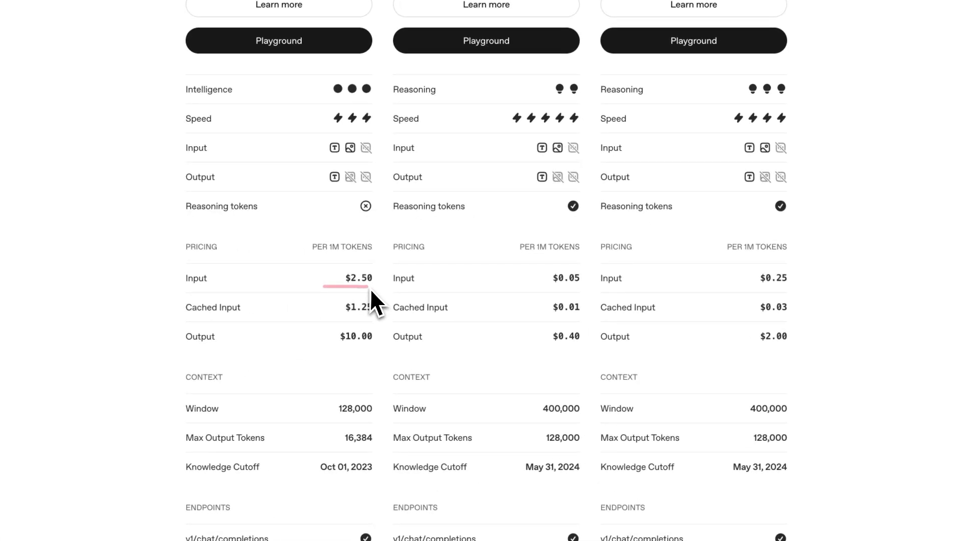
drag(370, 284, 376, 288)
drag(550, 292, 579, 287)
drag(745, 286, 783, 286)
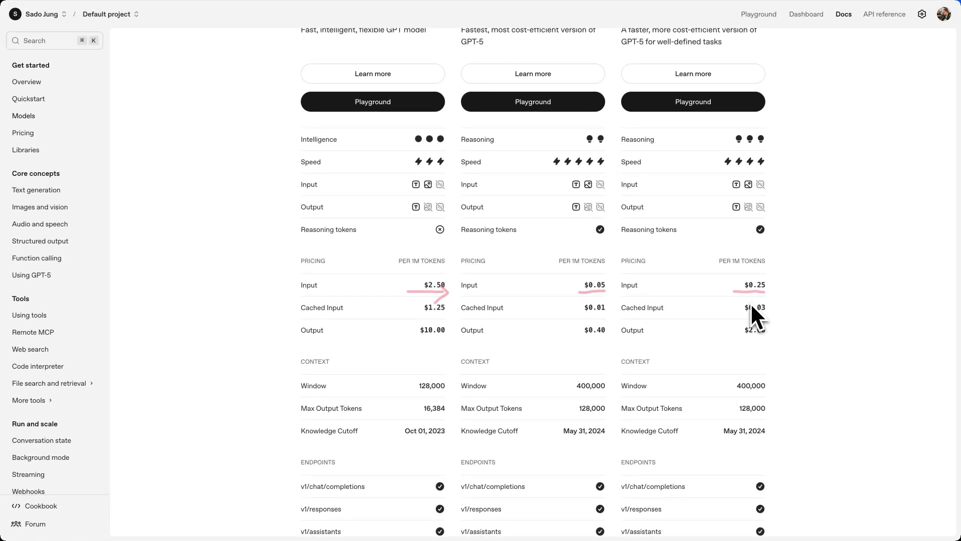
scroll(751, 306, up, 4)
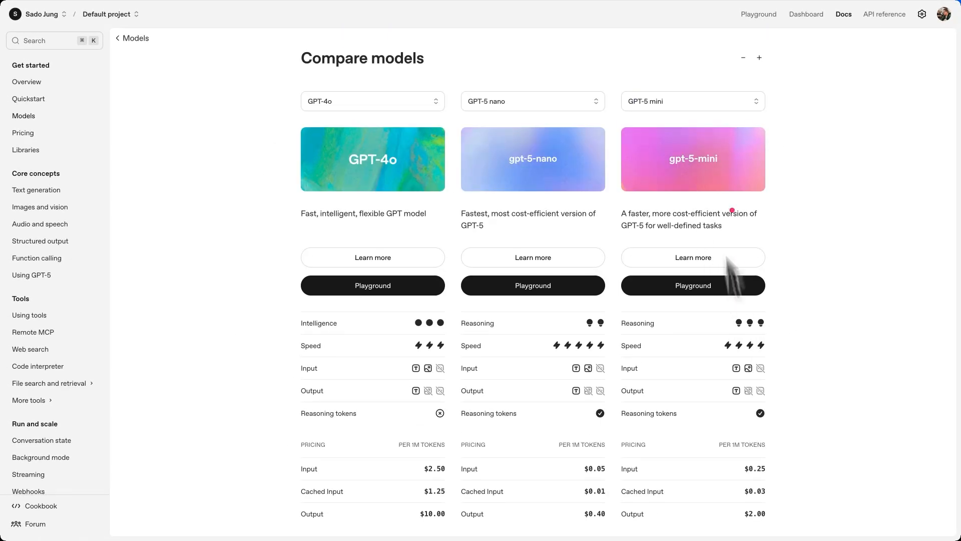
mouse_move(688, 61)
mouse_down()
mouse_move(689, 87)
mouse_move(702, 77)
mouse_up()
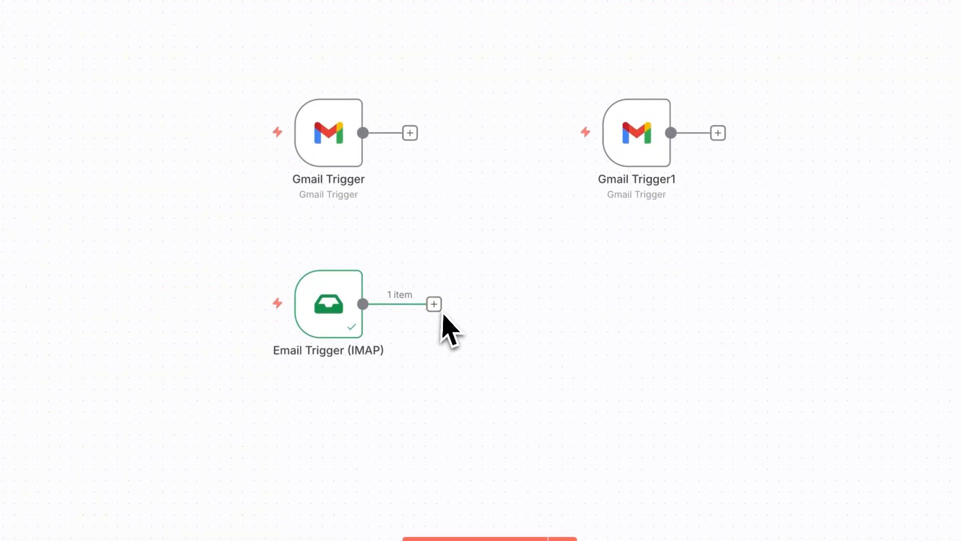
Search 'openai' after the Email Trigger (IMAP) and add OpenAI's Message a model action.
click(435, 305)
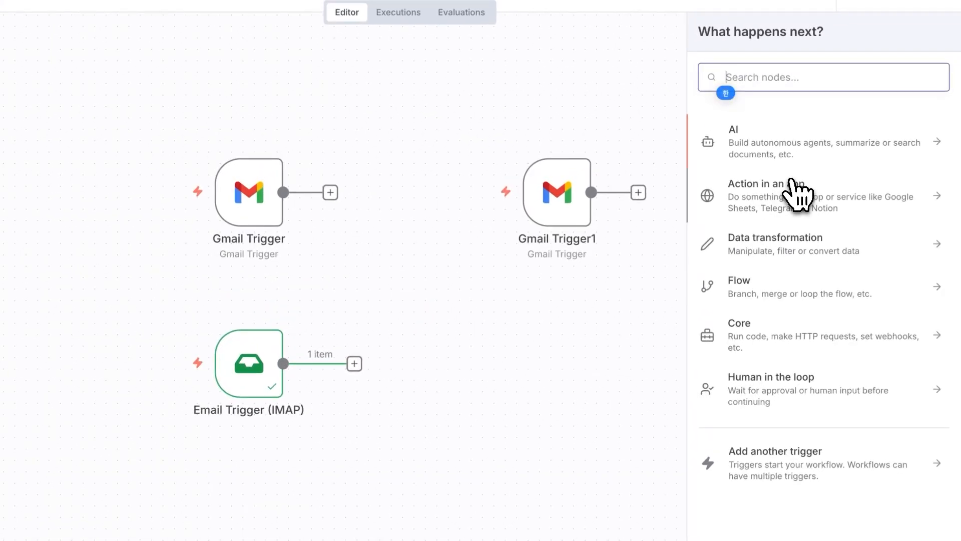
text(openai)
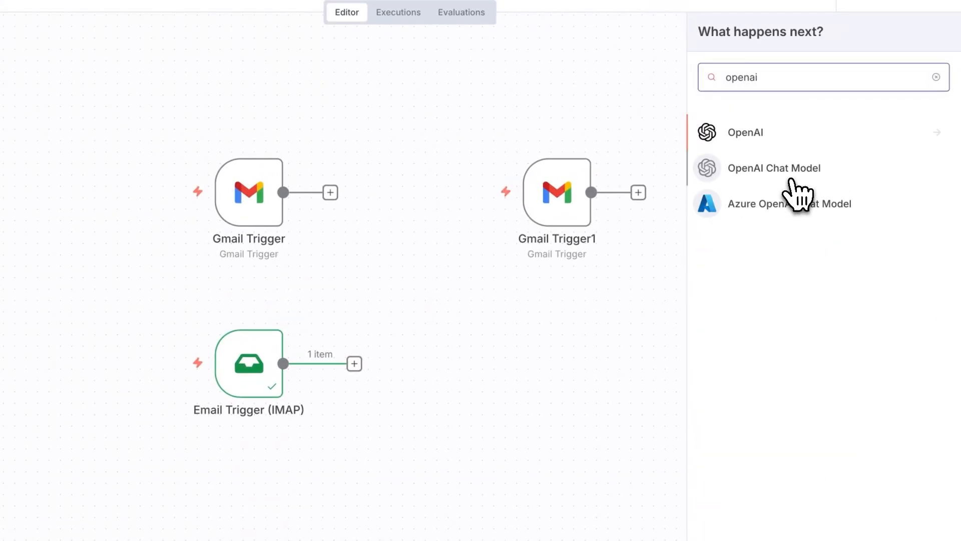
click(862, 126)
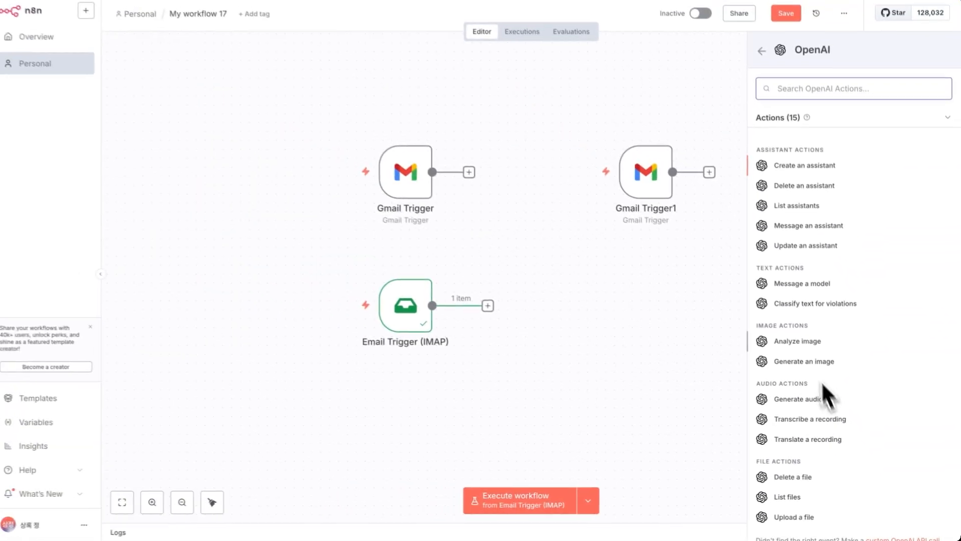
click(799, 286)
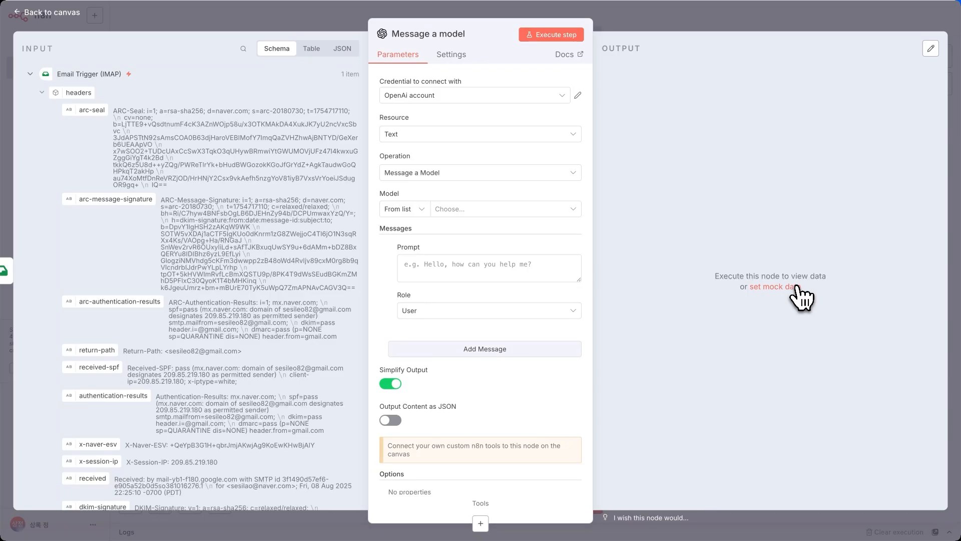
Keep the existing OpenAi account credential, discarding a new credential without saving.
drag(376, 106, 482, 103)
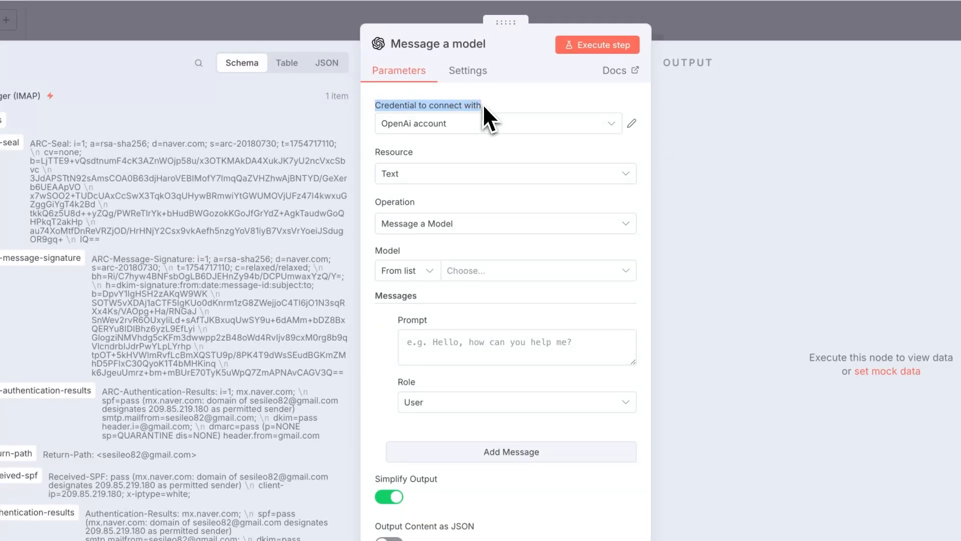
click(521, 104)
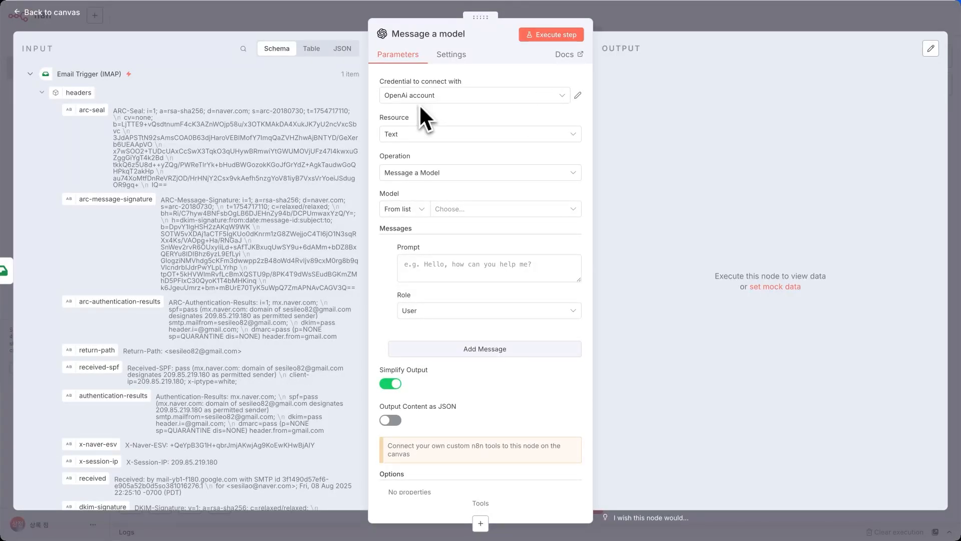
click(565, 96)
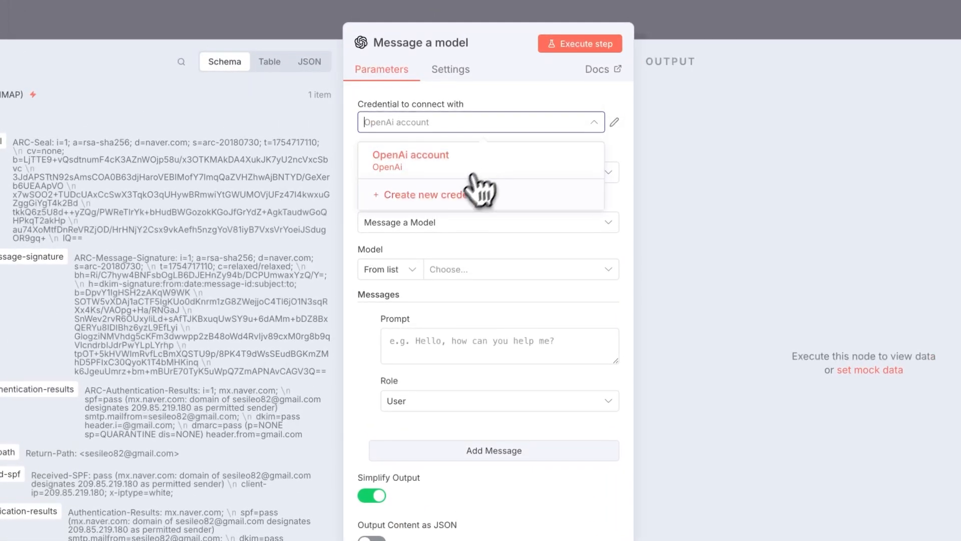
click(428, 150)
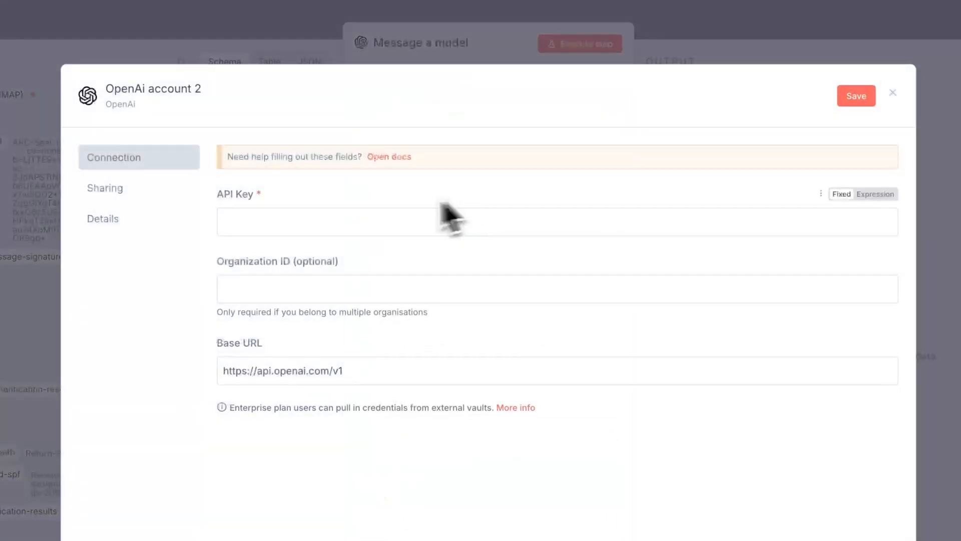
click(330, 220)
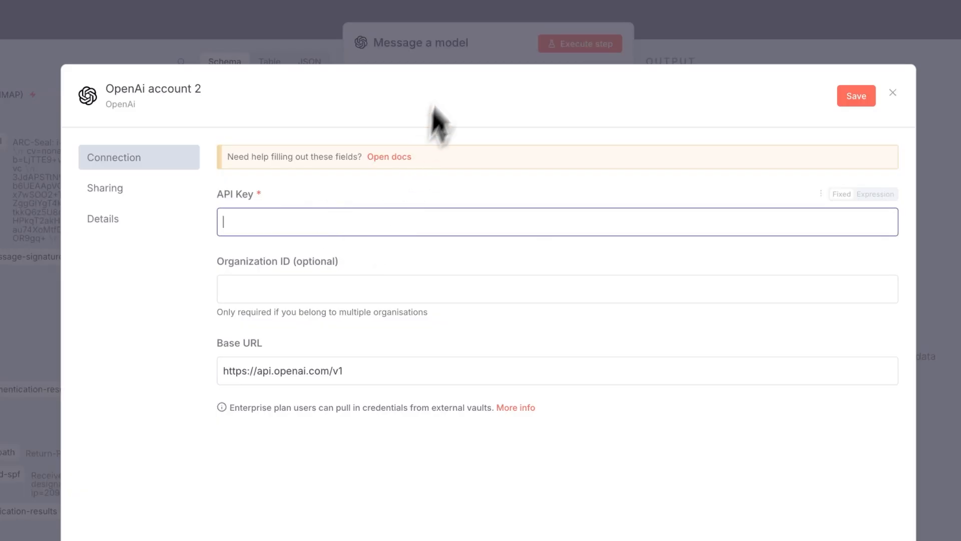
key(Escape)
Search the model list for gpt5 and choose GPT-5-MINI.
click(446, 270)
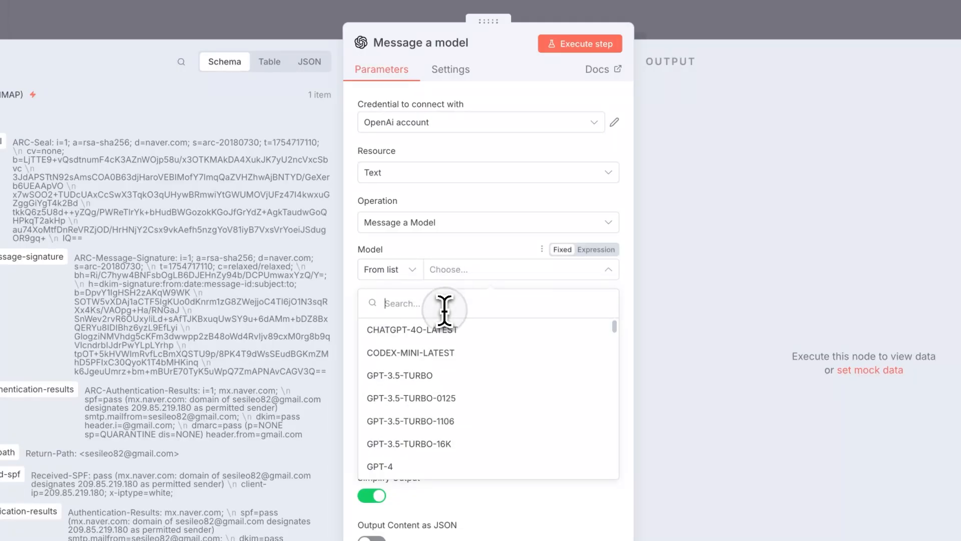
text(ㅎ)
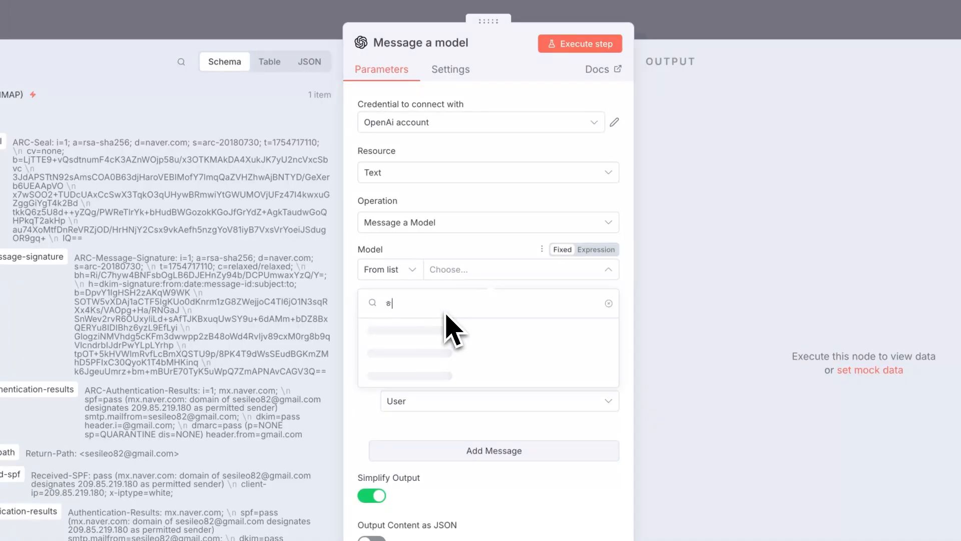
key(BackSpace)
text(gpt5)
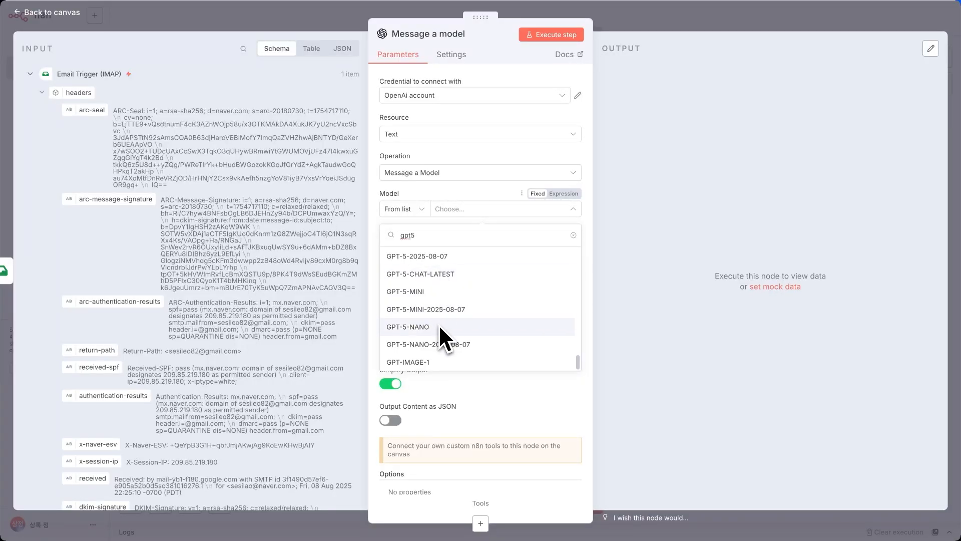
scroll(438, 327, up, 1)
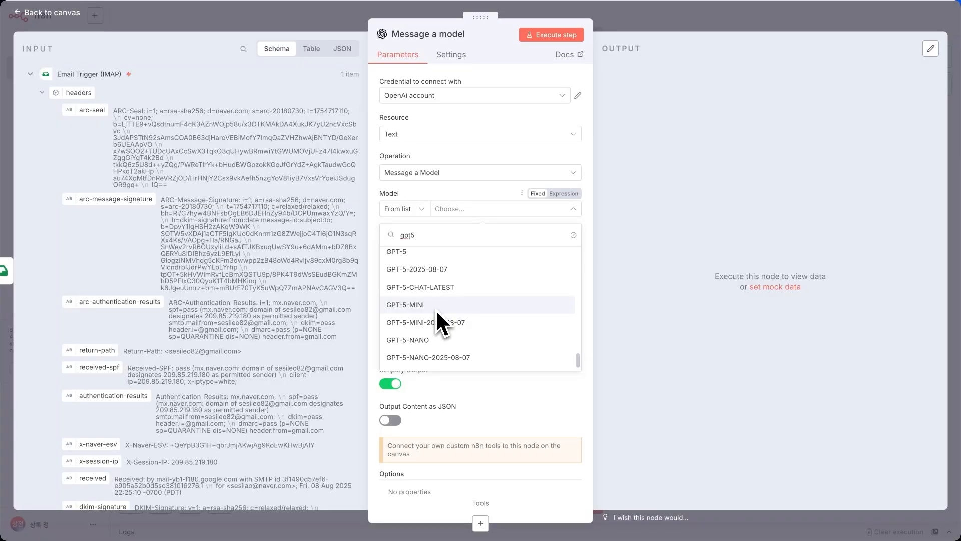
scroll(436, 310, up, 1)
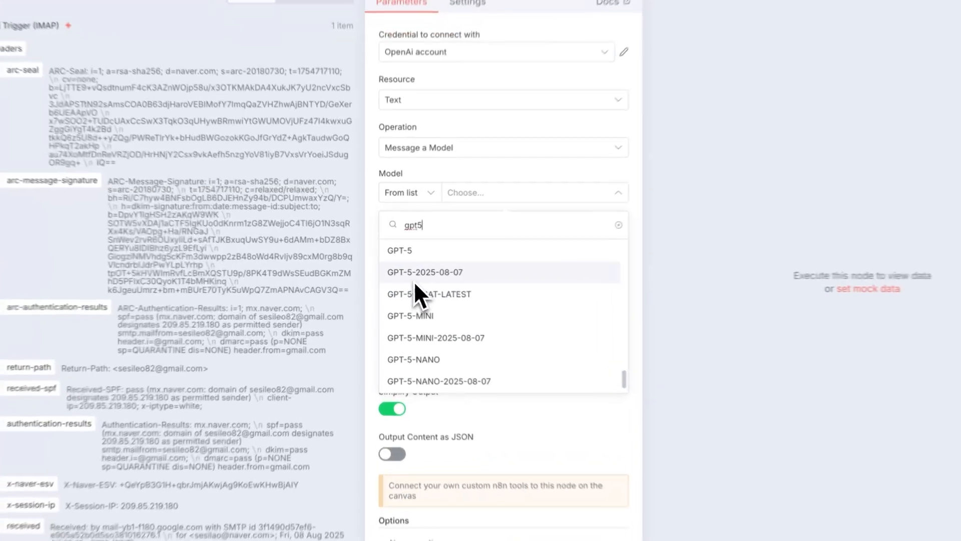
drag(407, 278, 454, 280)
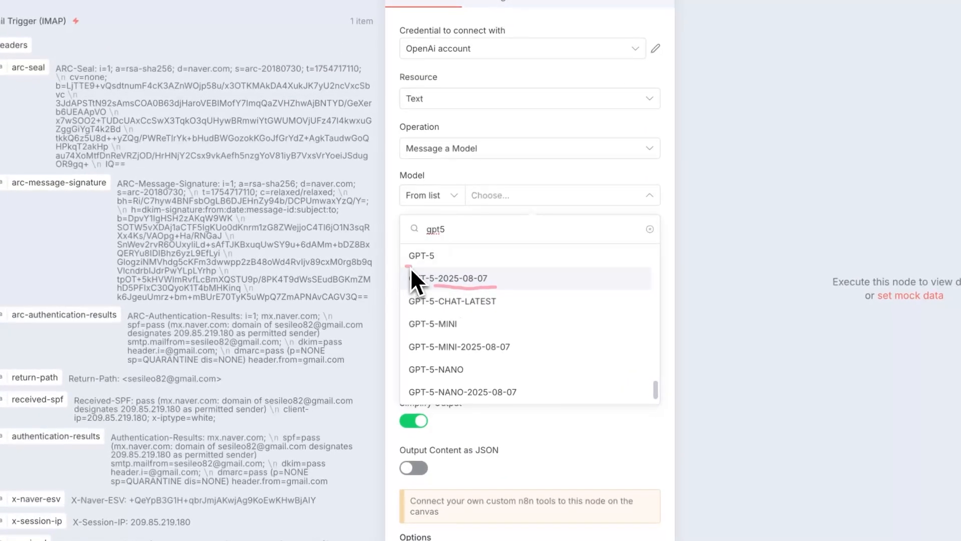
drag(385, 264, 434, 270)
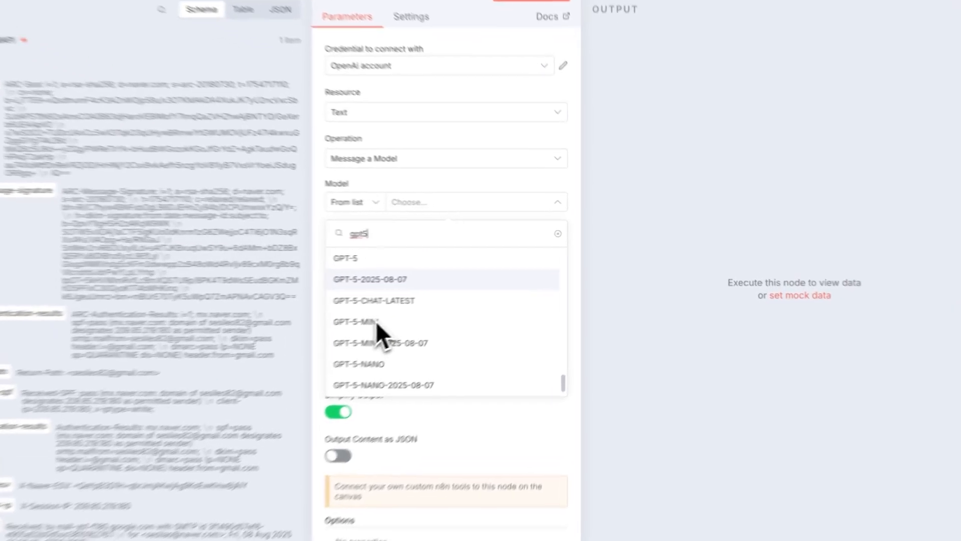
click(356, 330)
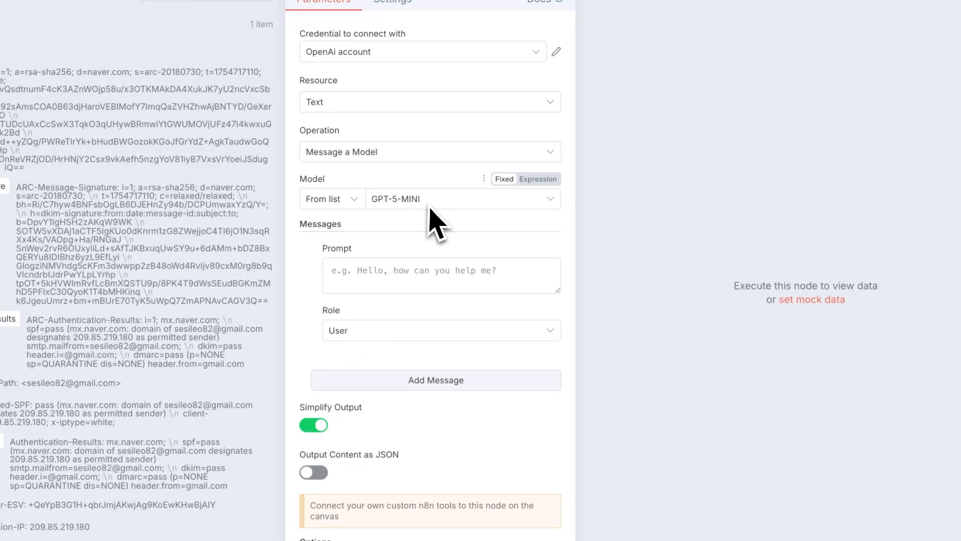
Set the Prompt to Expression and paste the Korean email-classification prompt.
click(411, 272)
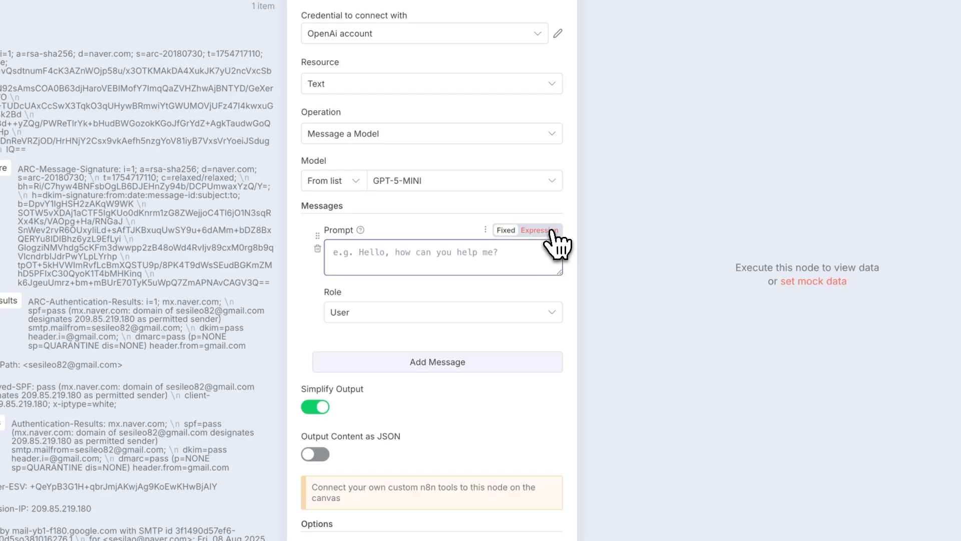
click(545, 249)
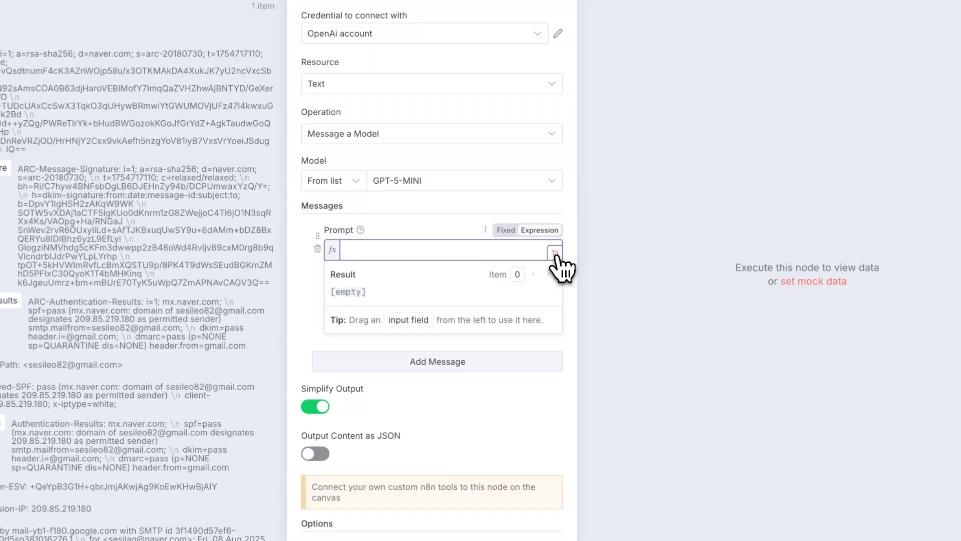
click(553, 249)
text(다음 이메일을 분석해서 카테고리를 분류해주세요.  이메일 제목: {{$json.subject}} 이메일 내용: {{$json.body}} 발신자: {{$json.from}}  카테고리는 다음 중 하나로 분류해주세요: 1. 고객문의 - 제품이나 서비스에 대한 질문 2. 기술지원 - 기술적 문제나 버그 신고 3. 영업문의 - 구매나 견적 관련 4. 일반문의 - 기타 일반적인 문의 5. 스팸 - 광고나 스팸성 메일  결과는 다음 JSON 형태로만 답변해주세요: {   "category": "카테고리명",   "confidence": 0.95,   "reason": "분류 이유" })
drag(348, 61, 489, 62)
Replace {{$json.body}} in the 이메일 내용 line with the email's text field.
click(489, 62)
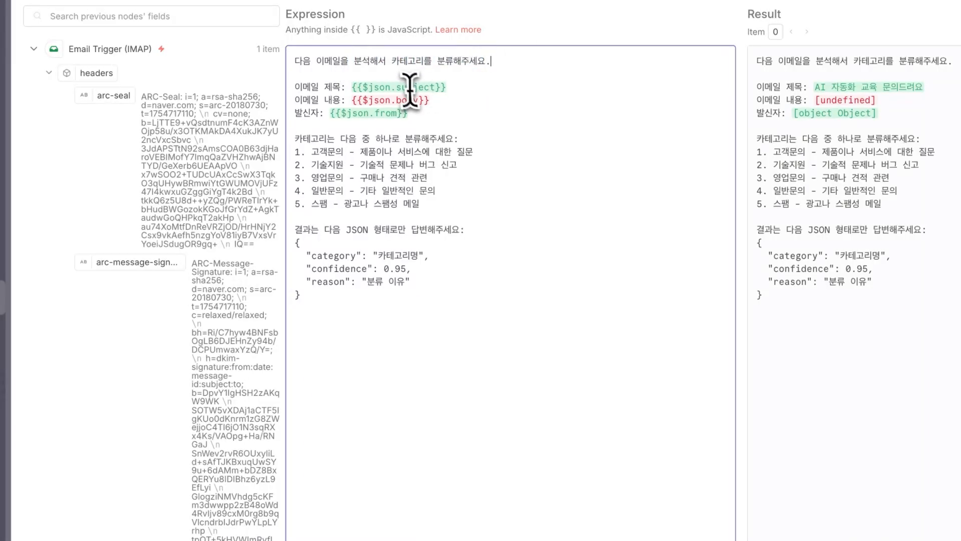
click(424, 115)
click(446, 101)
drag(447, 102, 350, 99)
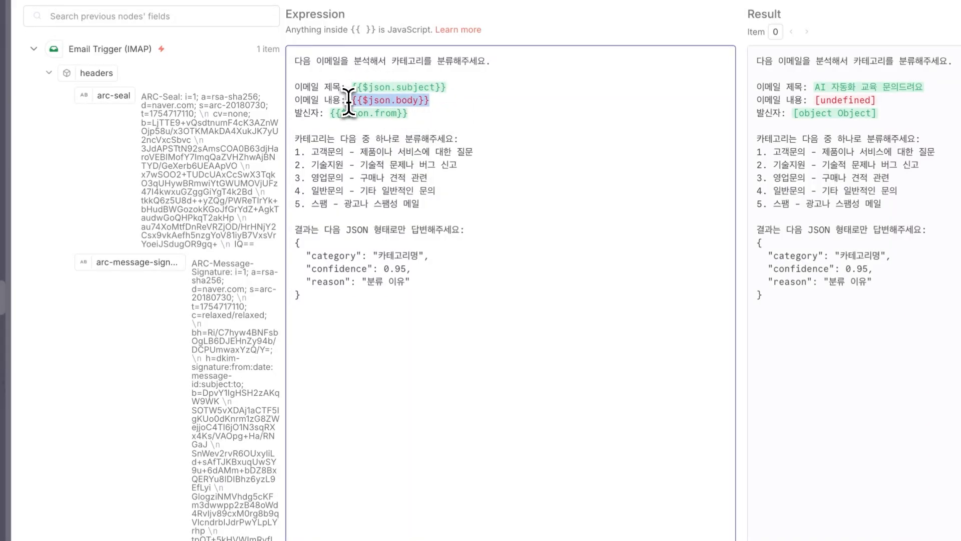
scroll(185, 416, down, 10)
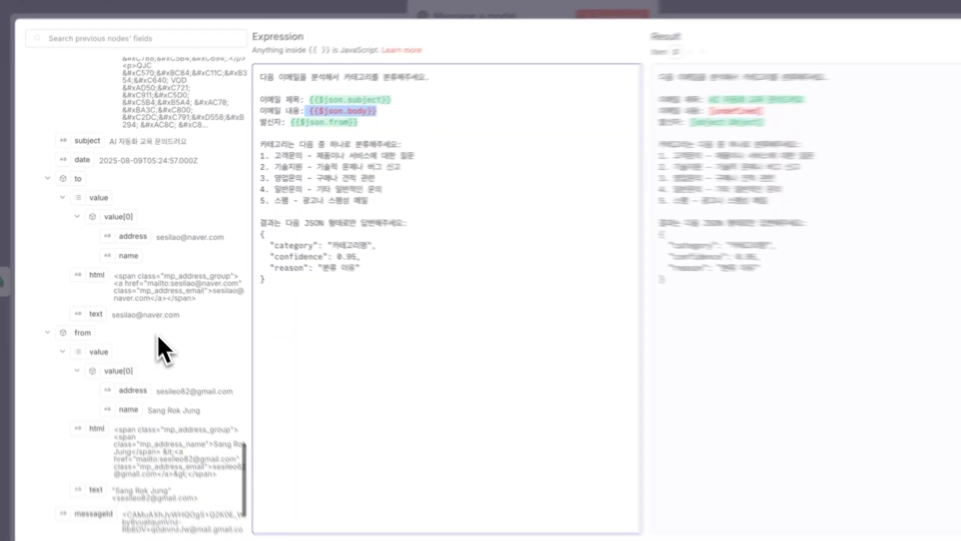
scroll(144, 350, up, 10)
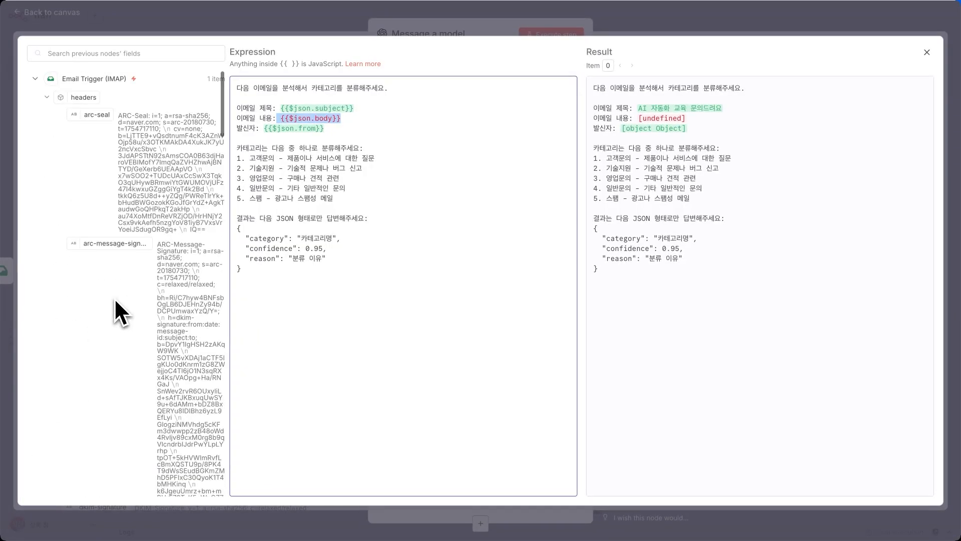
scroll(116, 311, down, 15)
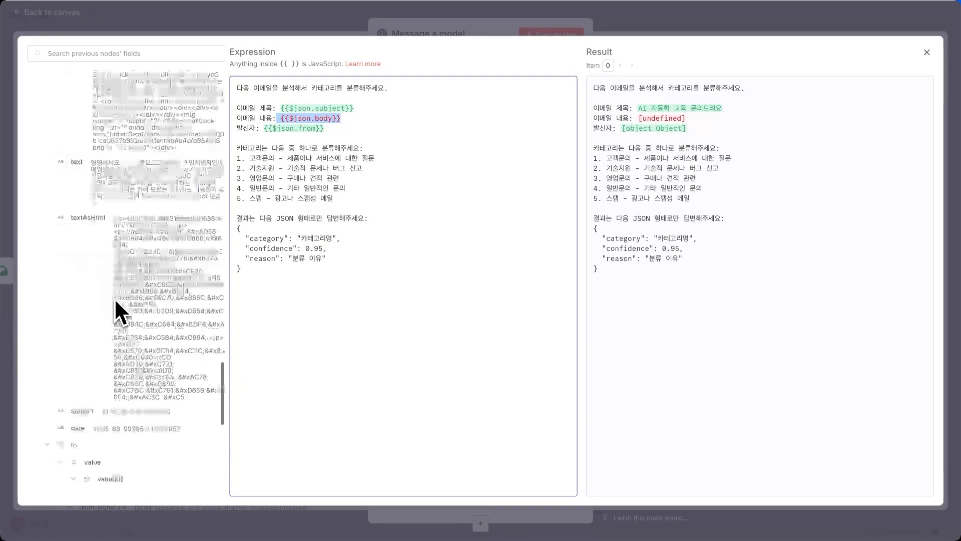
scroll(116, 310, up, 5)
scroll(114, 297, up, 3)
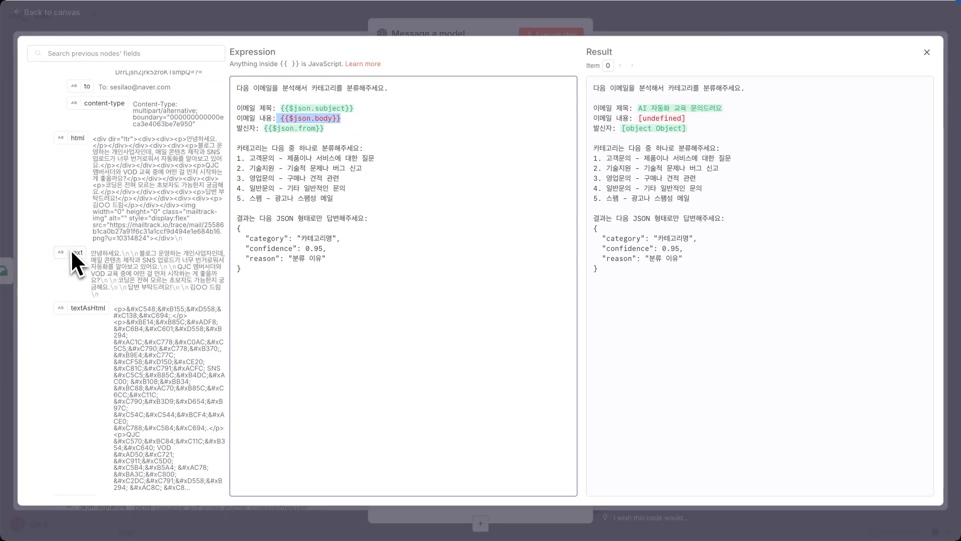
drag(70, 250, 360, 142)
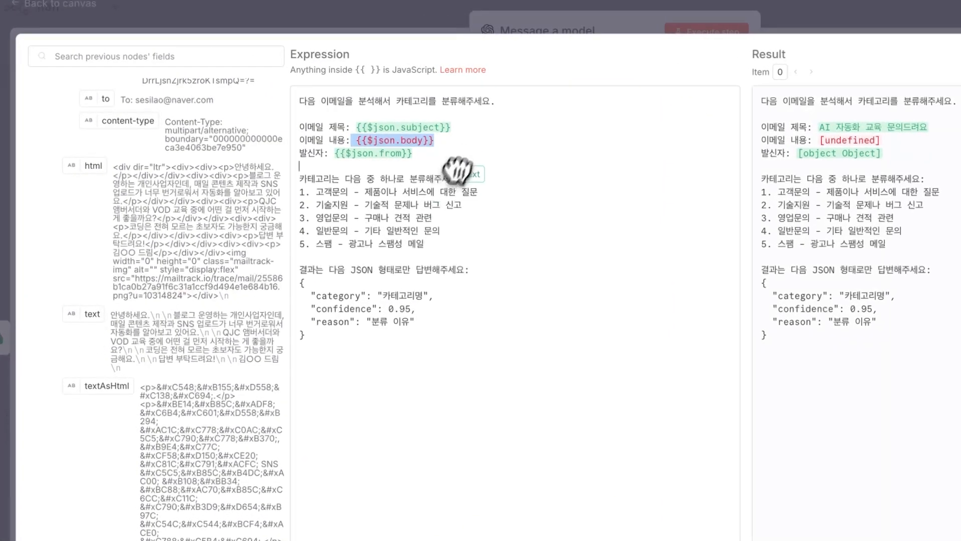
drag(457, 170, 450, 138)
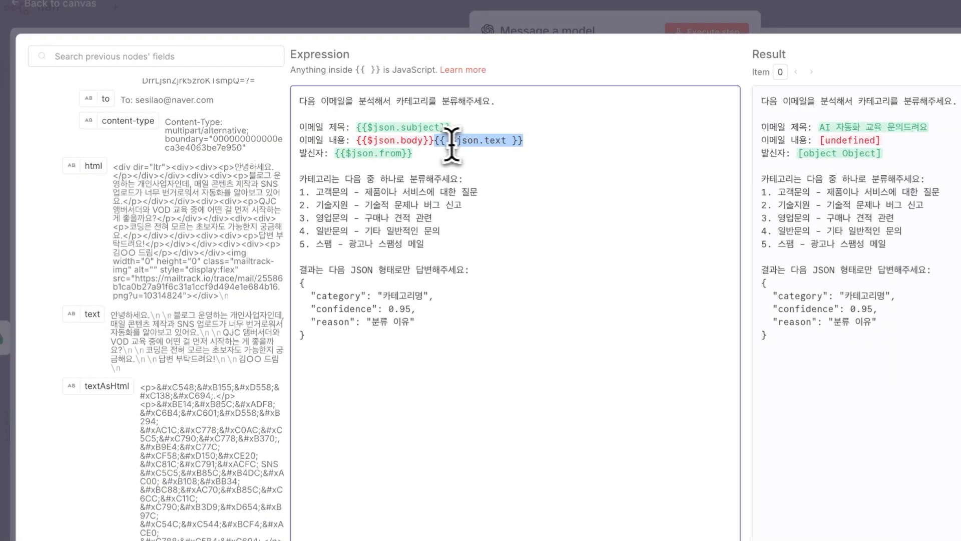
key(BackSpace)
key(BackSpace)
key(BackSpace)
key(BackSpace)
key(BackSpace)
key(BackSpace)
key(BackSpace)
key(BackSpace)
key(BackSpace)
key(BackSpace)
key(BackSpace)
key(BackSpace)
key(BackSpace)
key(BackSpace)
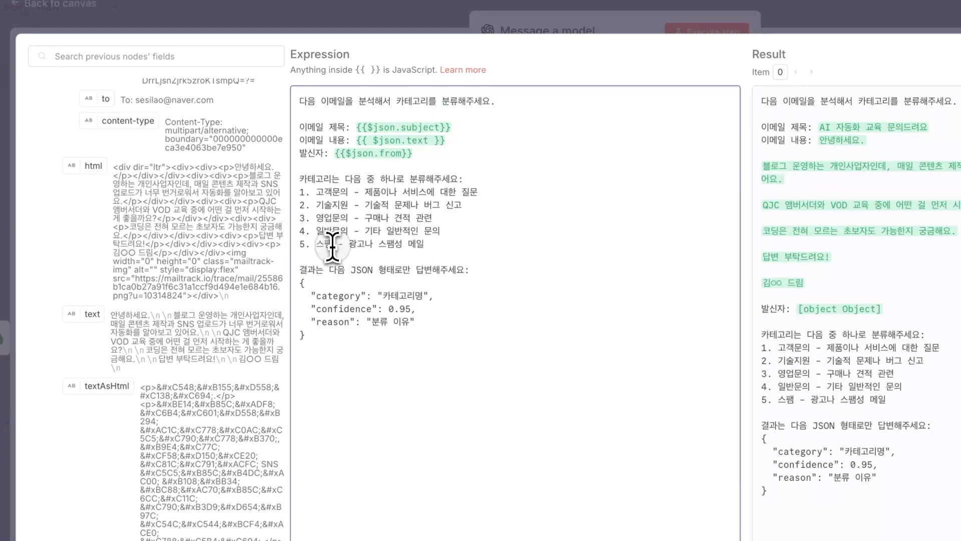
Review the JSON answer template, including confidence 0.95, and close the expression editor.
drag(352, 346, 288, 286)
click(331, 303)
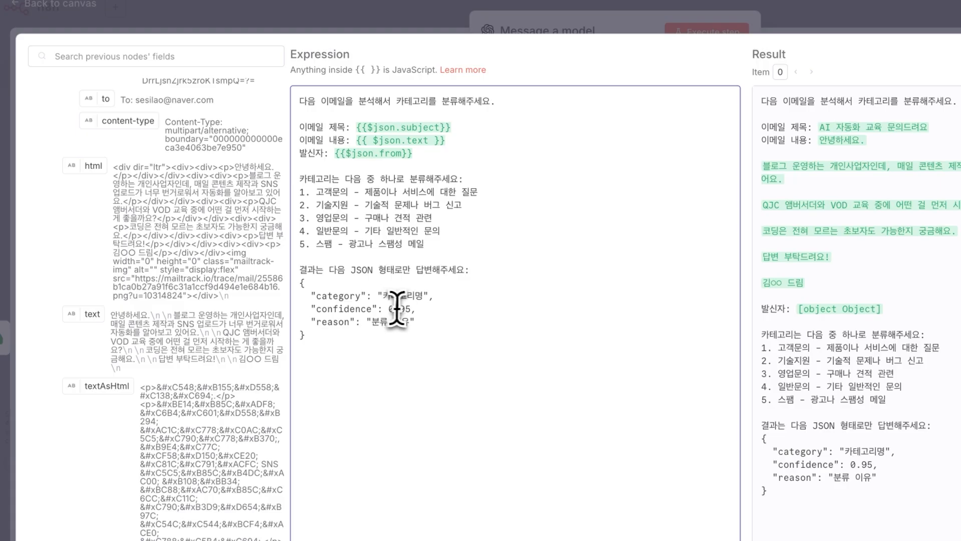
drag(388, 309, 292, 275)
click(345, 326)
click(345, 295)
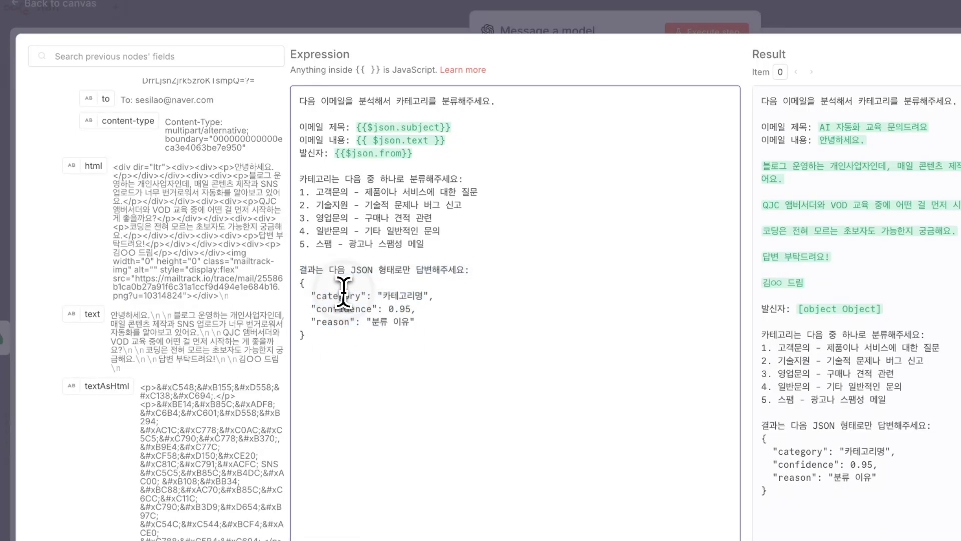
click(390, 29)
Turn Simplify Output off and Output Content as JSON on.
scroll(569, 439, down, 3)
drag(345, 319, 389, 328)
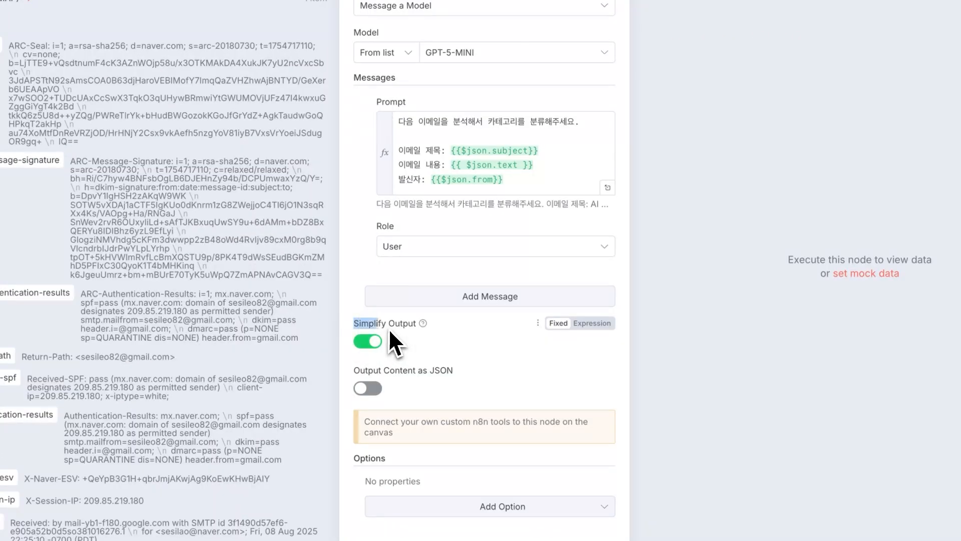
click(371, 343)
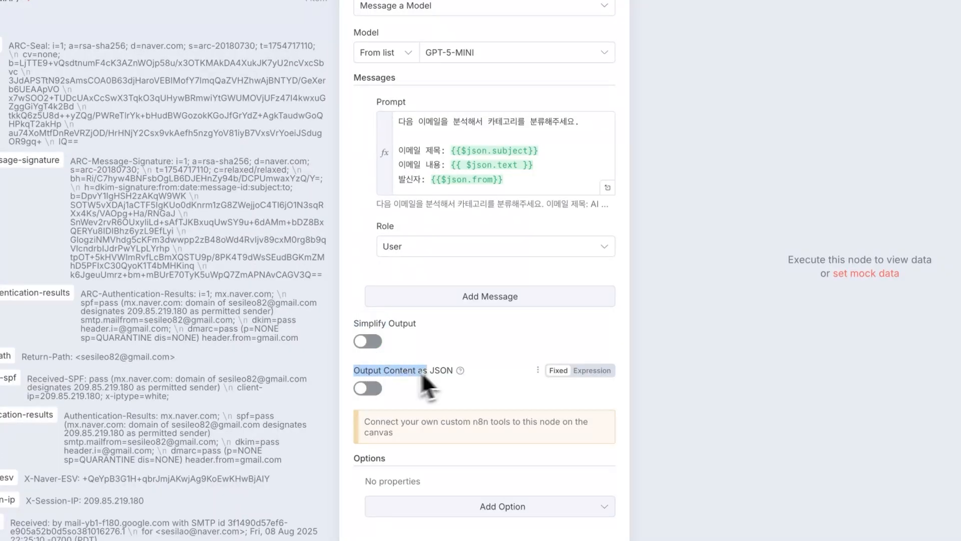
click(372, 389)
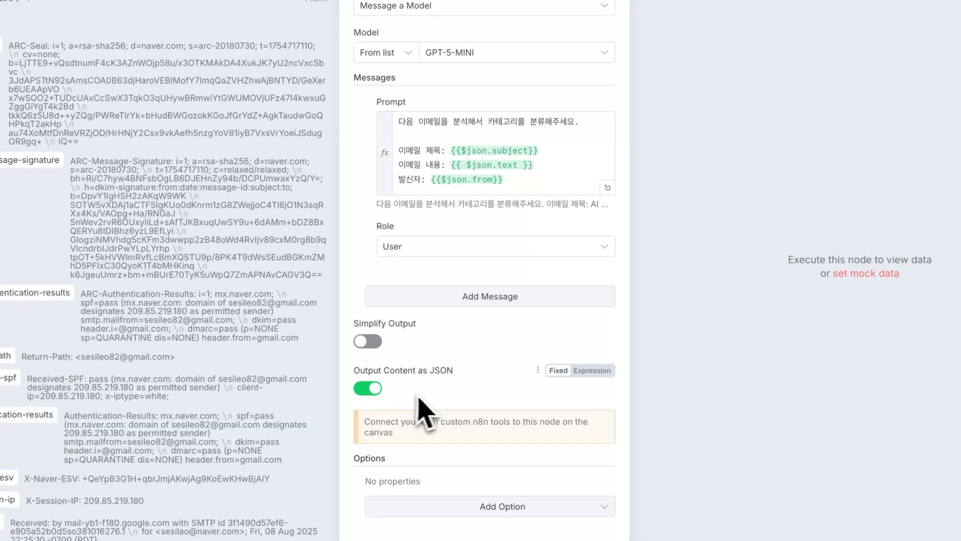
scroll(532, 188, down, 3)
drag(569, 176, 395, 135)
click(438, 172)
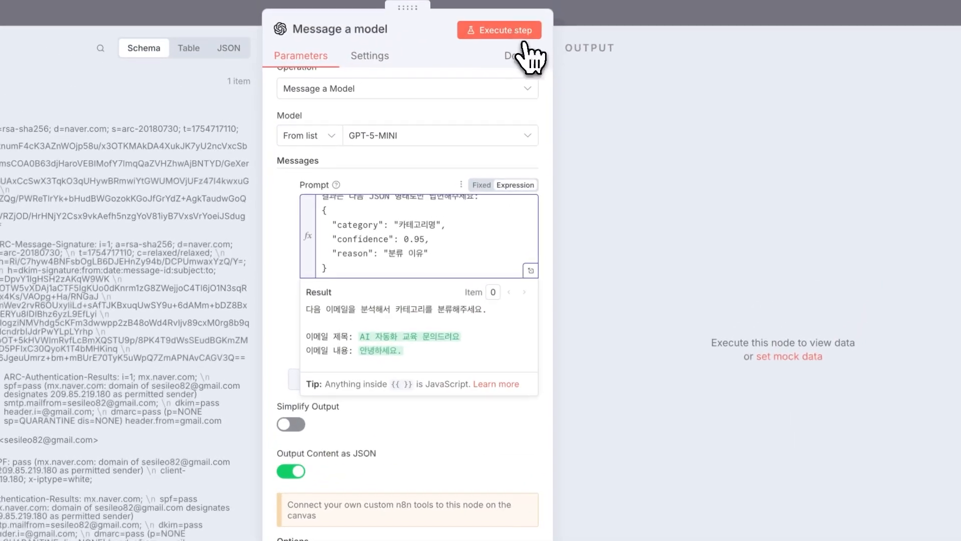
Test the model step and review its output: category 고객문의, confidence 0.95, and a reason.
click(523, 37)
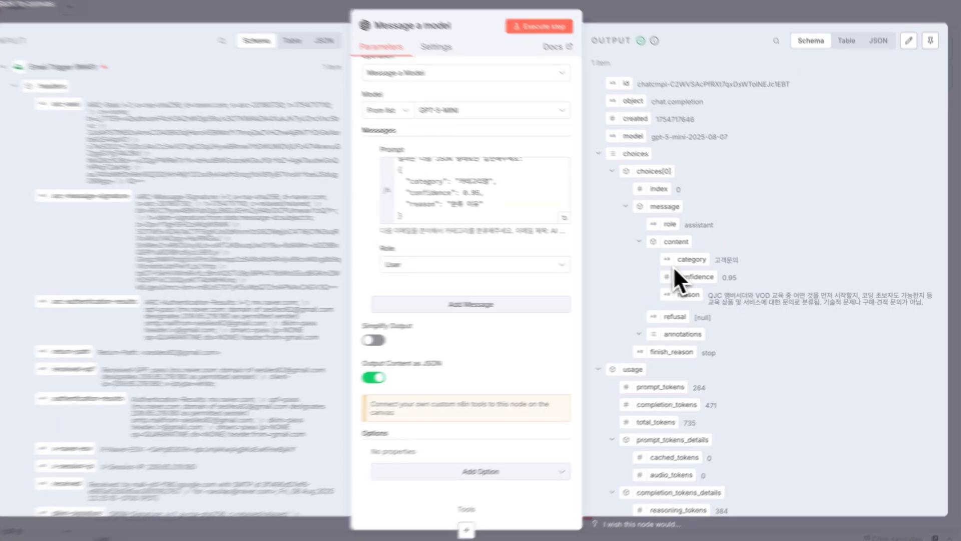
mouse_move(671, 267)
mouse_down()
mouse_move(704, 265)
mouse_move(708, 284)
mouse_up()
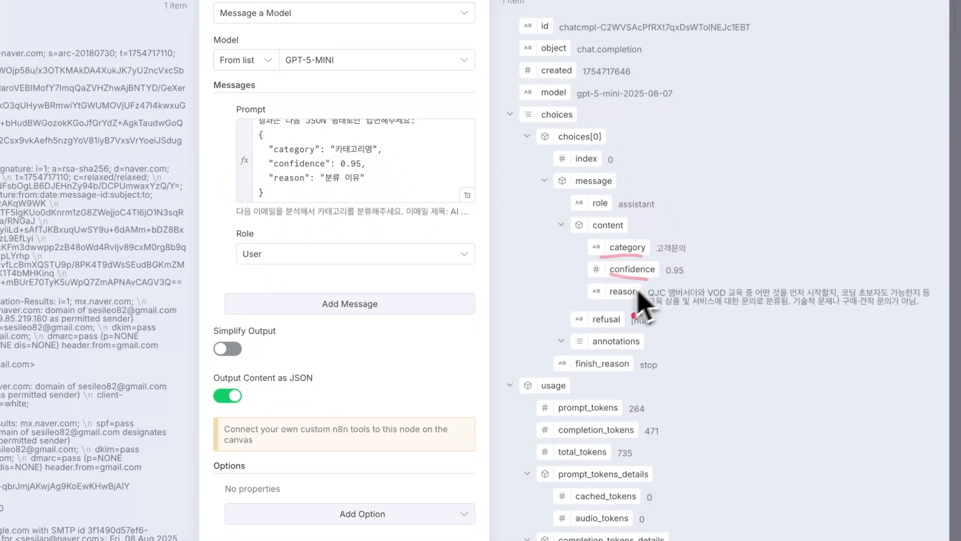
drag(605, 300, 605, 301)
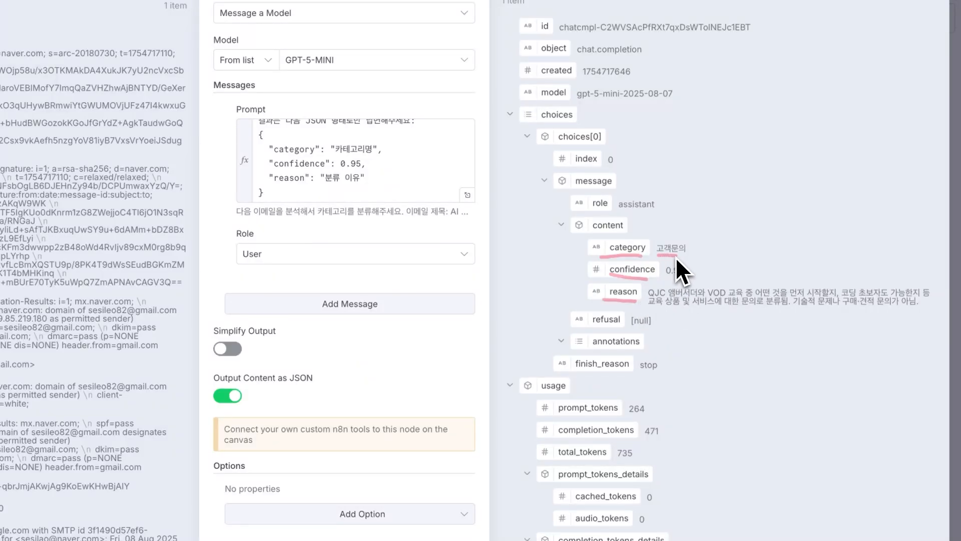
drag(676, 257, 686, 257)
drag(669, 279, 686, 280)
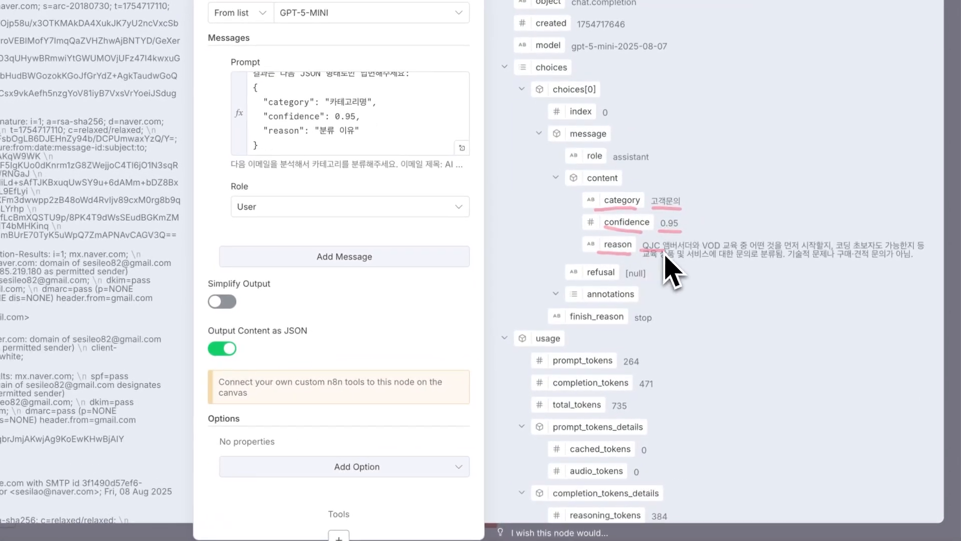
drag(716, 300, 763, 302)
drag(706, 255, 821, 256)
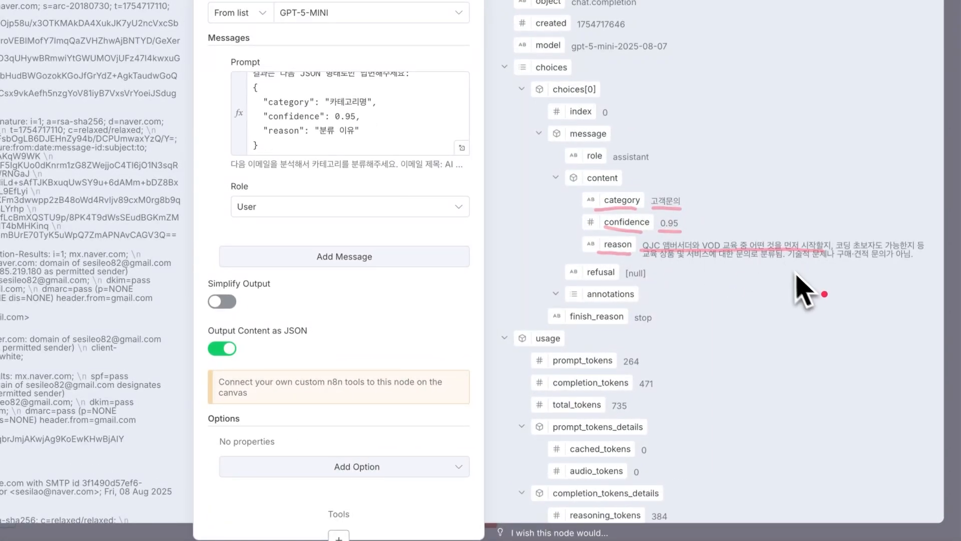
scroll(664, 321, down, 1)
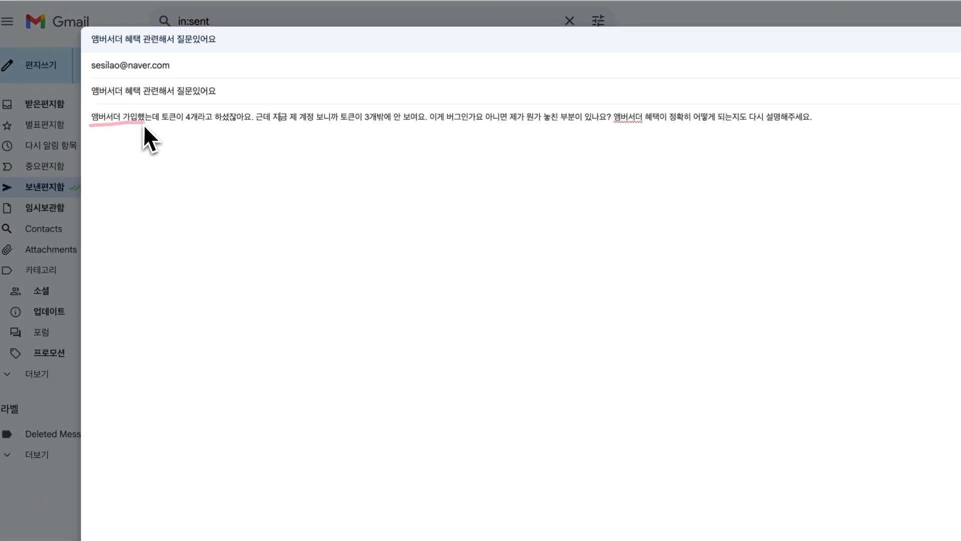
Underline the email's complaint that only 3 of the 4 promised tokens appear.
drag(245, 125, 471, 126)
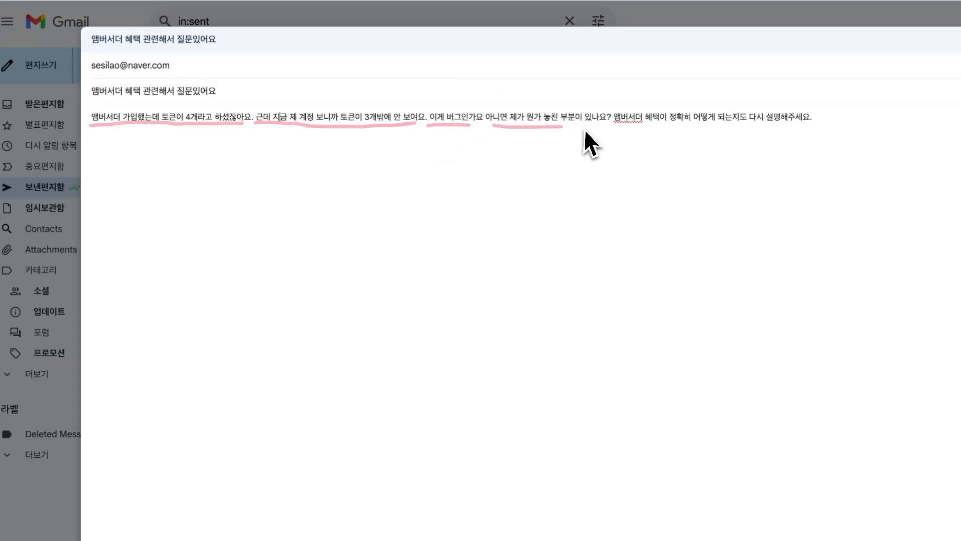
drag(563, 127, 642, 125)
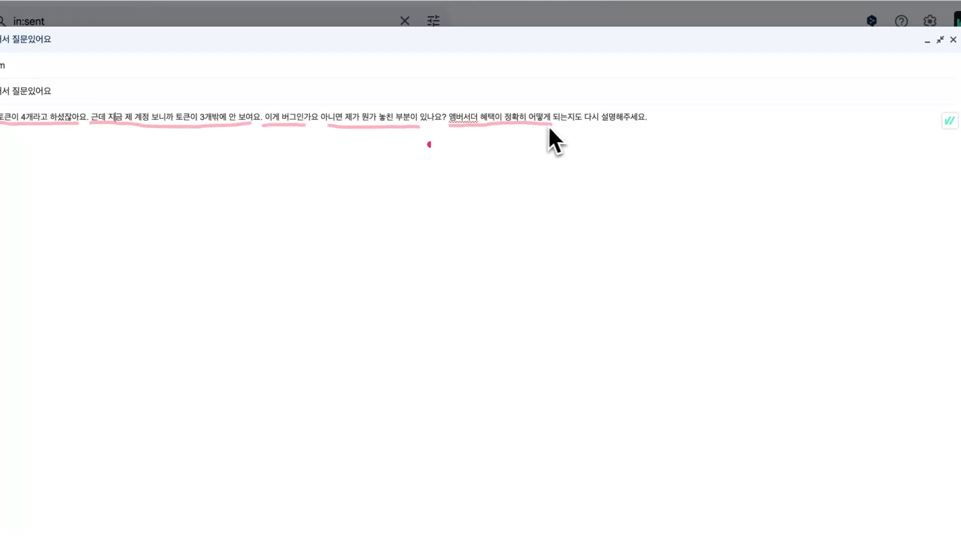
drag(633, 128, 641, 128)
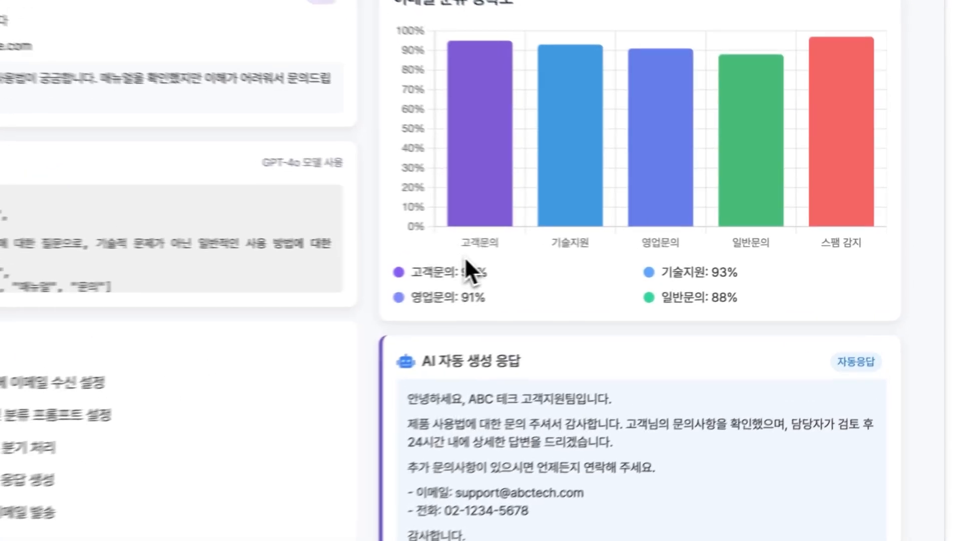
Underline the demo chart's per-category accuracy percentages, then execute the n8n workflow.
drag(557, 253, 658, 257)
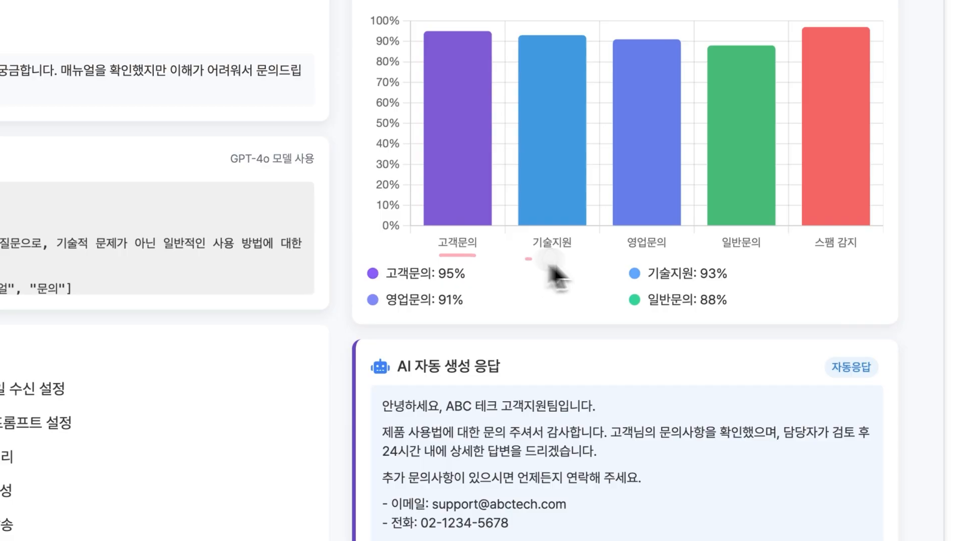
drag(732, 258, 848, 261)
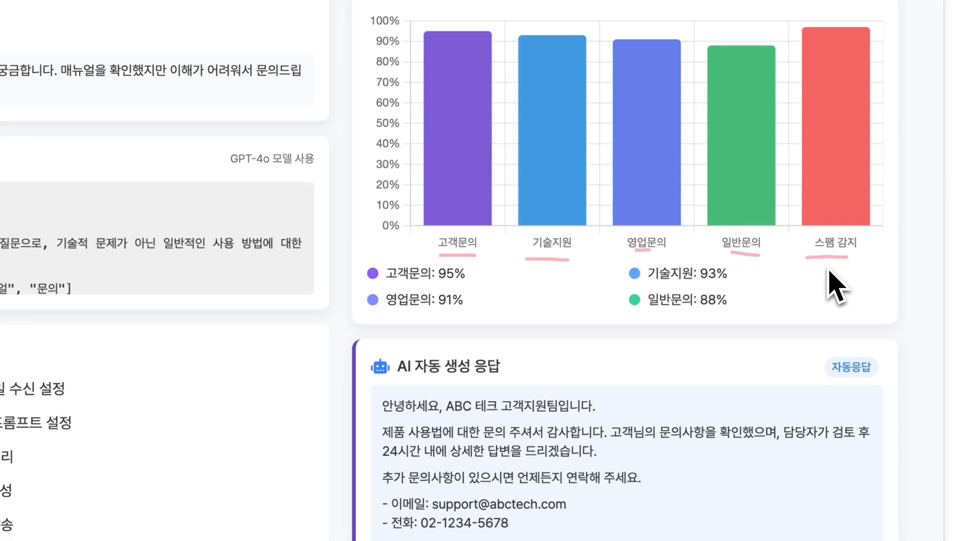
drag(429, 252, 466, 253)
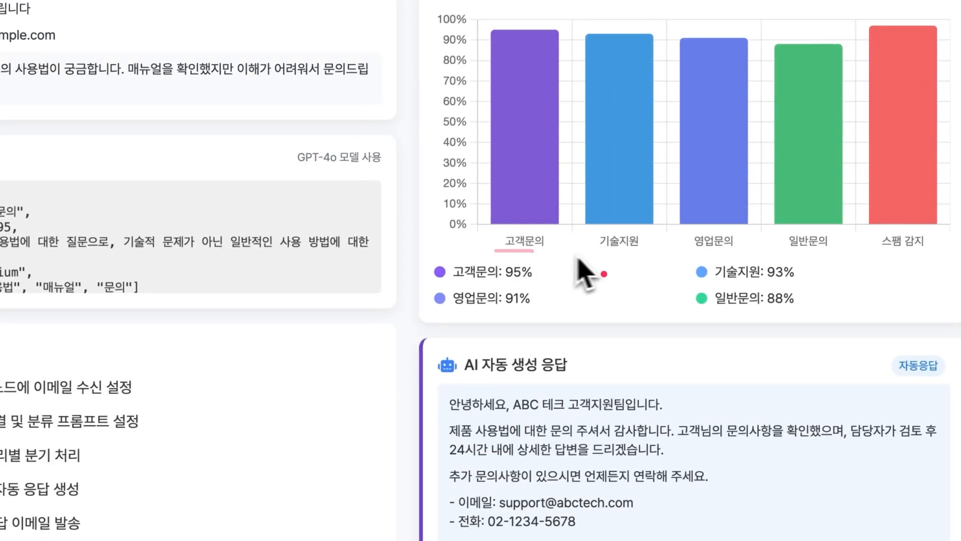
drag(597, 253, 645, 253)
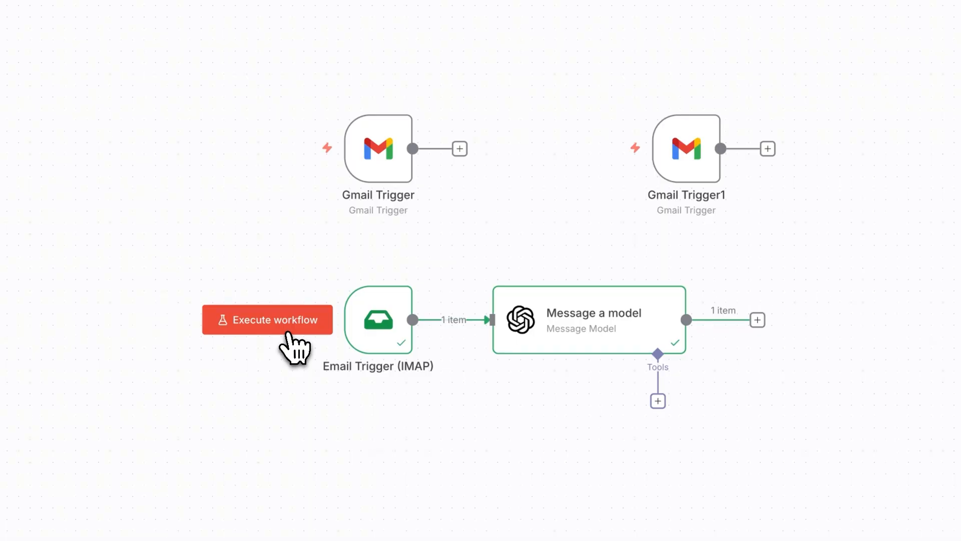
click(285, 326)
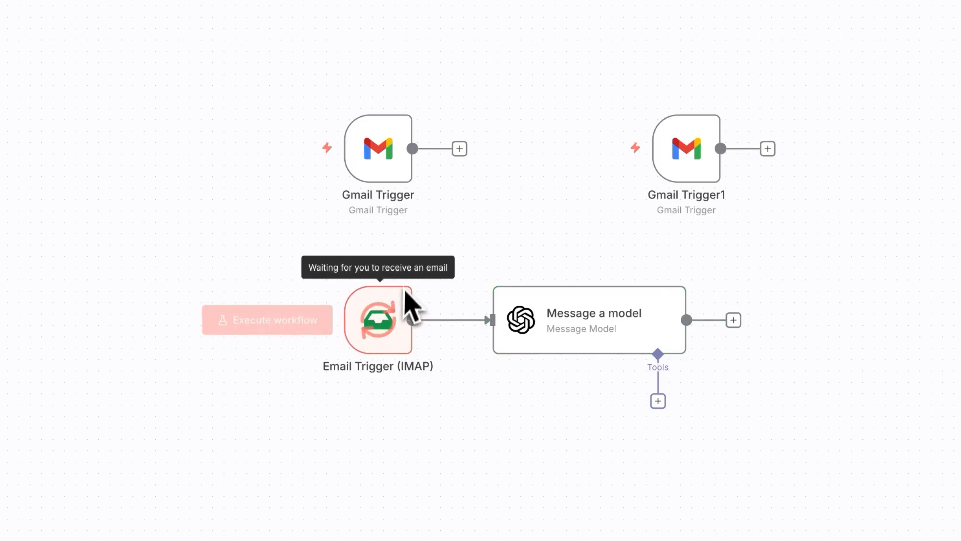
mouse_move(369, 269)
mouse_down()
mouse_move(565, 262)
mouse_move(556, 291)
mouse_up()
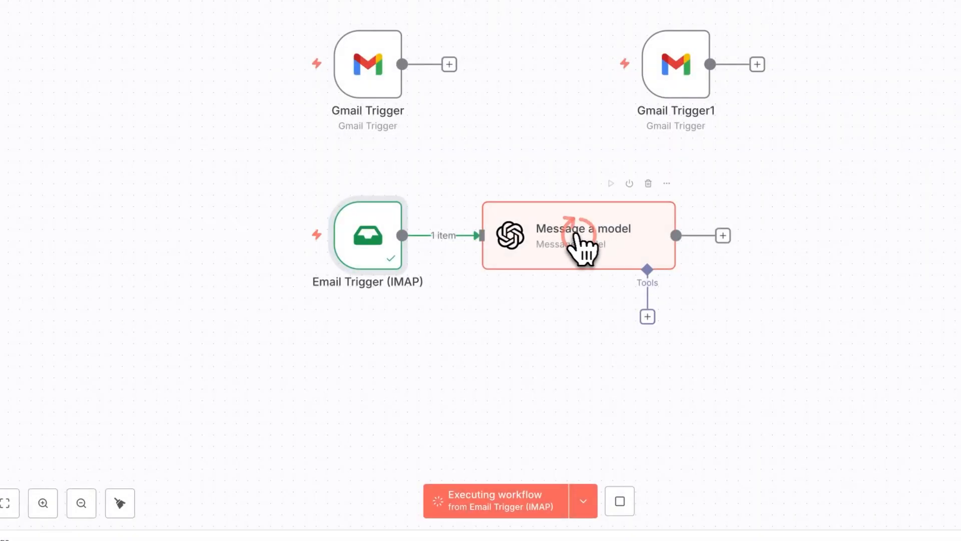
click(591, 253)
double_click(592, 253)
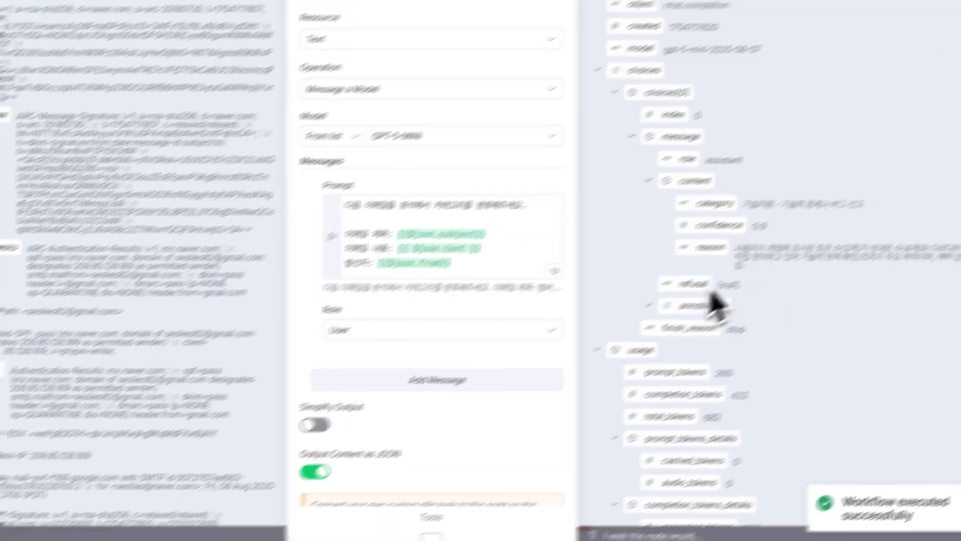
scroll(700, 293, down, 1)
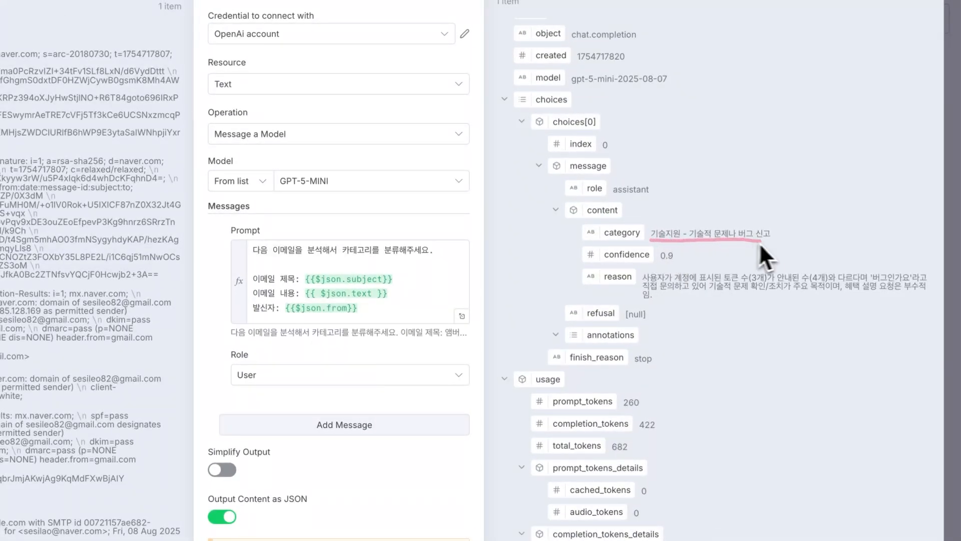
drag(759, 242, 768, 243)
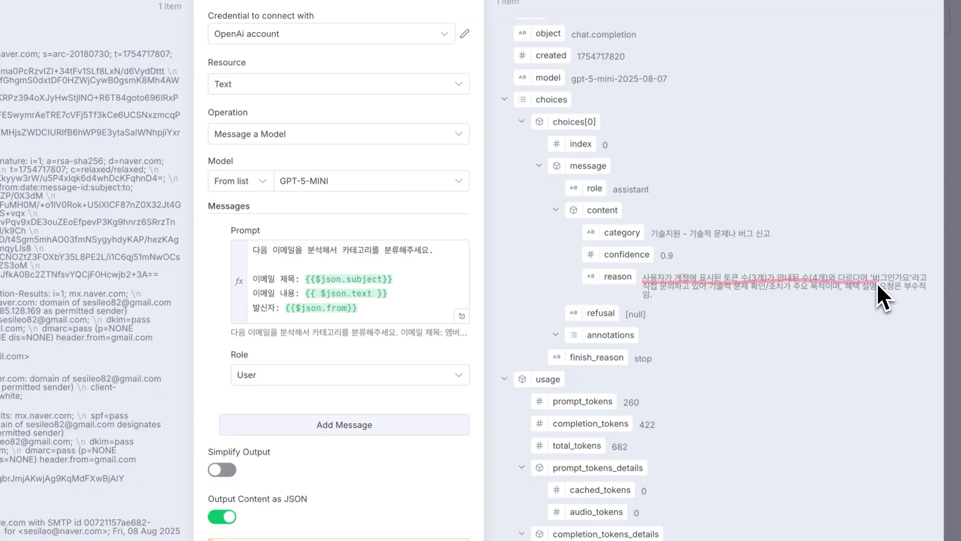
drag(911, 283, 922, 283)
drag(710, 292, 712, 293)
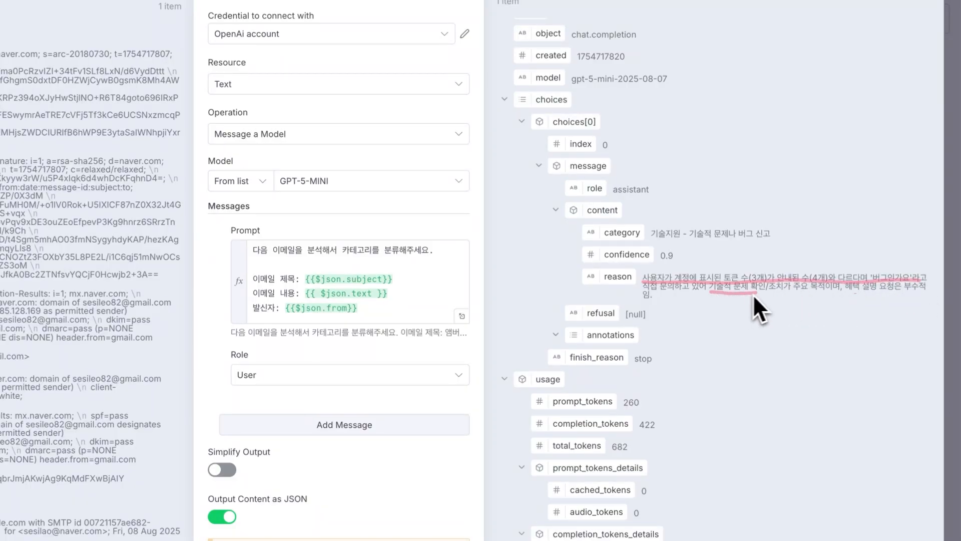
drag(825, 296, 853, 296)
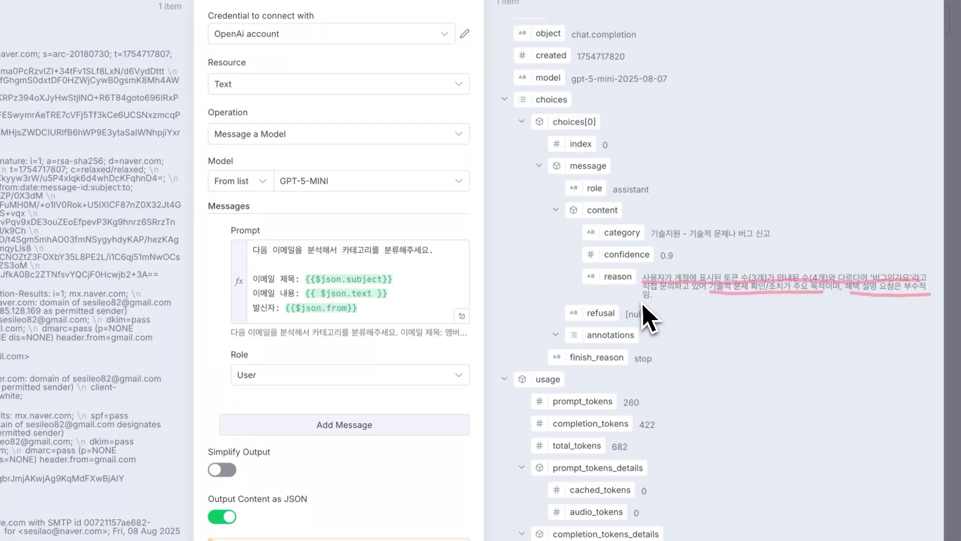
drag(640, 301, 652, 301)
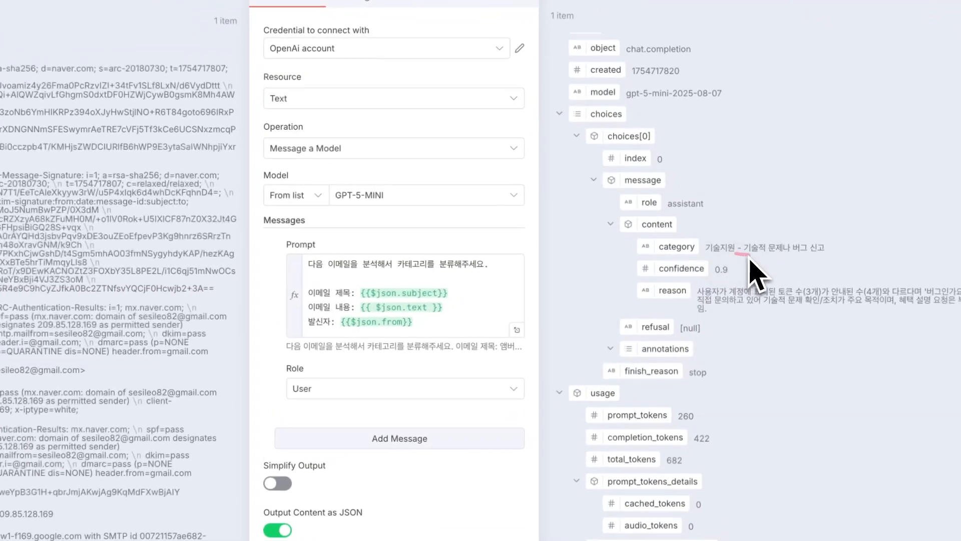
drag(748, 256, 826, 255)
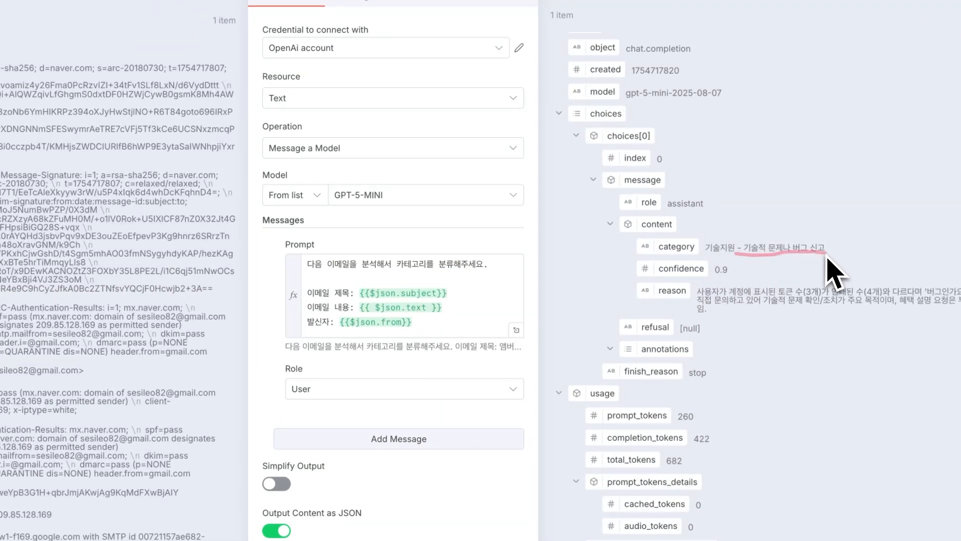
key(Escape)
click(517, 330)
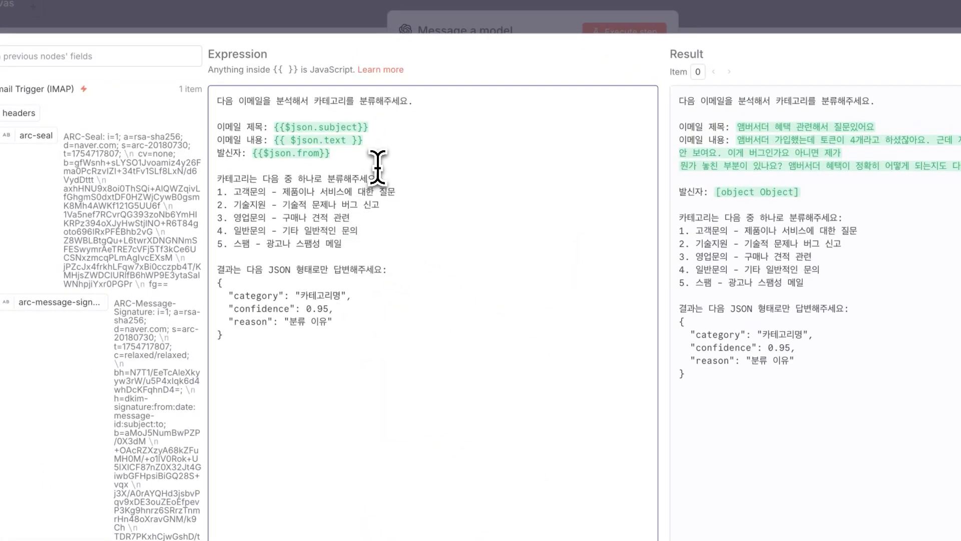
Cut the subject, body and sender lines from the prompt and make it a System message.
click(393, 113)
click(389, 153)
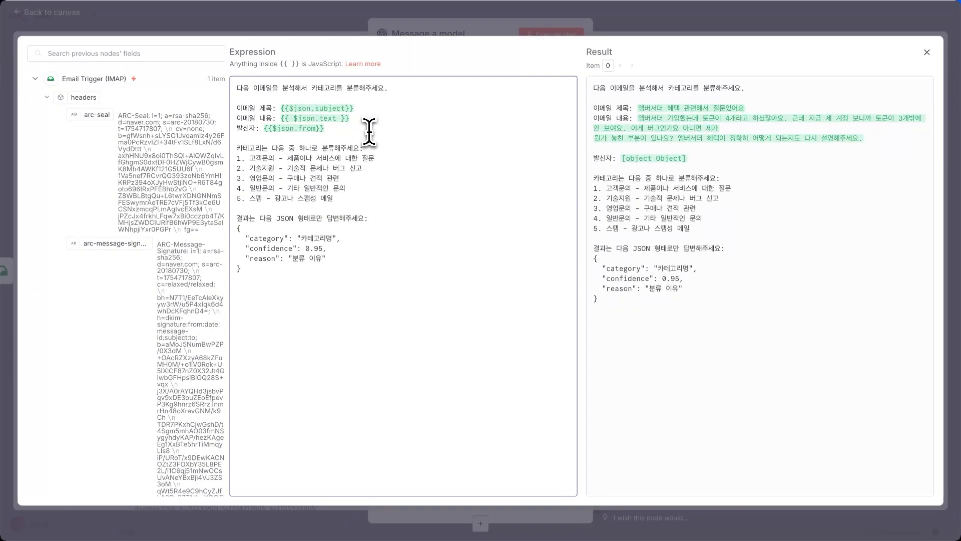
drag(368, 131, 237, 109)
key(ctrl+c)
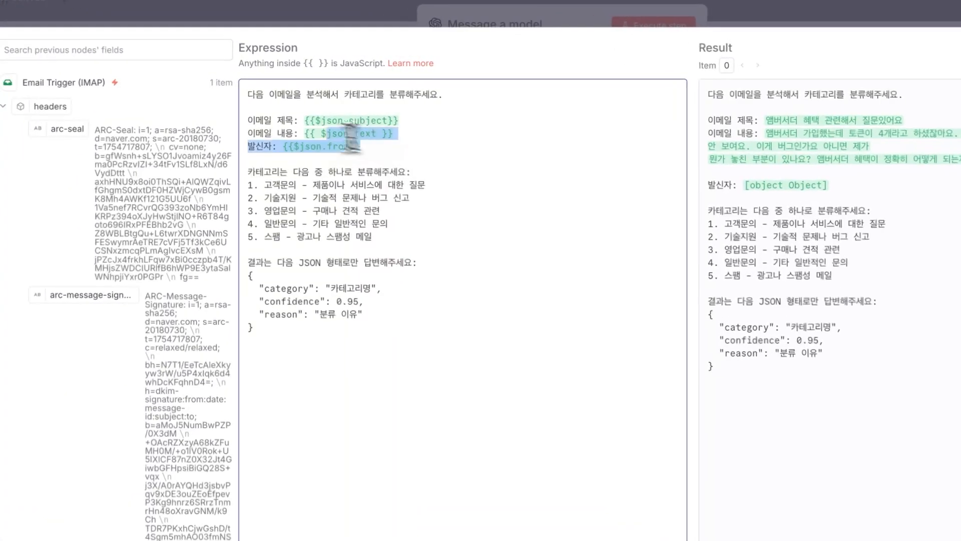
key(BackSpace)
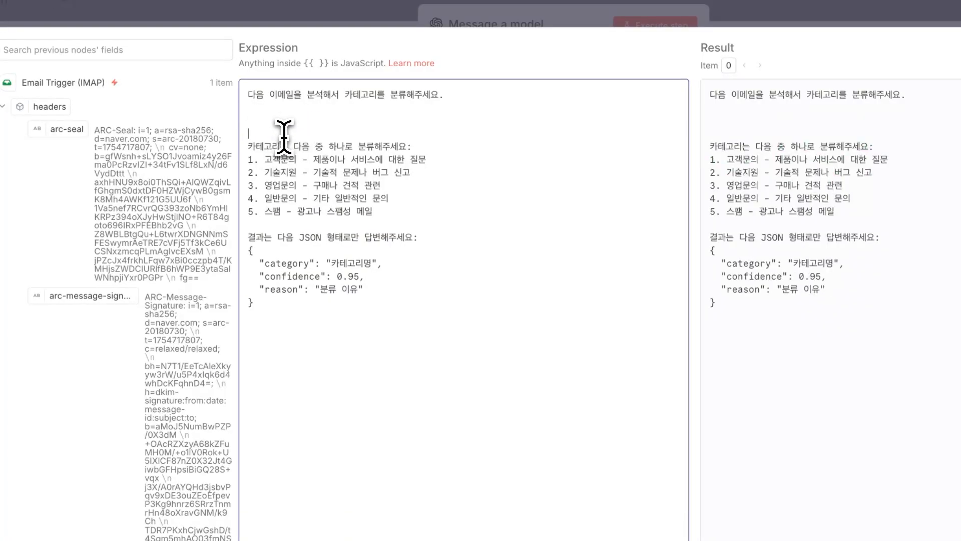
key(BackSpace)
key(BackSpace)
click(384, 12)
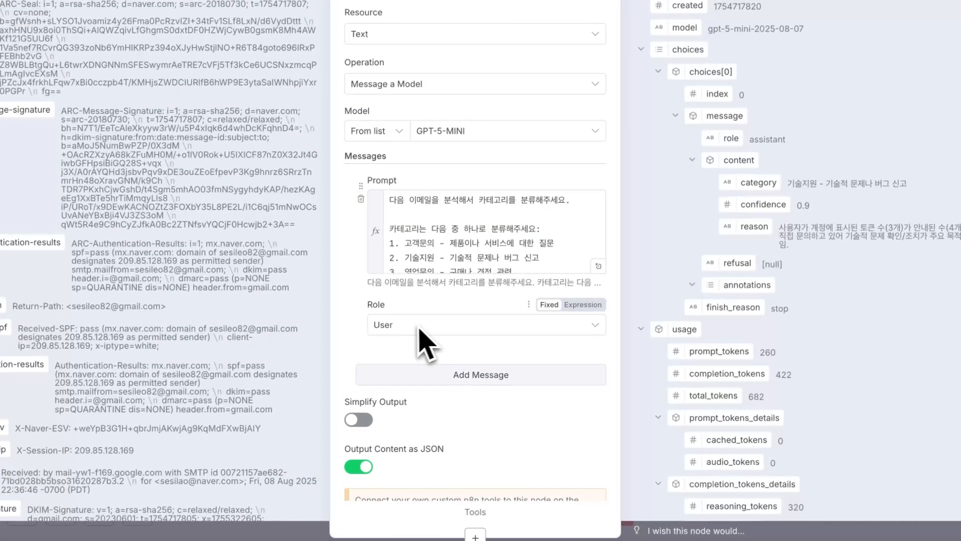
click(420, 364)
click(425, 459)
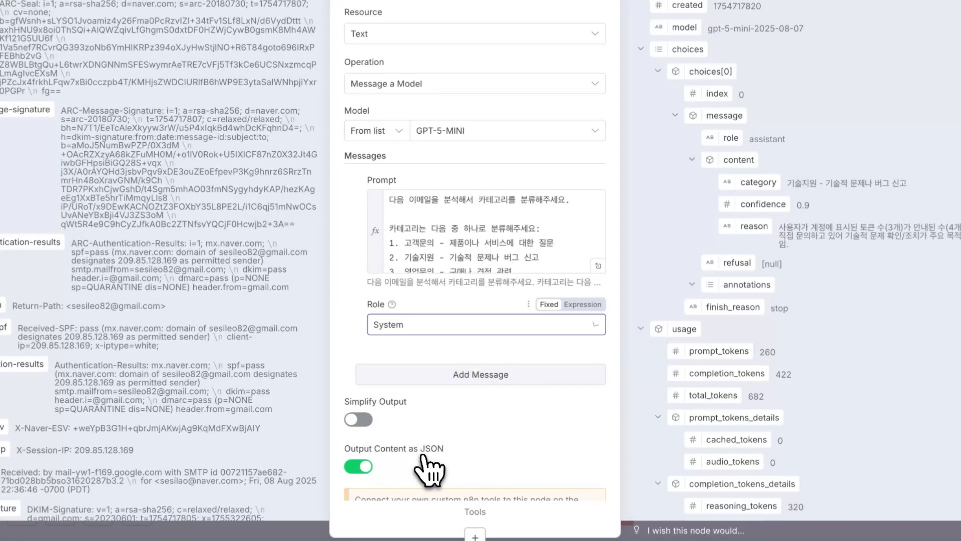
Add a User message holding the pasted email subject, body and sender lines.
scroll(433, 423, down, 1)
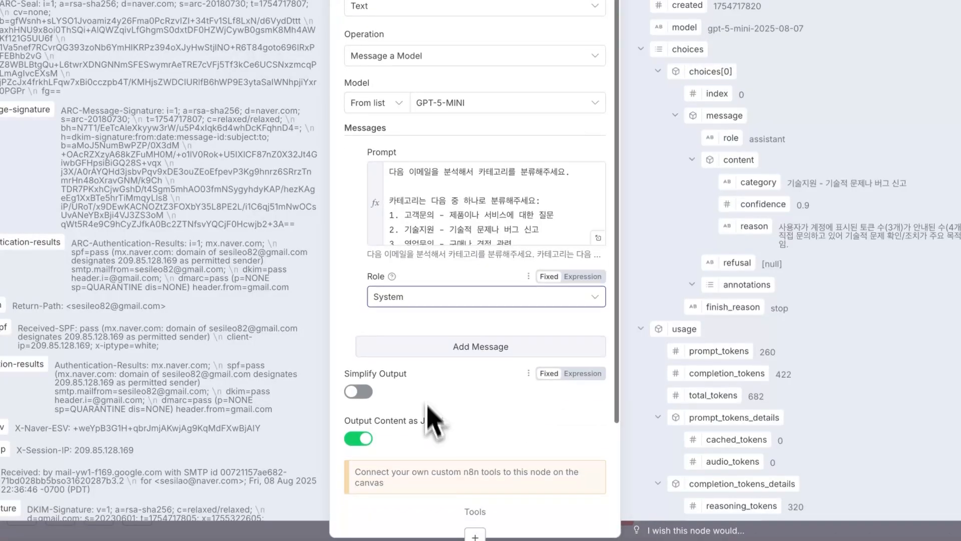
click(430, 350)
scroll(430, 368, down, 3)
click(433, 320)
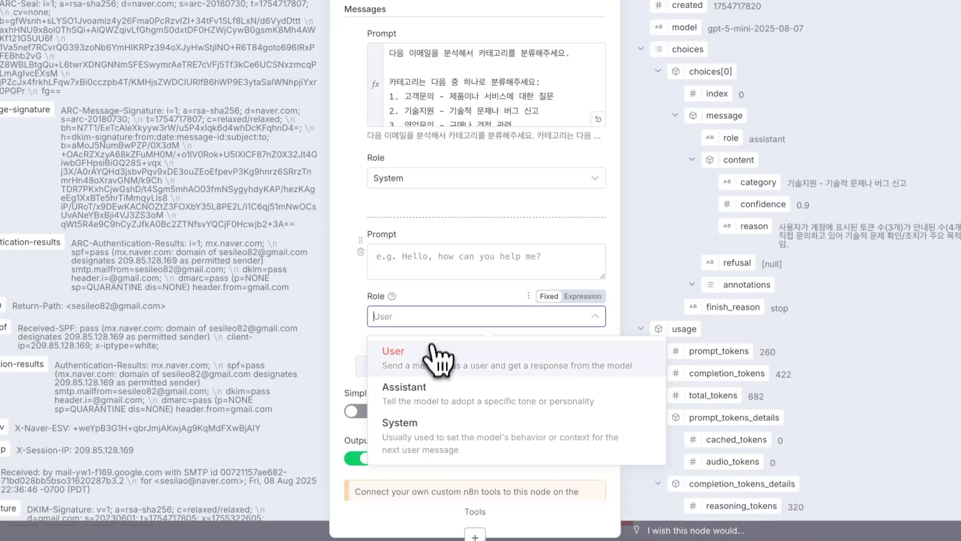
click(435, 353)
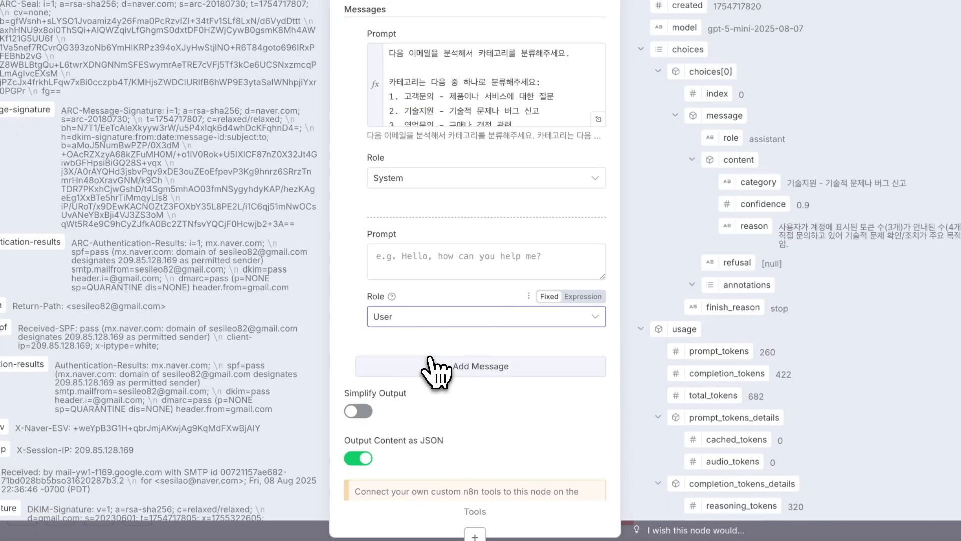
click(437, 272)
key(ctrl+v)
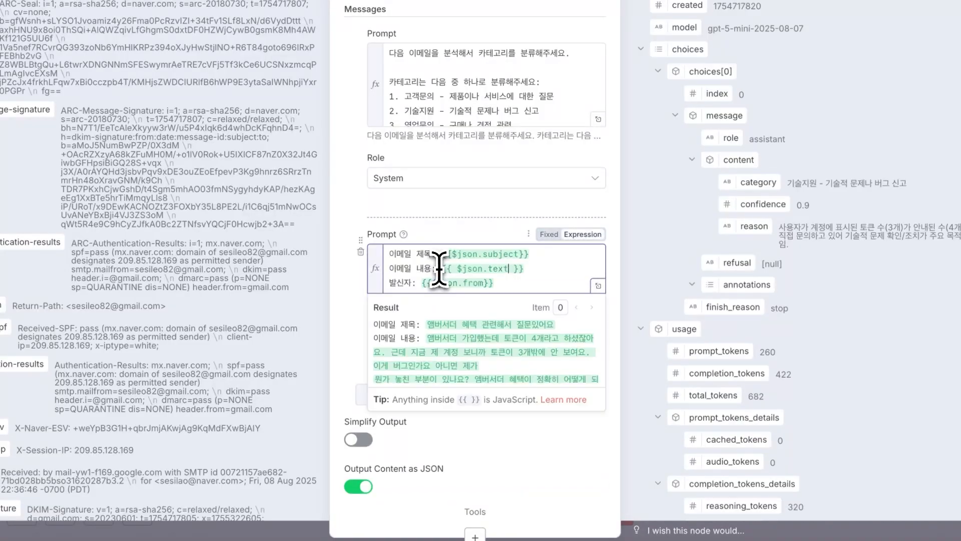
click(597, 286)
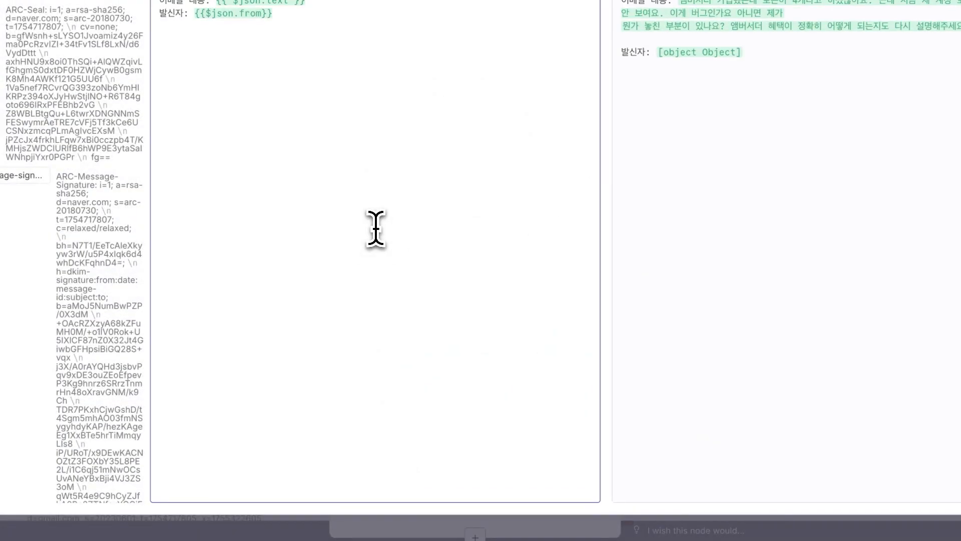
Head the user prompt with '# 메일 내용'.
text(apdlf)
key(BackSpace)
key(BackSpace)
key(BackSpace)
key(BackSpace)
key(BackSpace)
text(메일 냉)
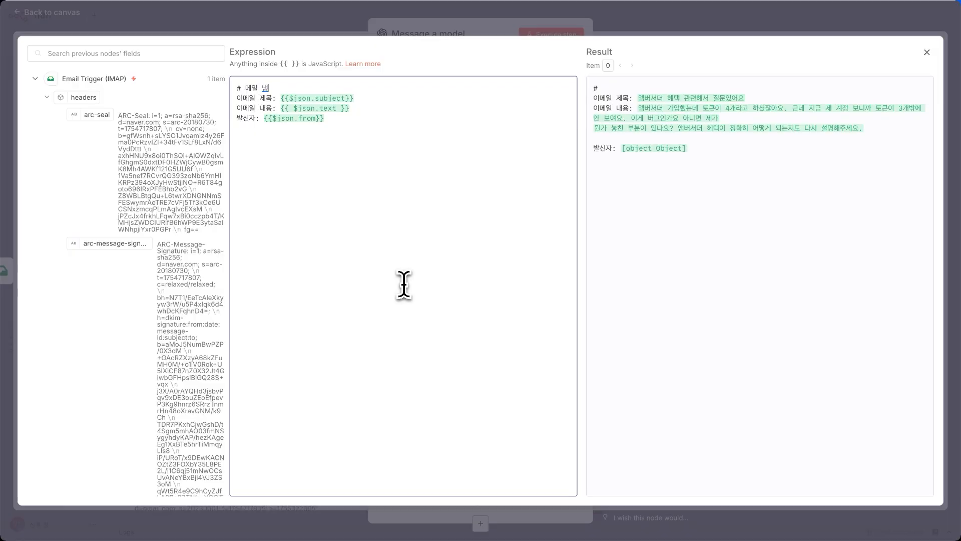
click(302, 28)
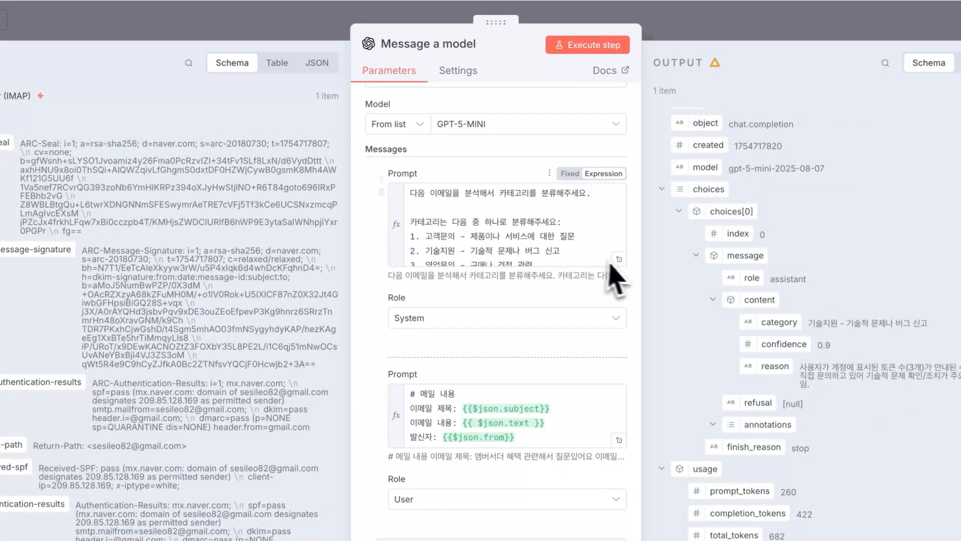
Add a '# 지침 프롬프트' section with a 카테고리 분류 heading to the system prompt.
click(619, 259)
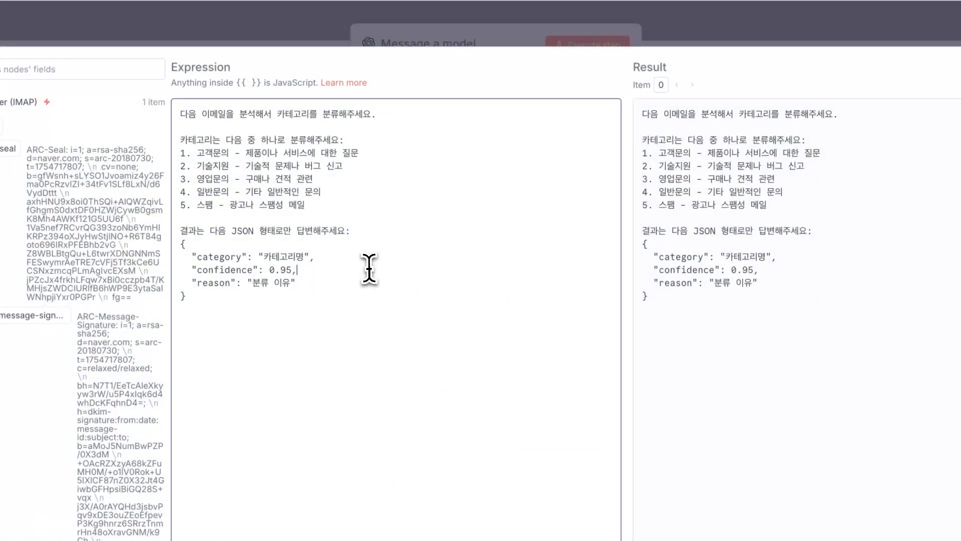
key(Return)
text(# 지)
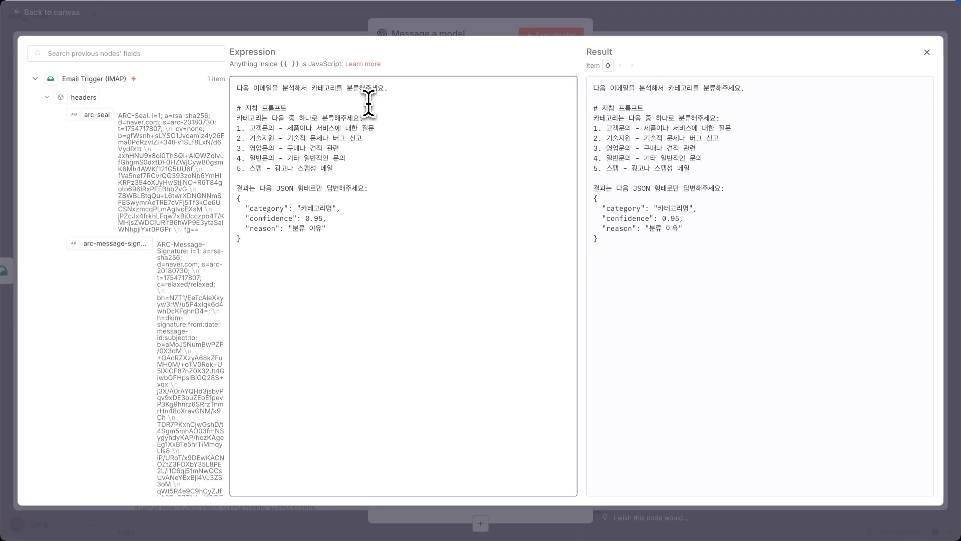
text(침 프롬프트)
key(Return)
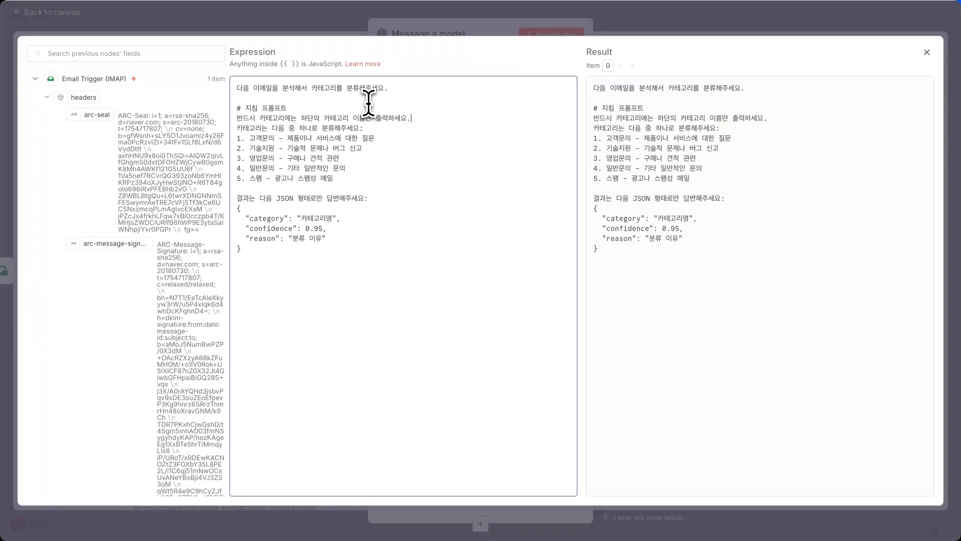
key(super+z)
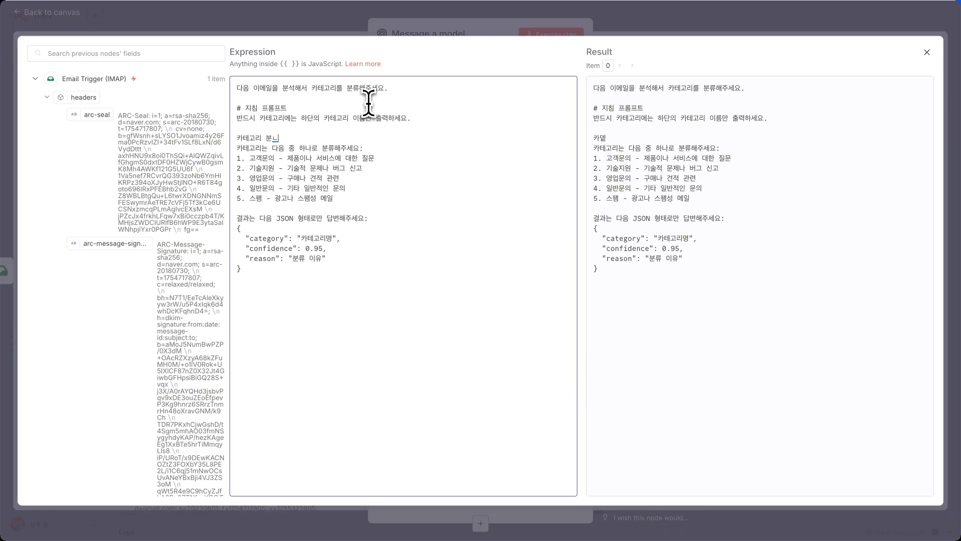
text(카테고리 분ㄴ)
key(BackSpace)
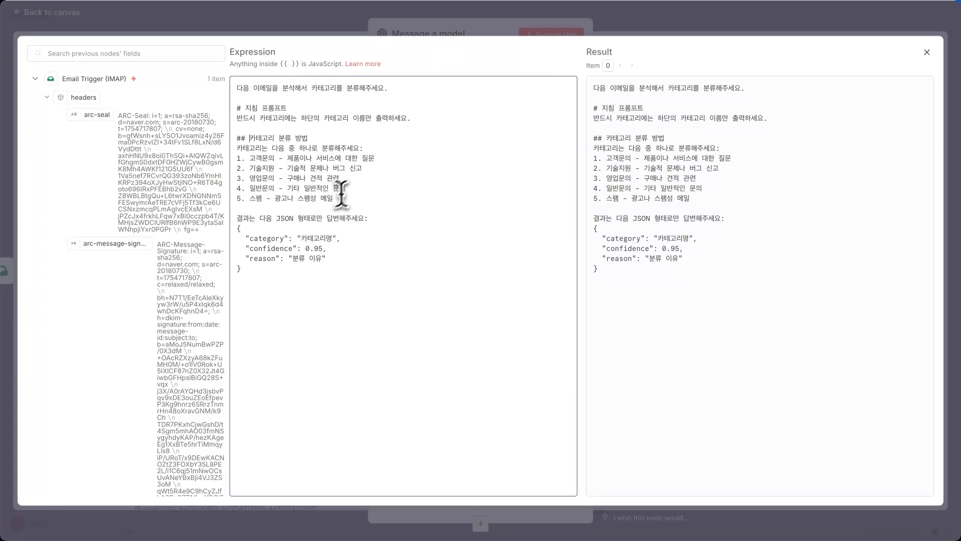
key(Escape)
click(319, 9)
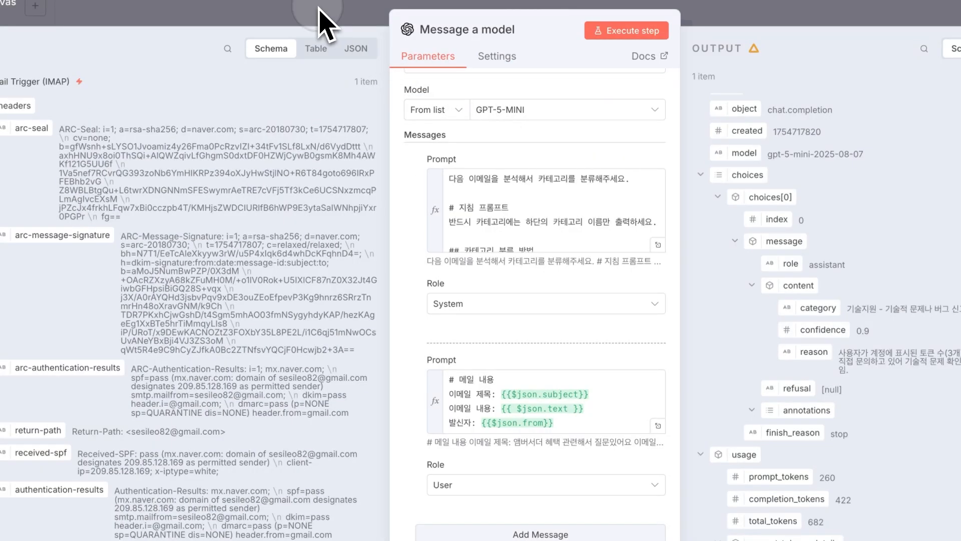
drag(358, 318, 508, 460)
Rerun Message a model, which now returns category 기술지원 with confidence 0.92.
drag(407, 382, 407, 382)
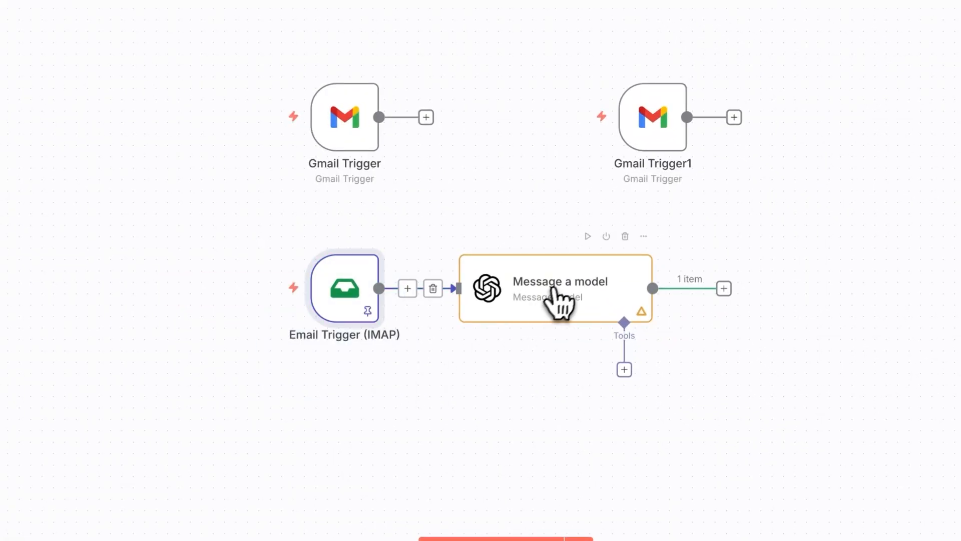
click(588, 236)
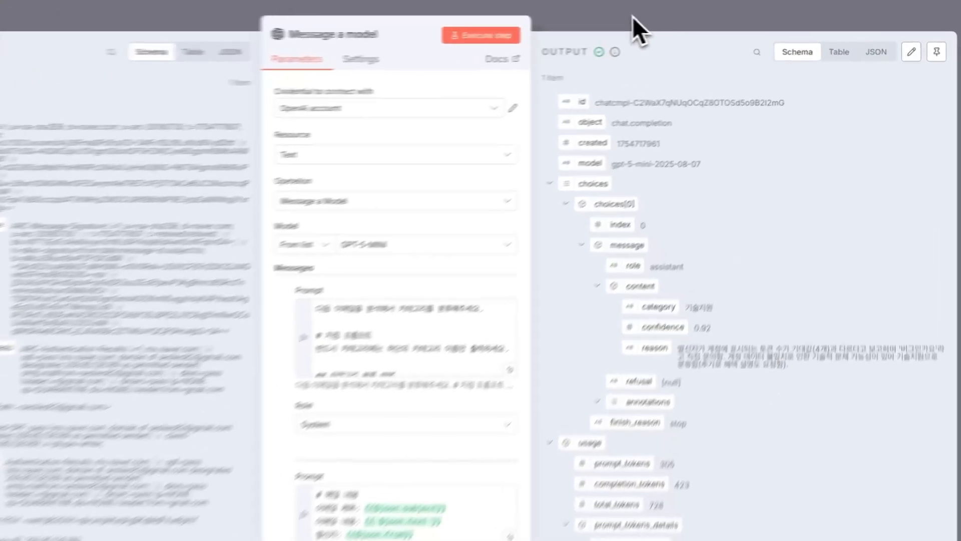
click(672, 17)
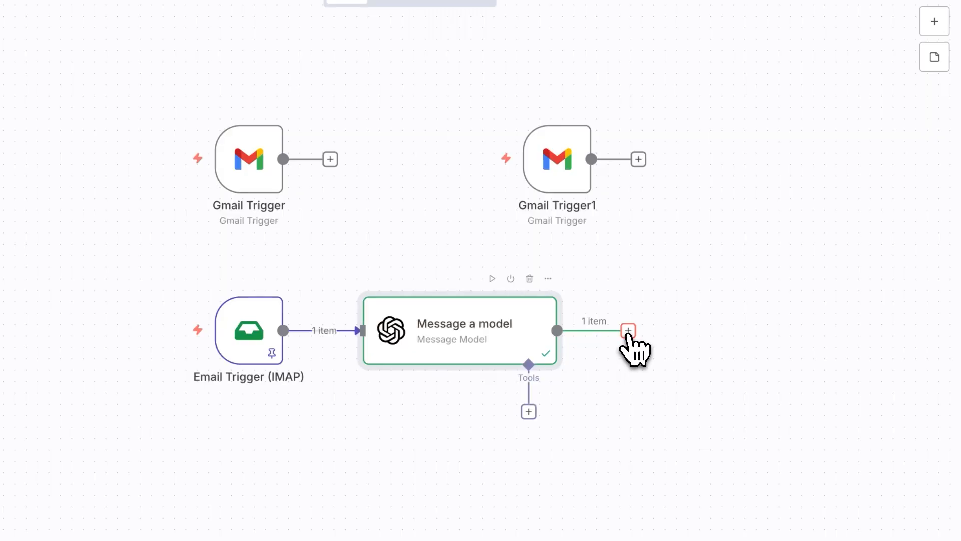
Add a Switch node after Message a model.
click(628, 331)
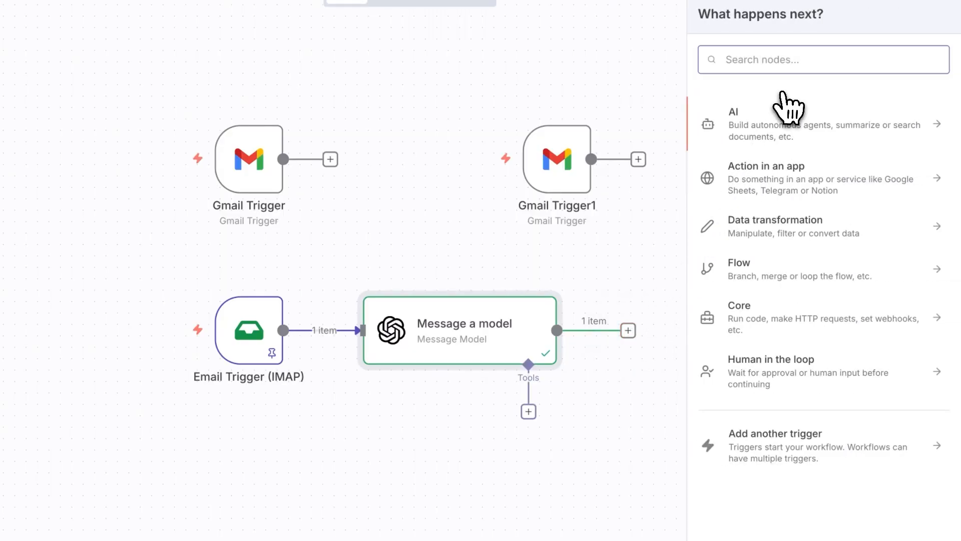
text(swit)
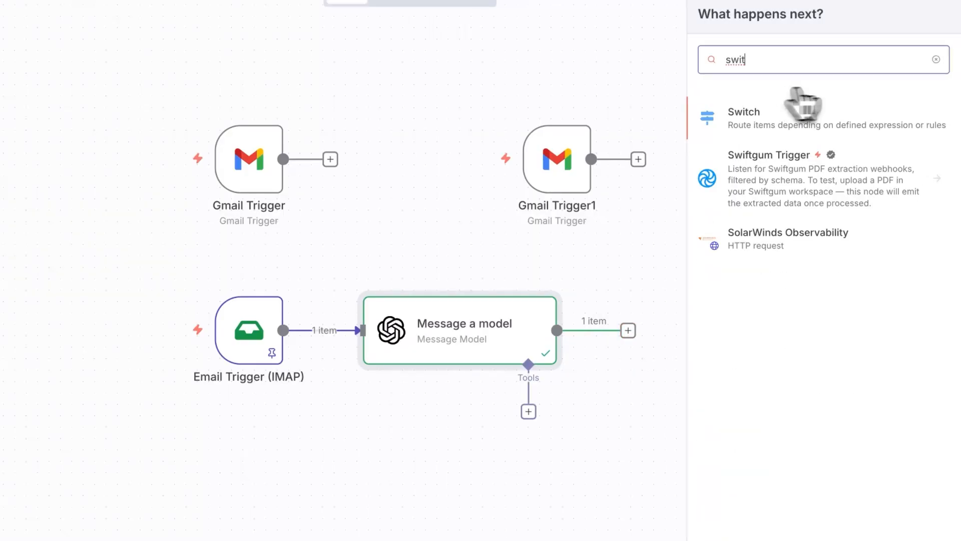
click(900, 123)
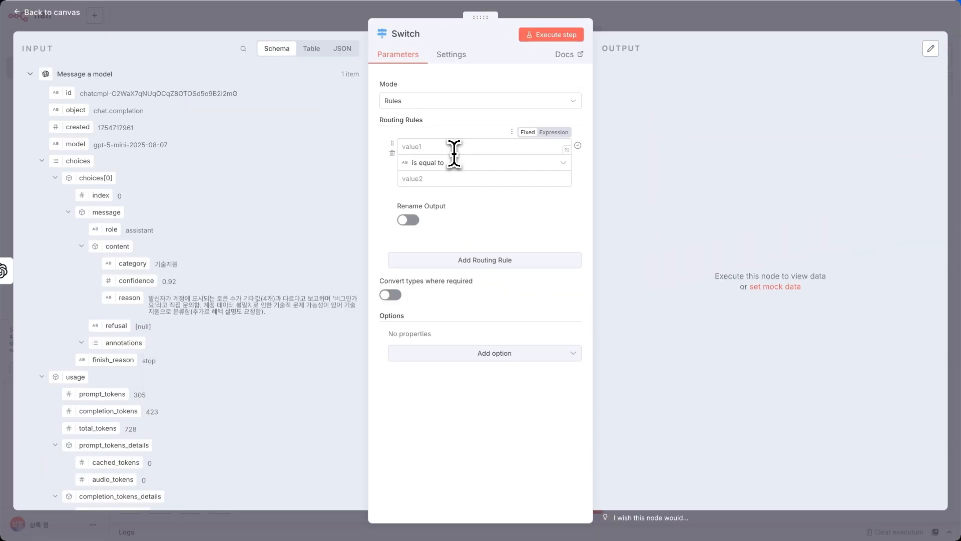
Make the first rule match the category field to 고객문의 and rename its output 고객문의.
click(455, 148)
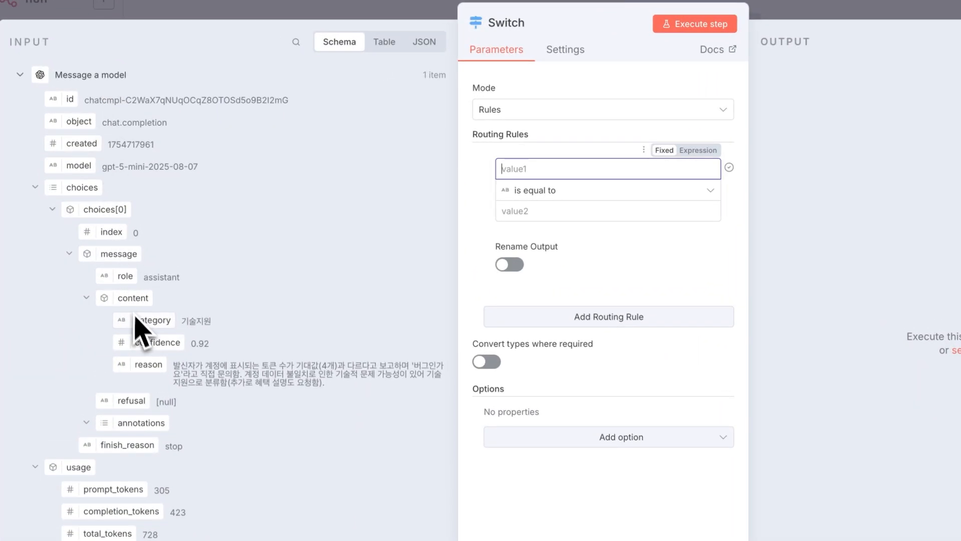
drag(141, 329, 547, 167)
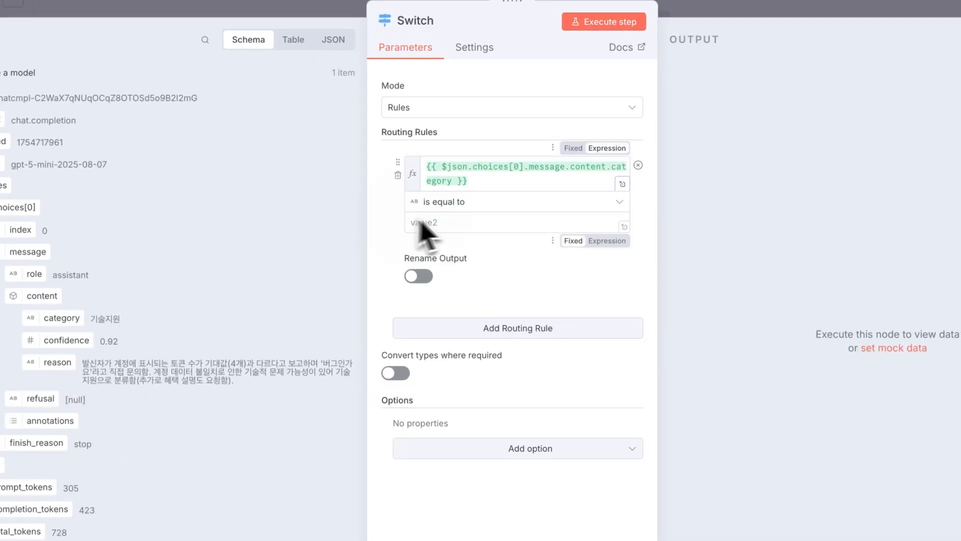
click(473, 223)
text(고객문의)
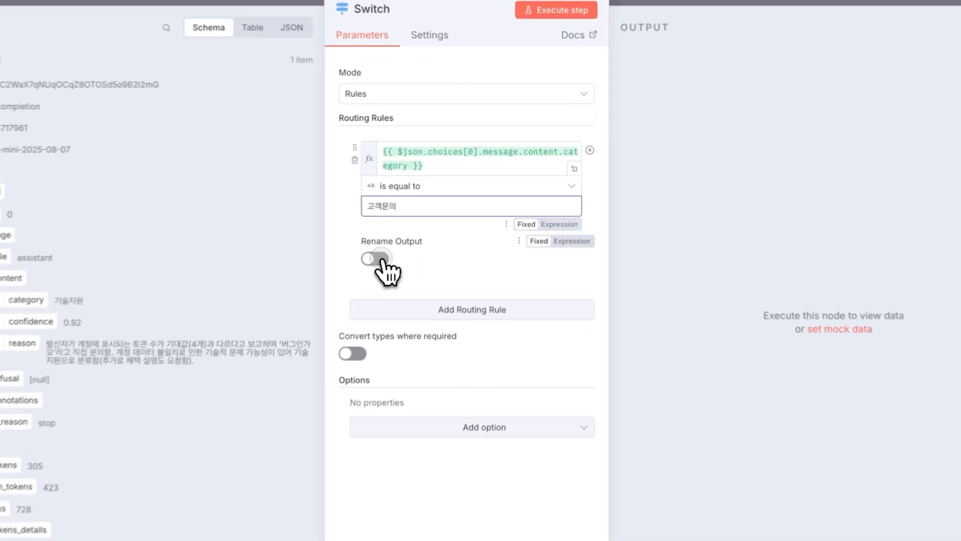
click(408, 230)
click(436, 269)
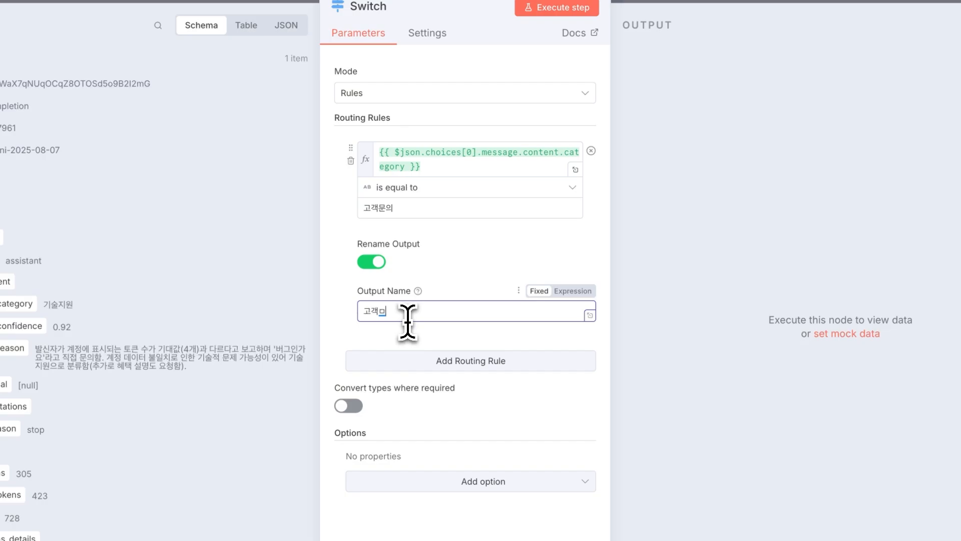
click(483, 286)
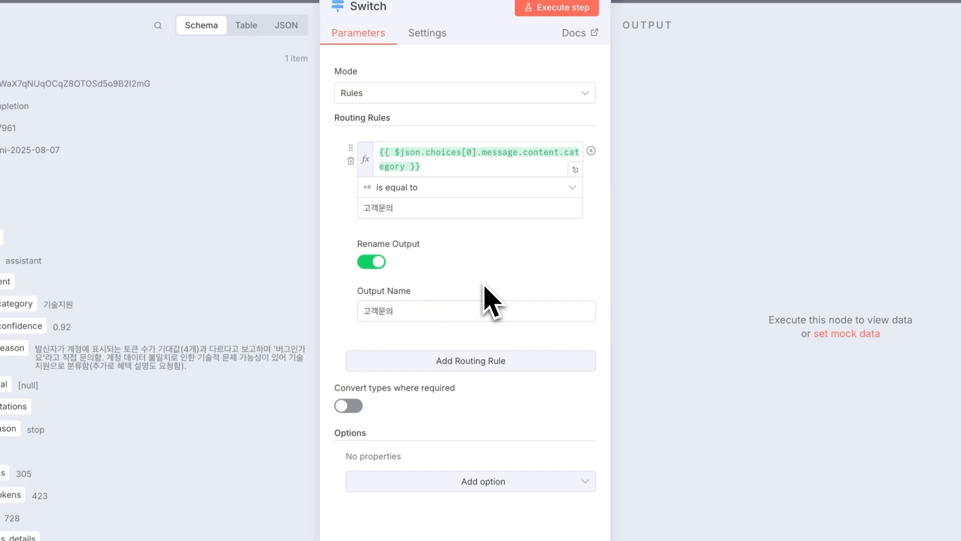
Add a second routing rule and paste the category expression into its value1.
click(415, 361)
click(455, 171)
key(ctrl+a)
key(ctrl+c)
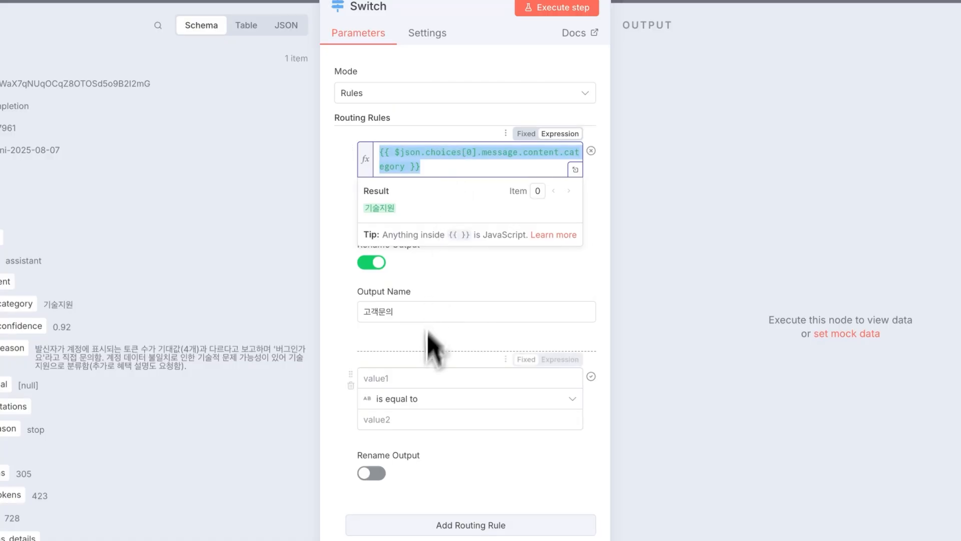
click(420, 377)
key(ctrl+v)
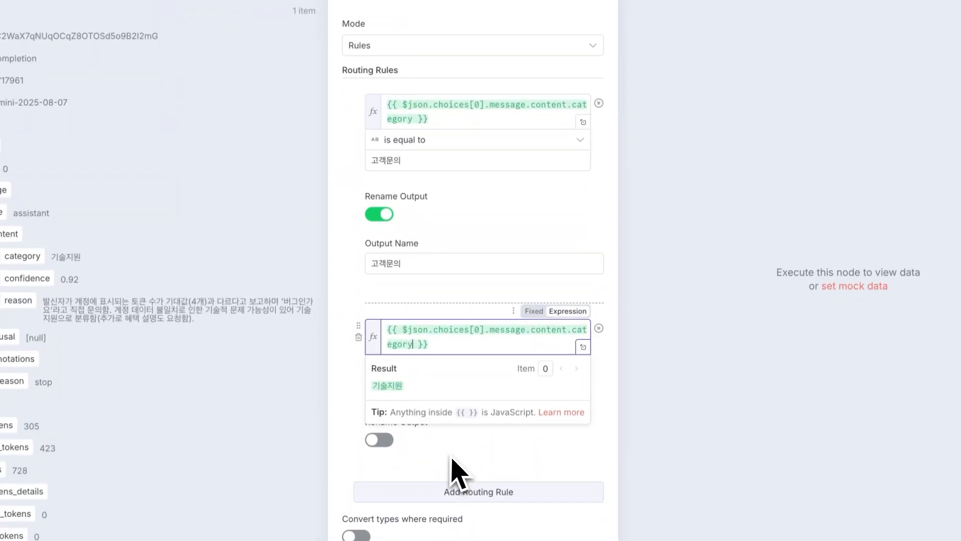
click(446, 391)
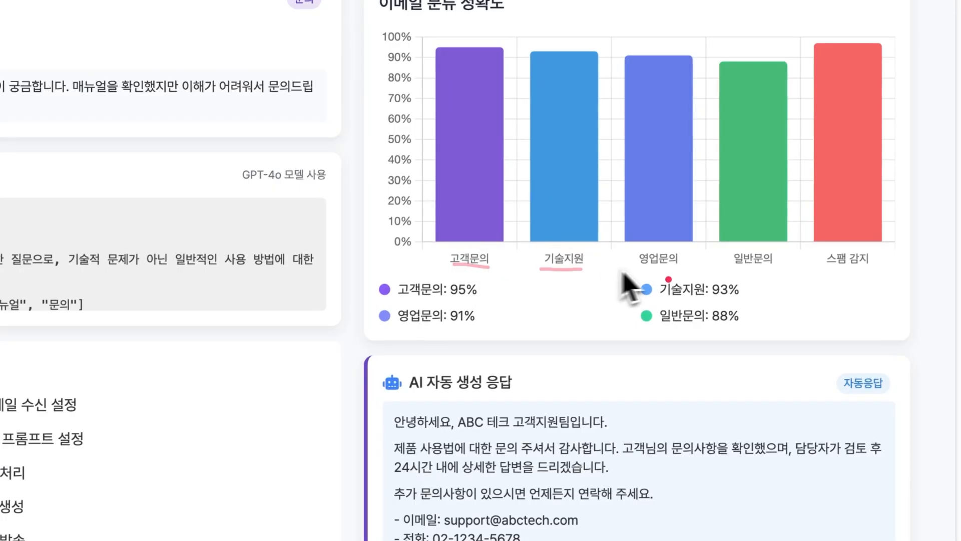
Underline the 영업문의 and 스팸 감지 chart labels, then edit the second rule's output name.
drag(653, 264, 670, 265)
drag(829, 271, 859, 273)
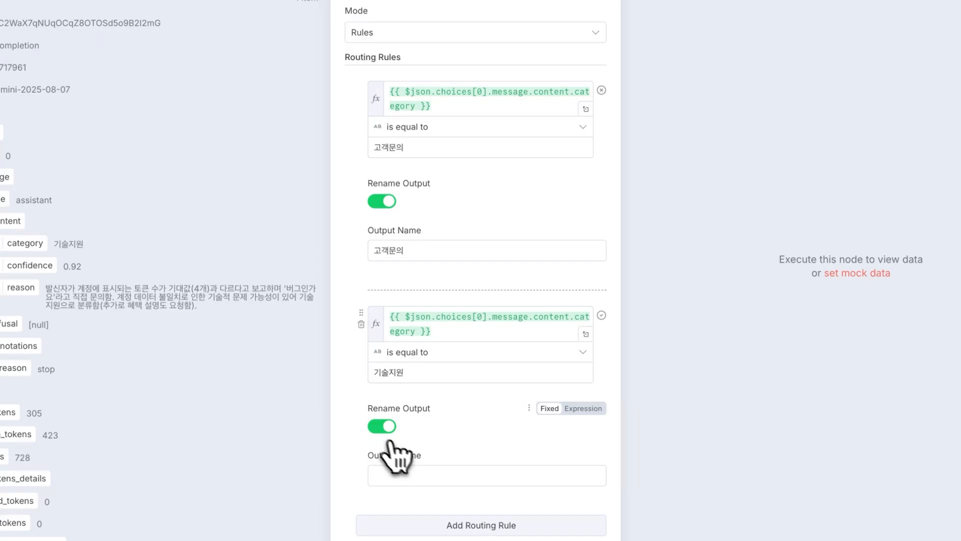
scroll(387, 430, down, 1)
click(403, 450)
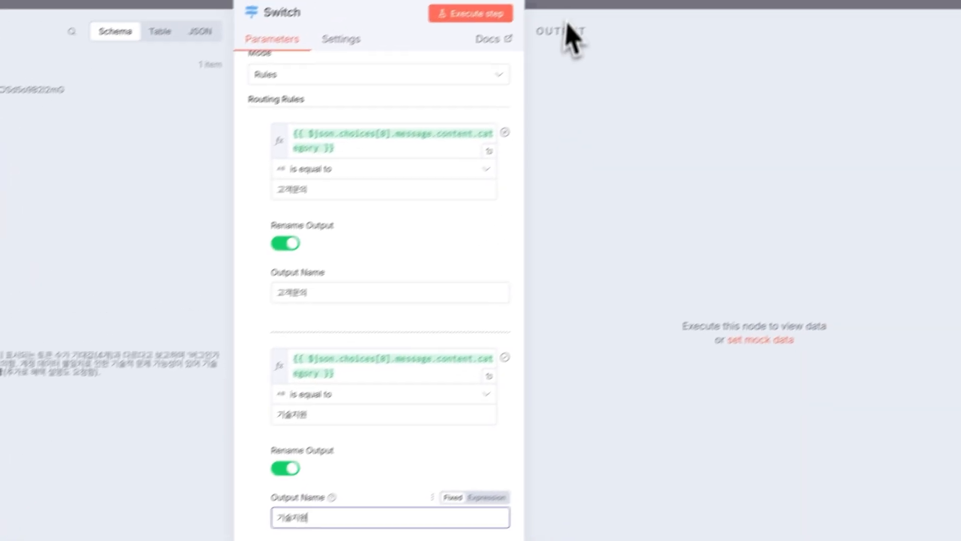
Add a rule comparing the category expression to 영업문의, with output renaming on.
click(557, 23)
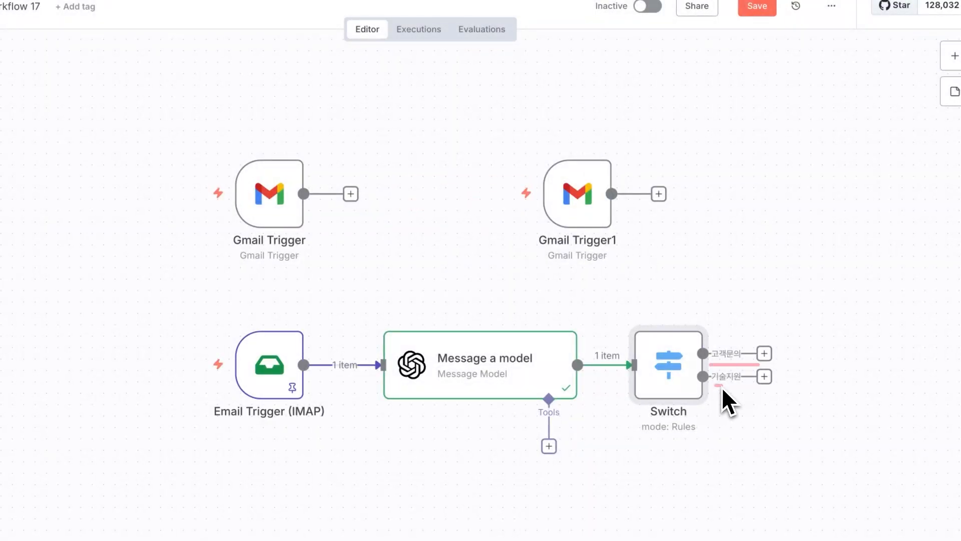
double_click(677, 353)
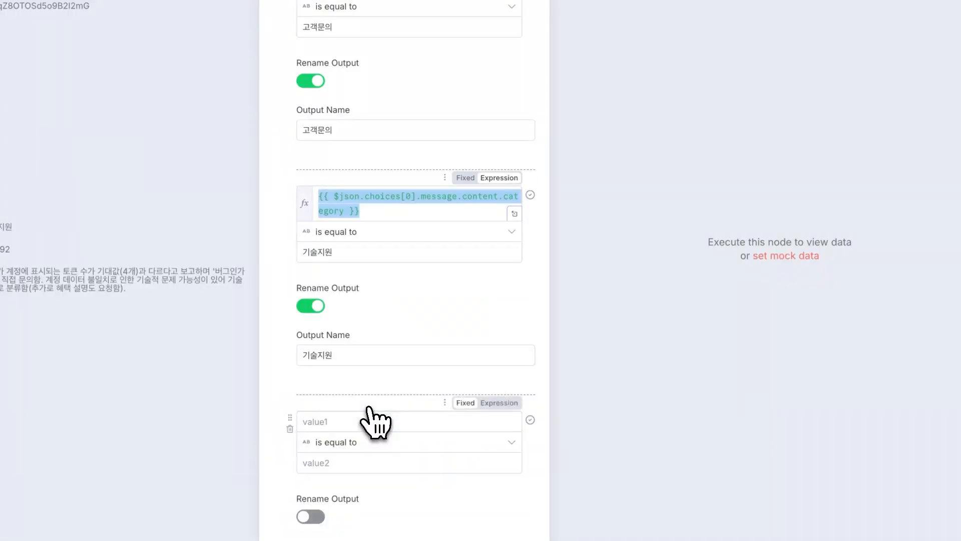
scroll(369, 408, down, 3)
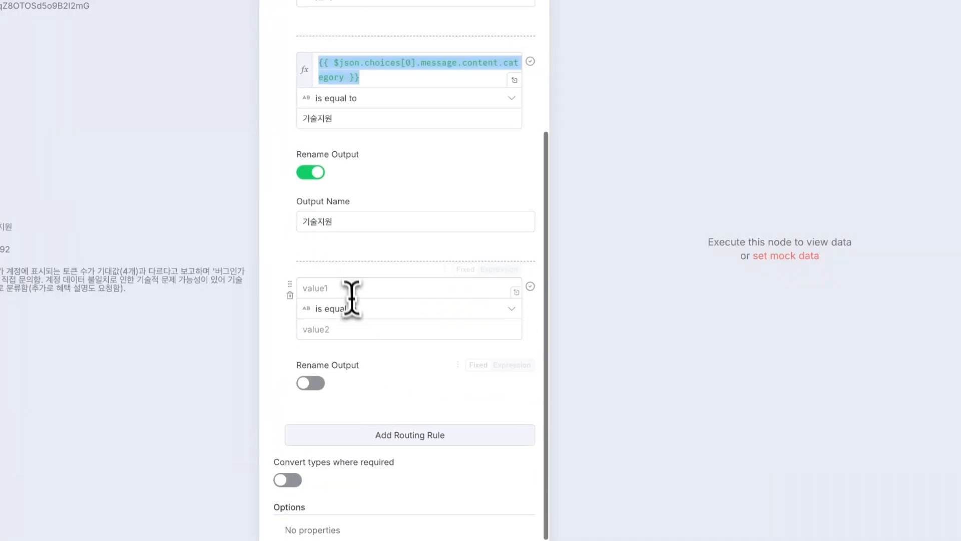
click(351, 289)
key(super+v)
click(402, 303)
text(영업문의)
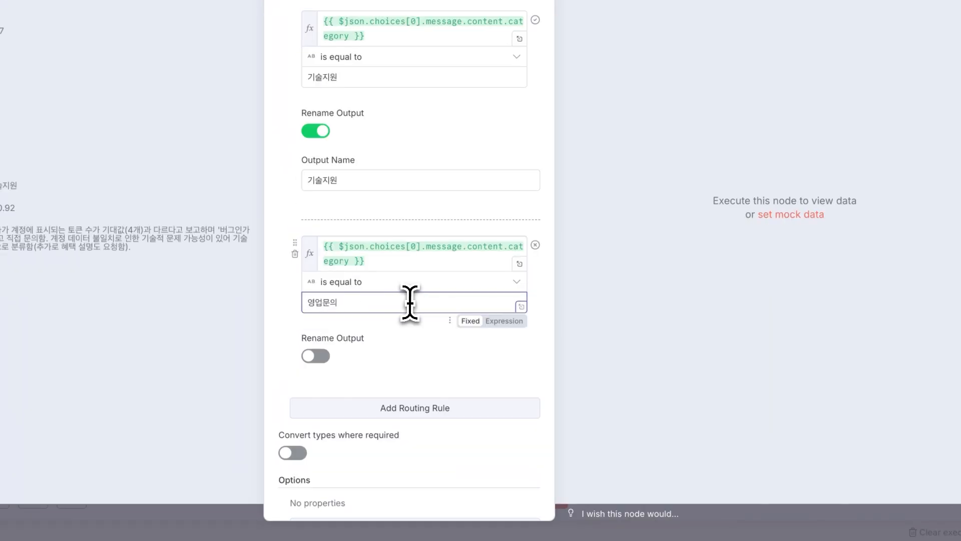
click(320, 356)
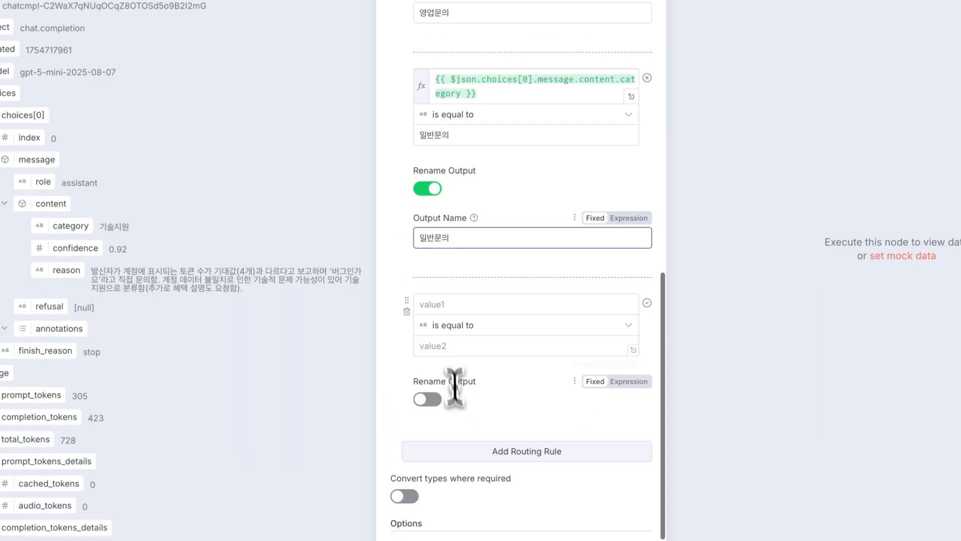
Copy the category expression from the 일반문의 rule into the next new rule's first value.
click(485, 93)
key(super+a)
key(super+c)
click(487, 304)
key(super+v)
click(486, 405)
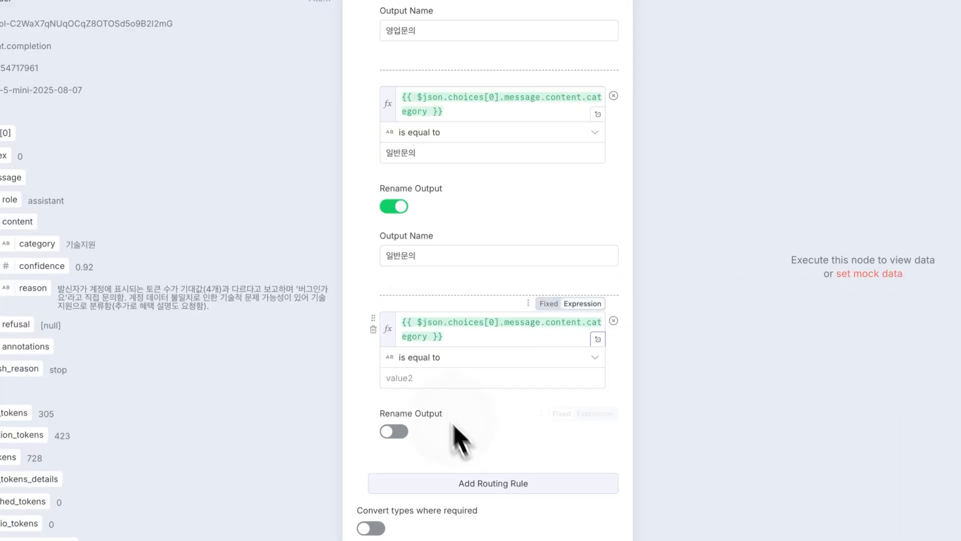
Finish the 스팸 rule with its output renamed 스팸, then close the Switch and reposition it.
click(425, 378)
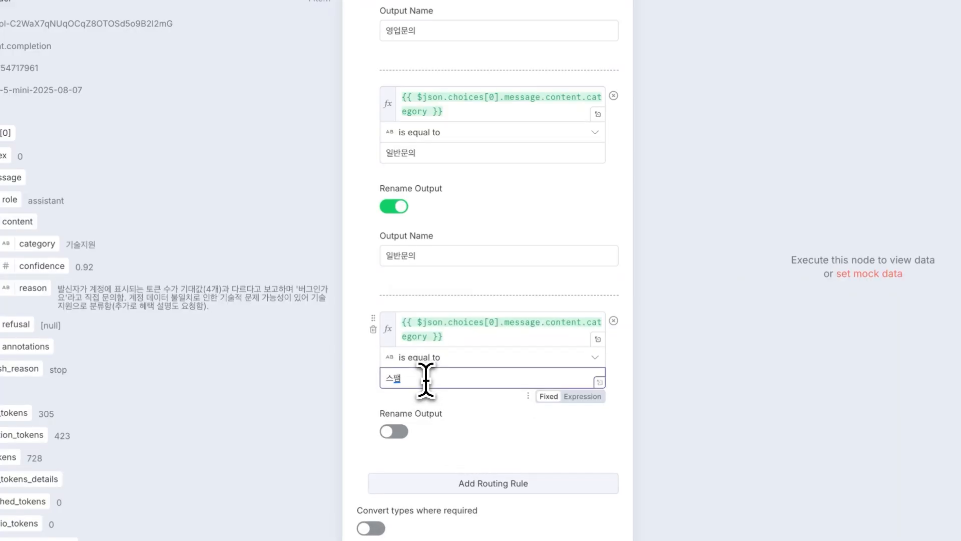
click(394, 431)
click(429, 478)
text(스팸)
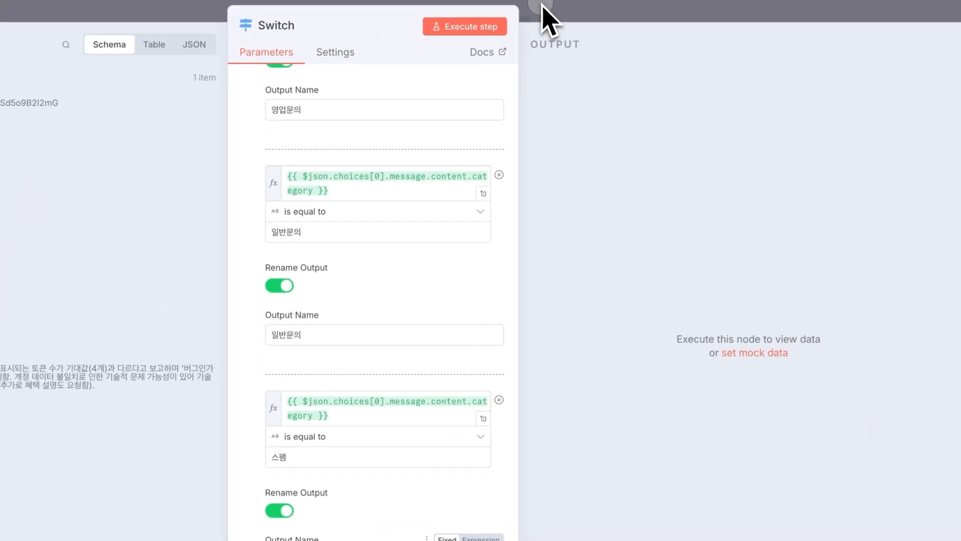
click(542, 6)
drag(678, 366, 678, 344)
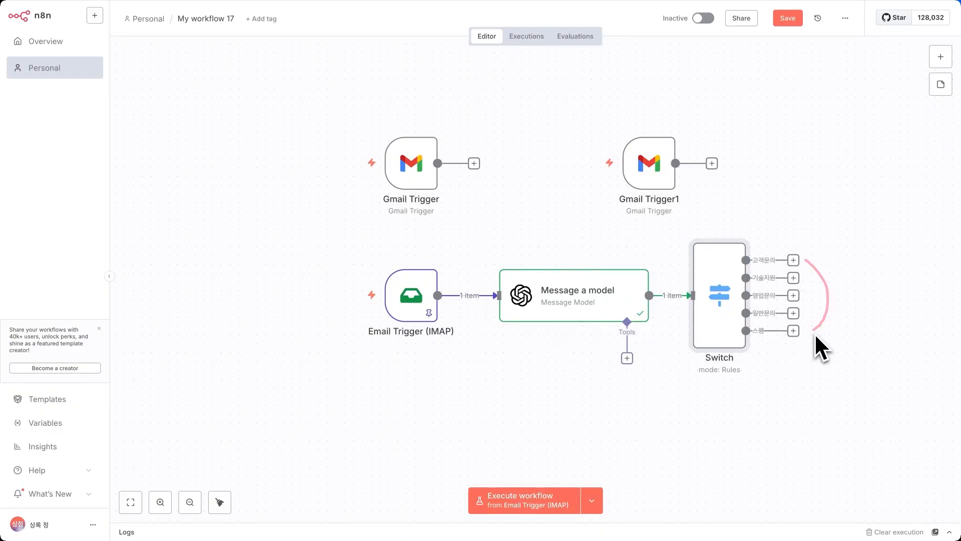
Run the Switch node and confirm its 1 item leaves through the 기술지원 output.
click(696, 229)
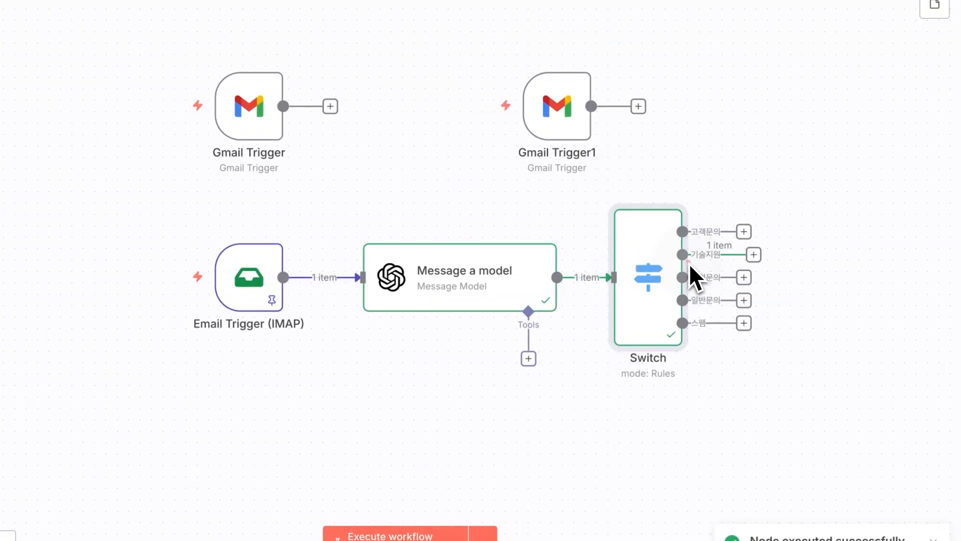
mouse_move(720, 267)
mouse_down()
mouse_move(829, 262)
mouse_move(804, 278)
mouse_up()
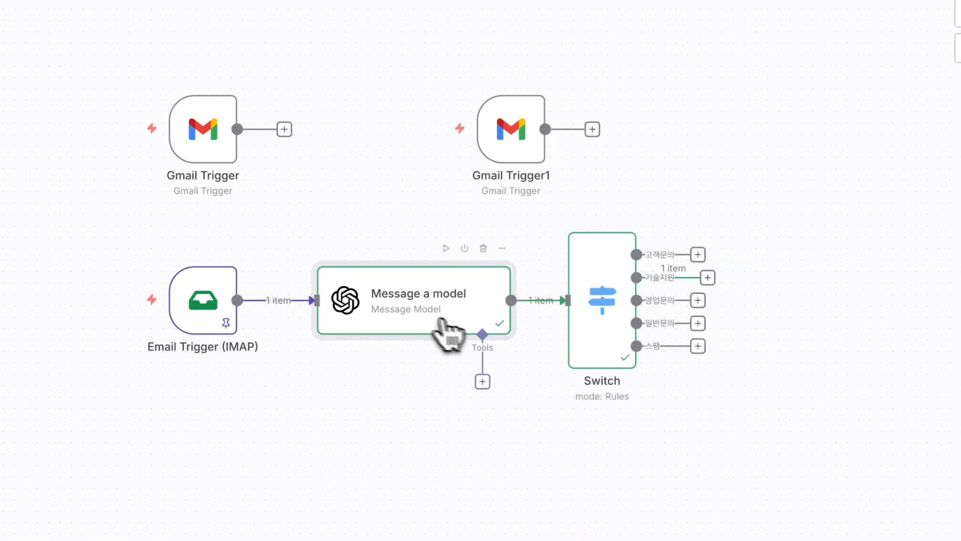
Duplicate Message a model as Message a model1 and connect it to the 기술지원 output.
key(super+d)
drag(527, 344, 831, 265)
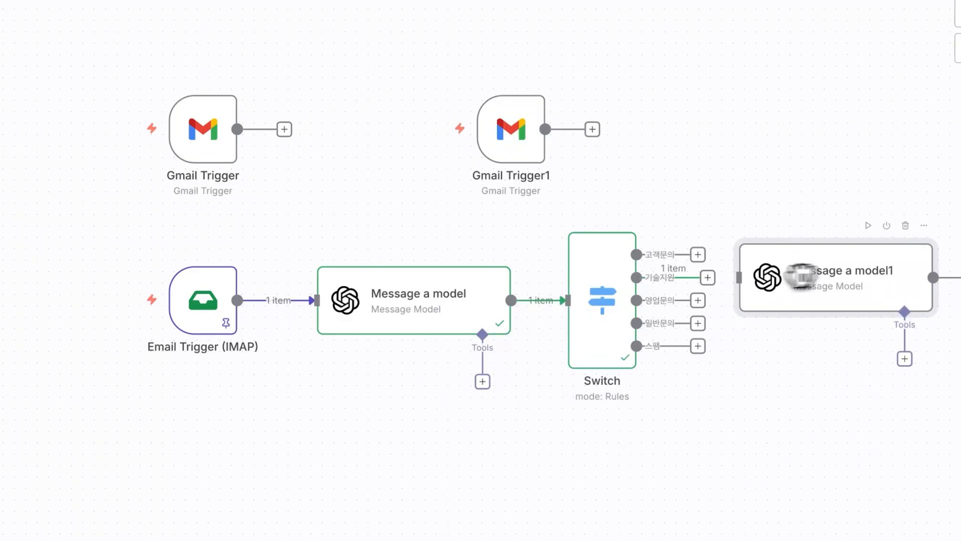
drag(708, 277, 741, 278)
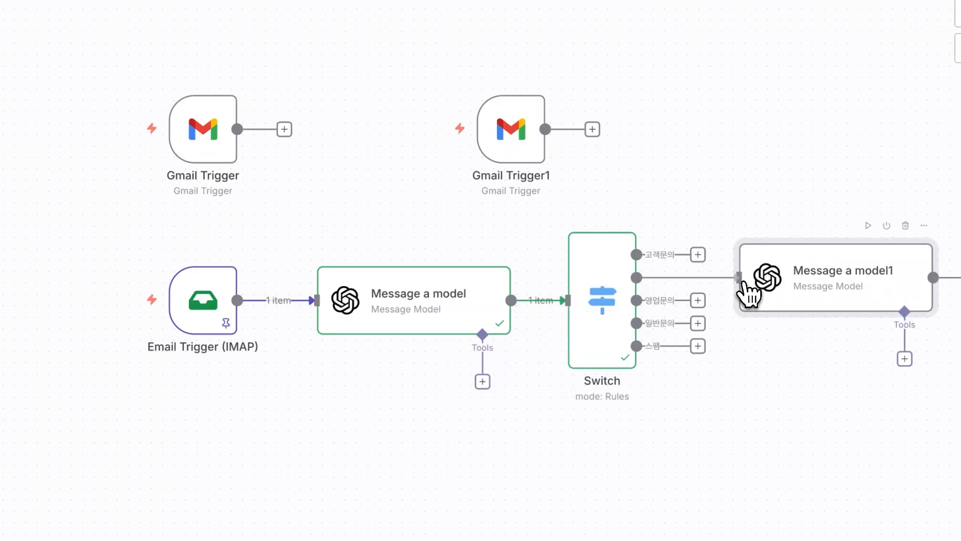
double_click(841, 288)
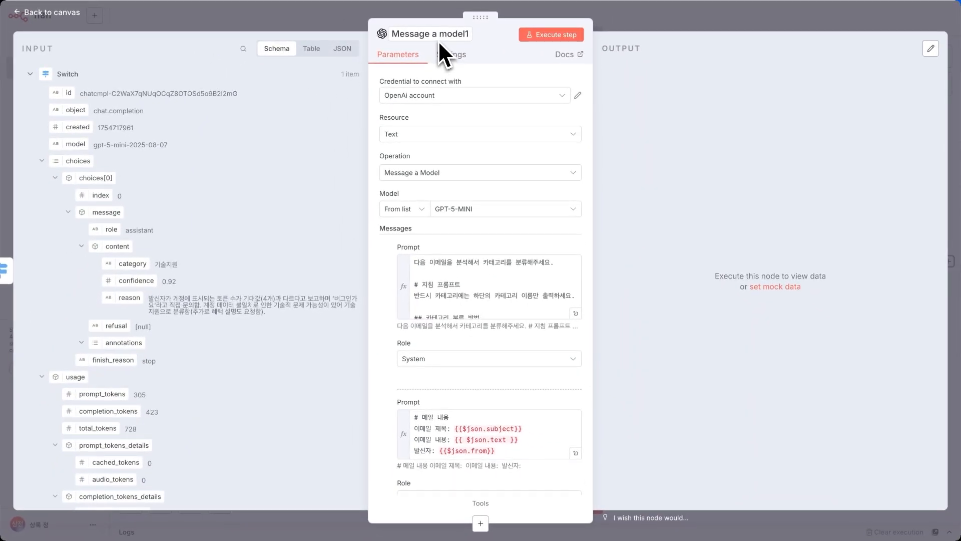
Add a '# 지침' heading below the first line of the first prompt.
click(489, 264)
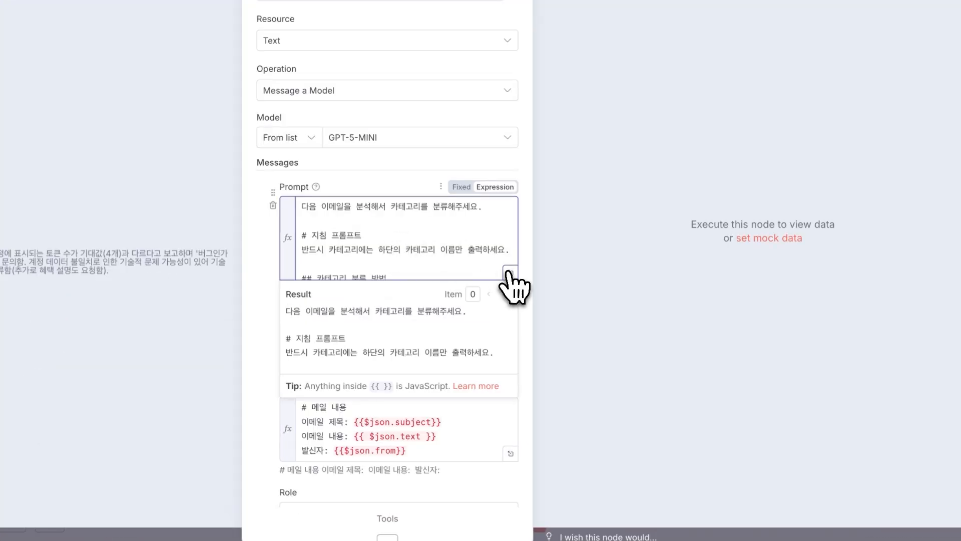
click(510, 273)
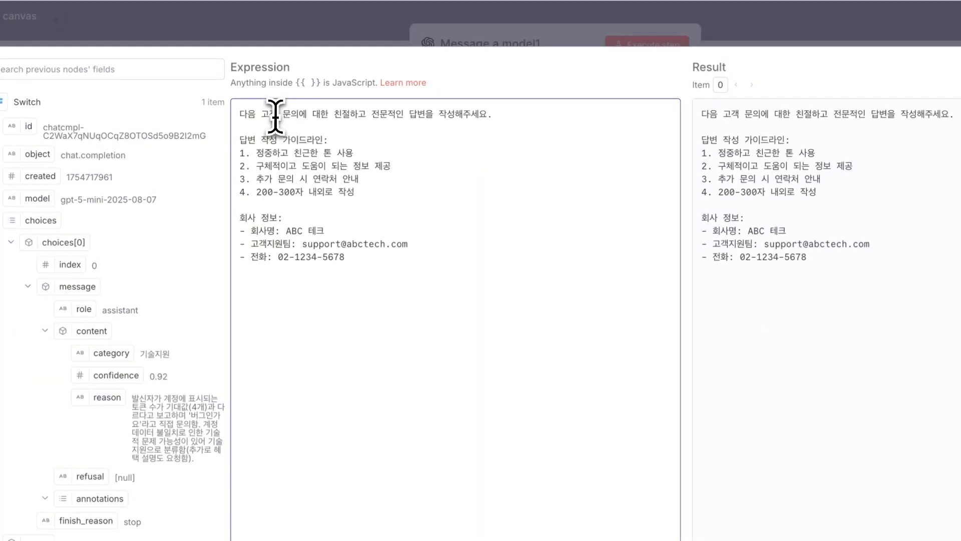
drag(275, 115, 369, 114)
click(381, 116)
key(Return)
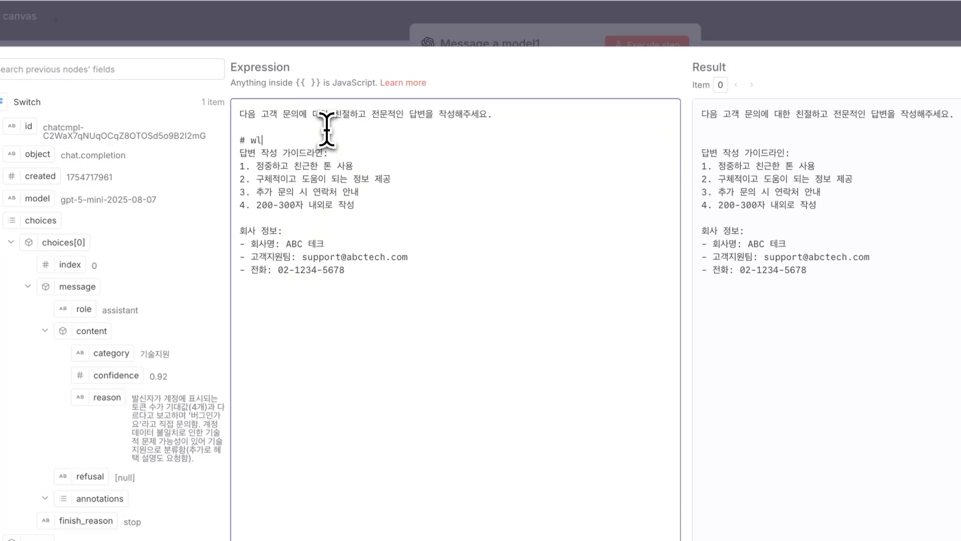
text(# wlcl)
key(BackSpace)
key(BackSpace)
key(BackSpace)
key(BackSpace)
text(지침)
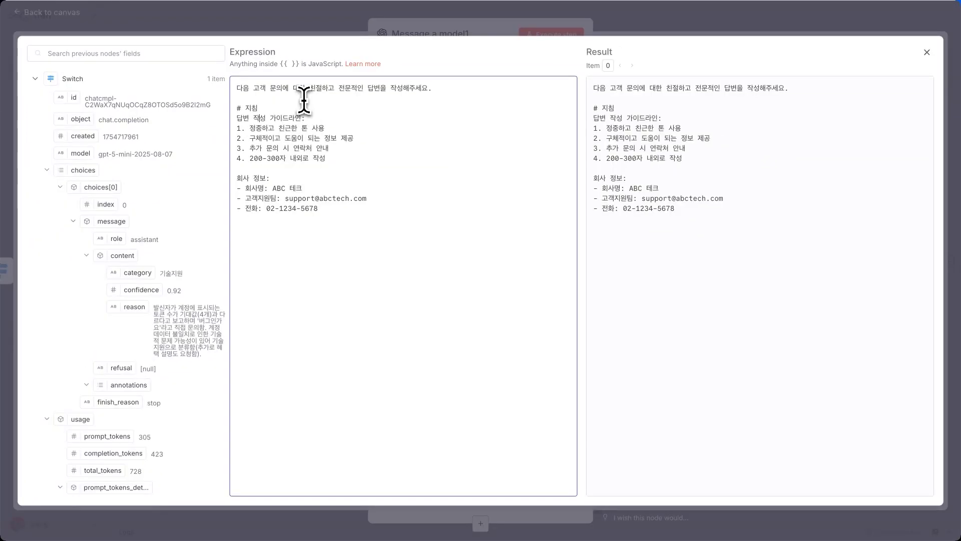
key(Down)
key(Down)
key(Down)
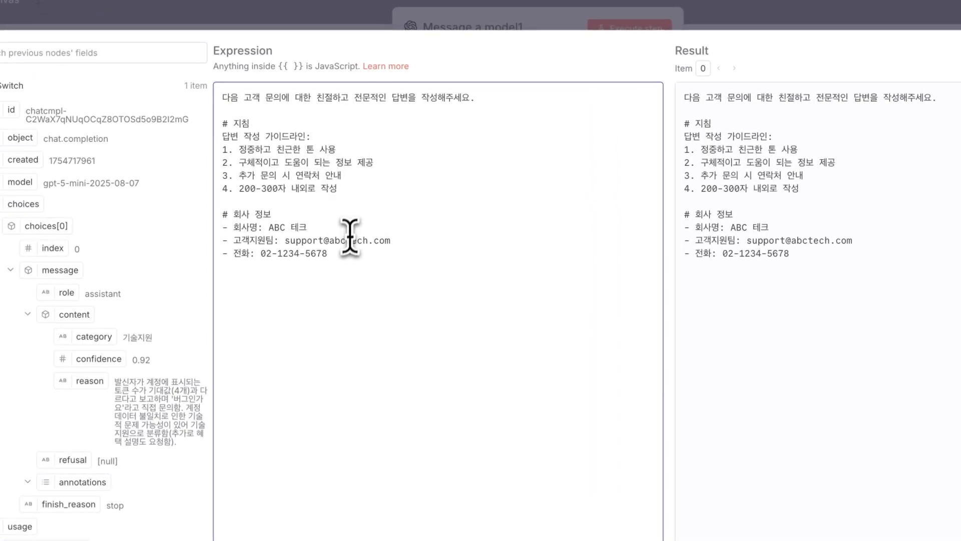
click(343, 20)
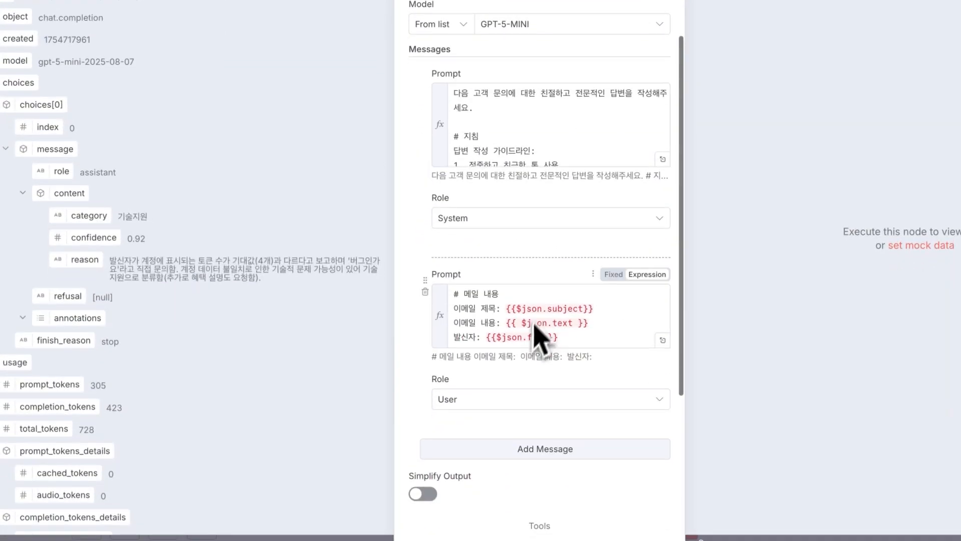
Replace the second prompt's subject expression with the Email Trigger (IMAP) subject field.
click(579, 336)
scroll(596, 347, down, 1)
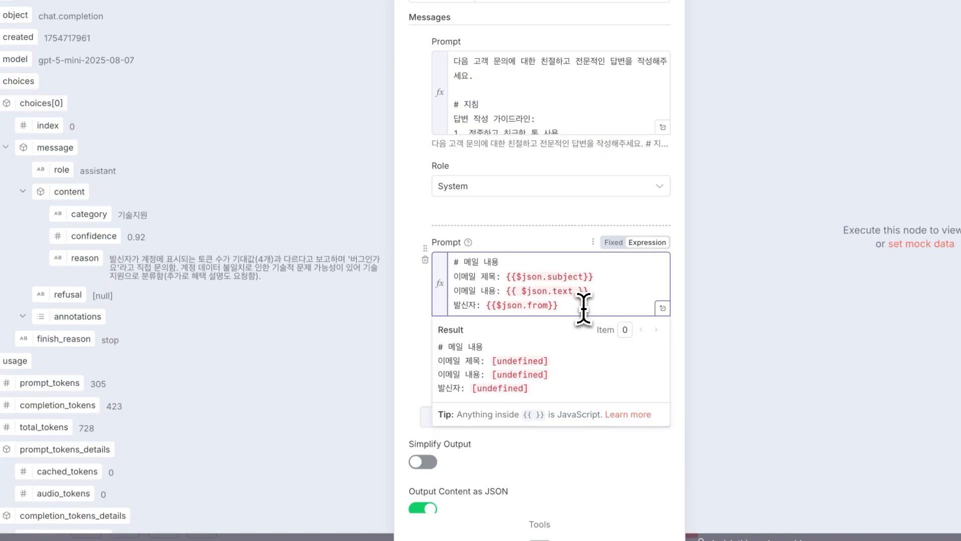
drag(581, 307, 448, 282)
click(631, 300)
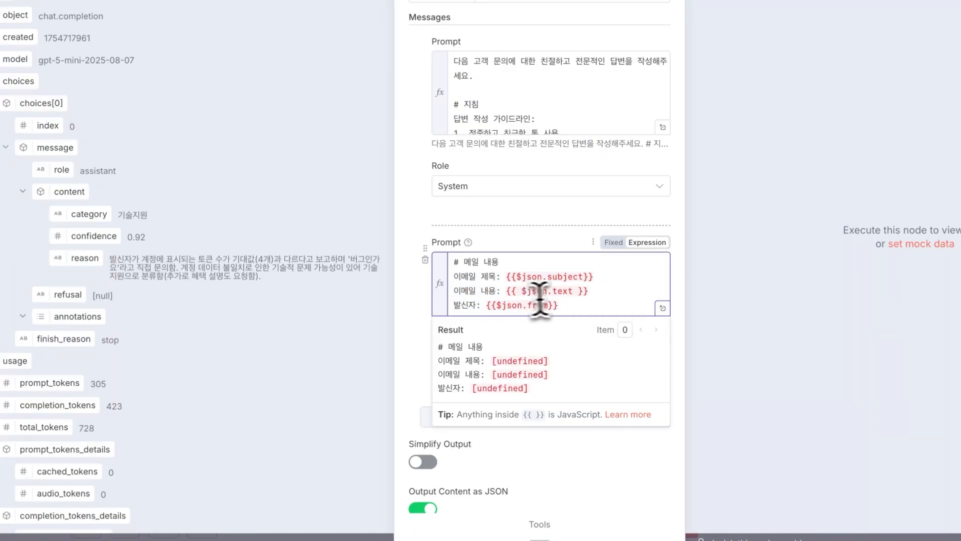
scroll(235, 365, down, 5)
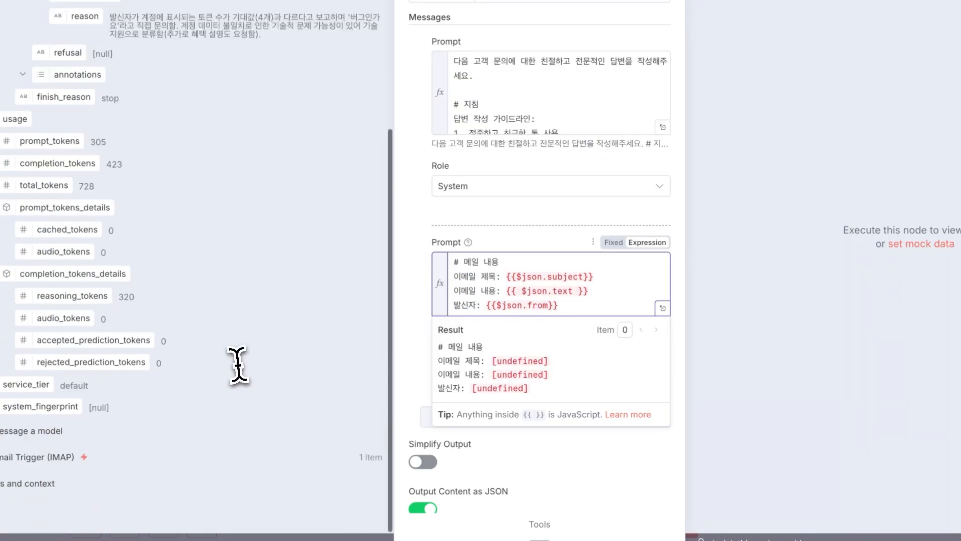
click(50, 461)
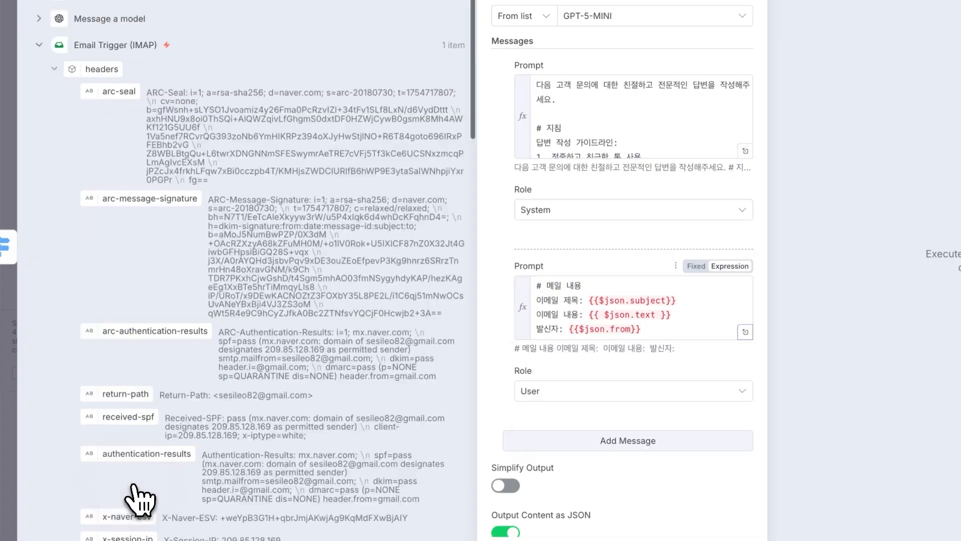
scroll(255, 468, down, 20)
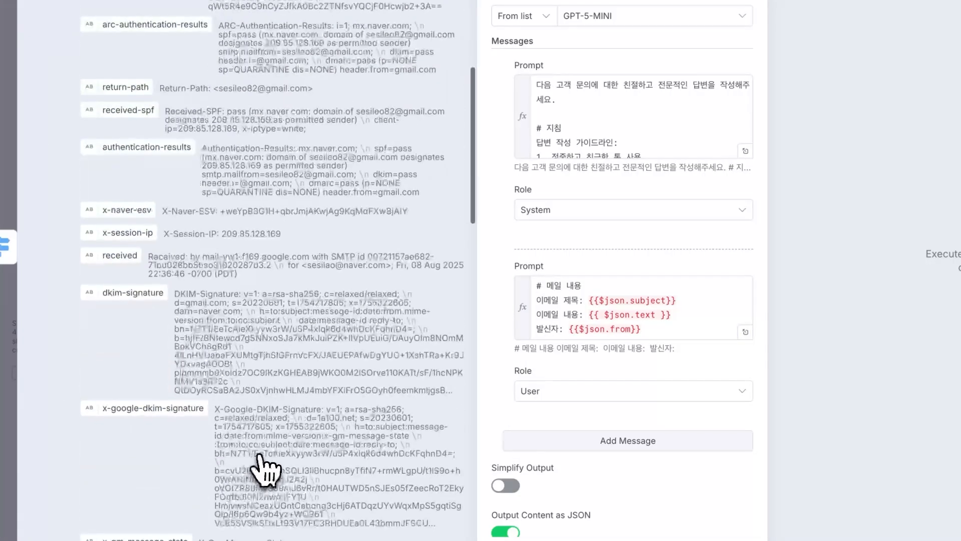
scroll(241, 401, up, 1)
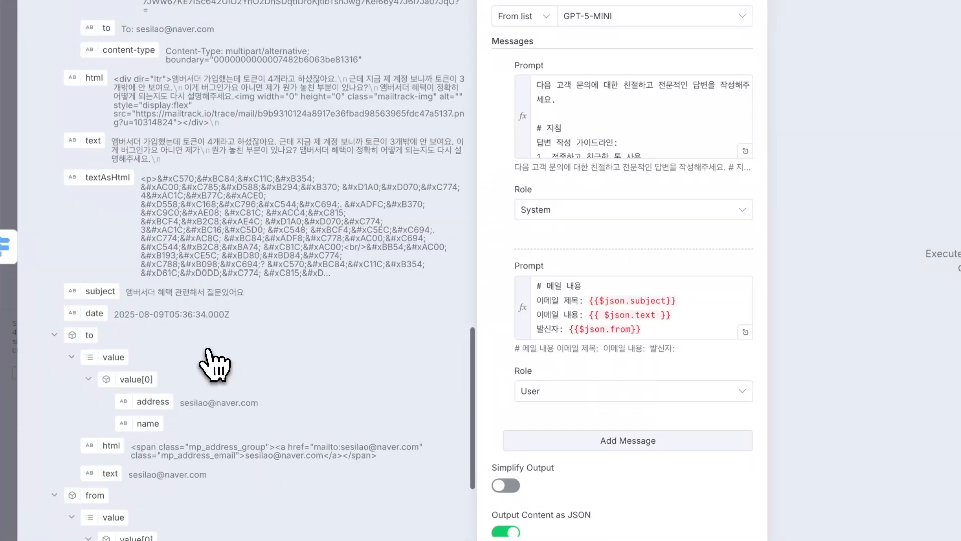
drag(100, 291, 710, 292)
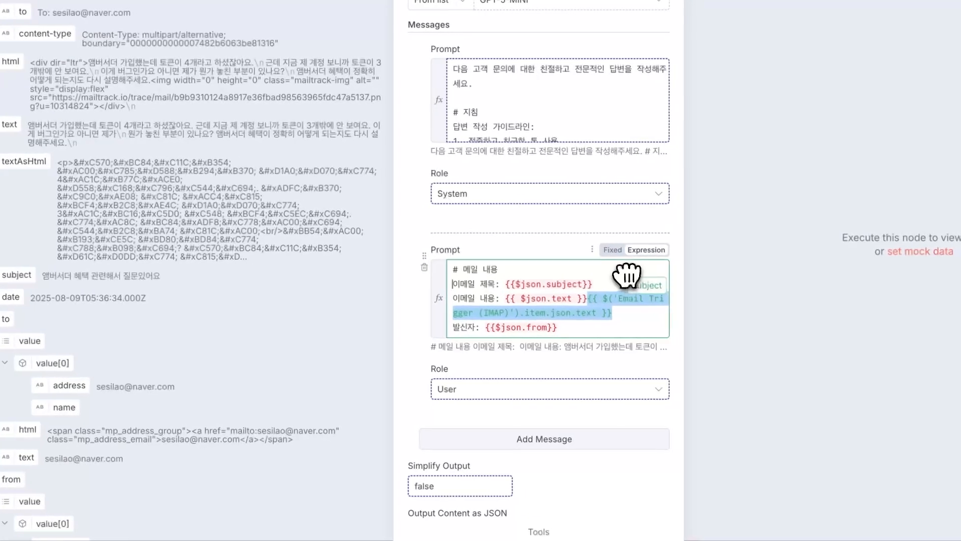
drag(626, 275, 503, 284)
key(BackSpace)
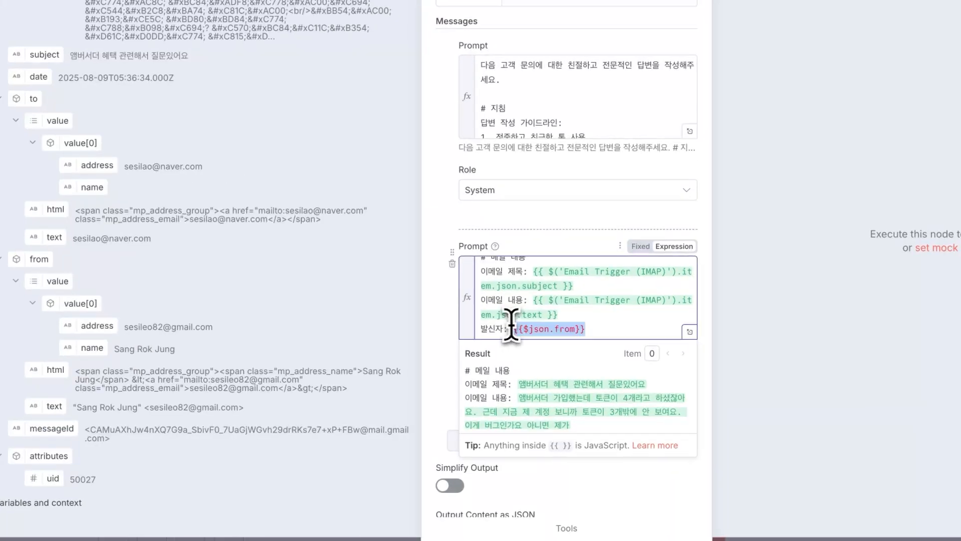
Insert the Email Trigger sender name field after 발신자: in the prompt.
key(BackSpace)
drag(116, 342, 598, 332)
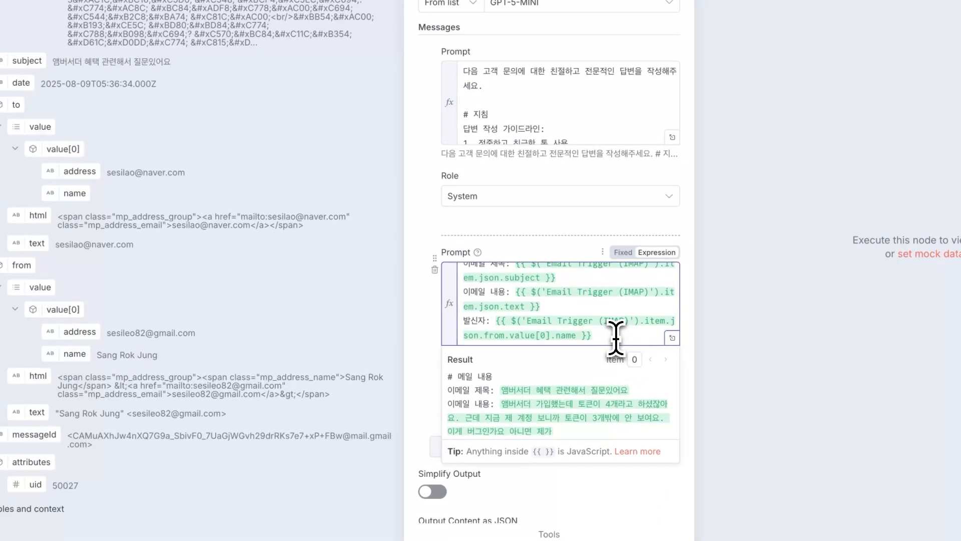
drag(79, 331, 603, 340)
drag(532, 408, 528, 410)
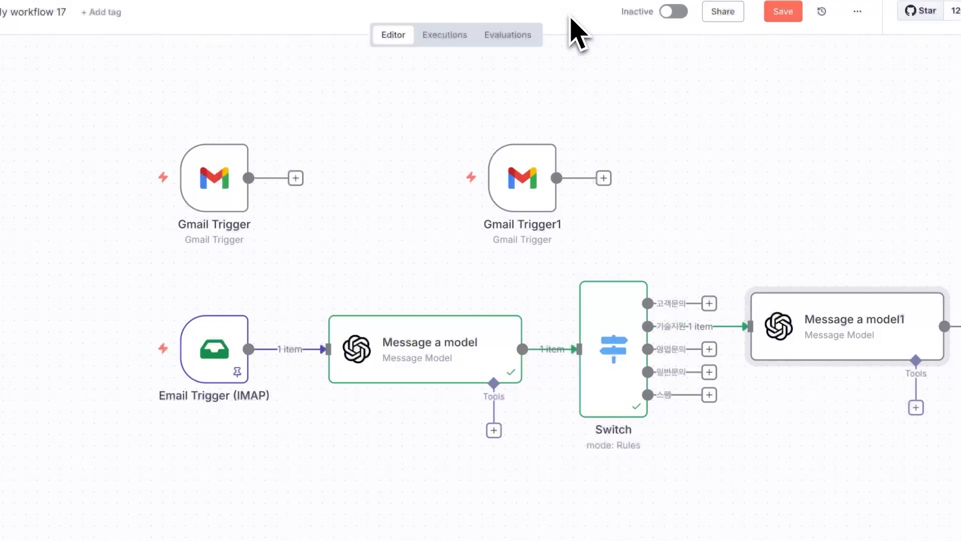
click(408, 346)
Pin Message a model's output and run Message a model1.
key(p)
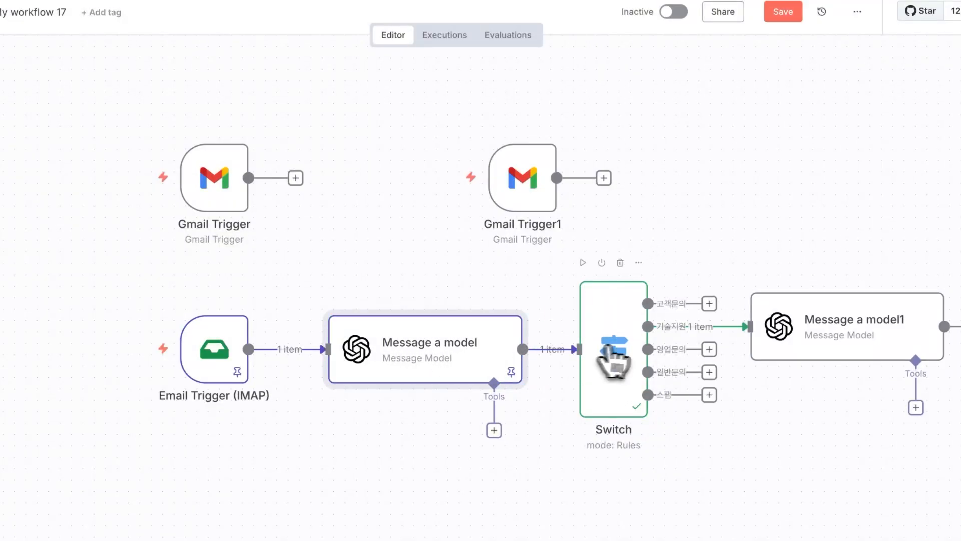
click(628, 345)
click(834, 221)
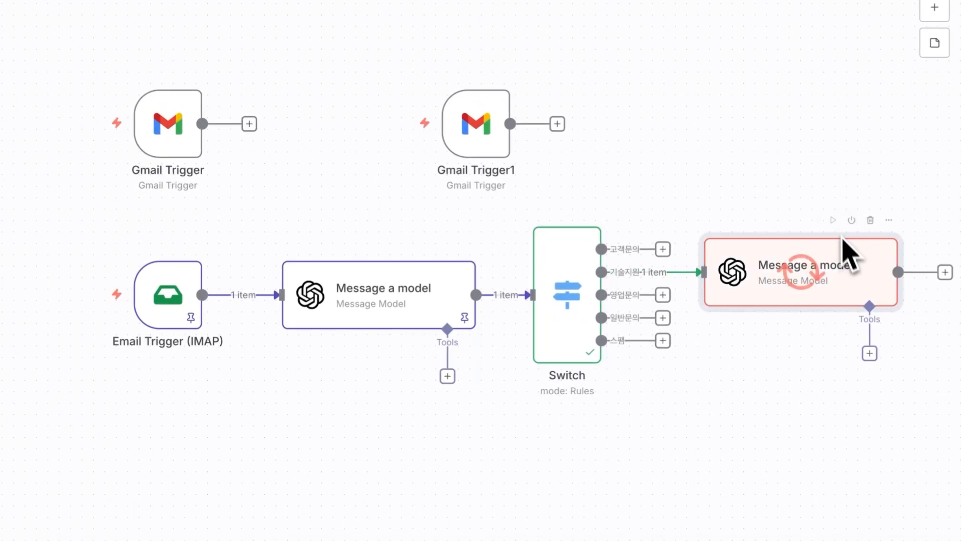
Review the customer reply generated in Message a model1's output.
double_click(800, 288)
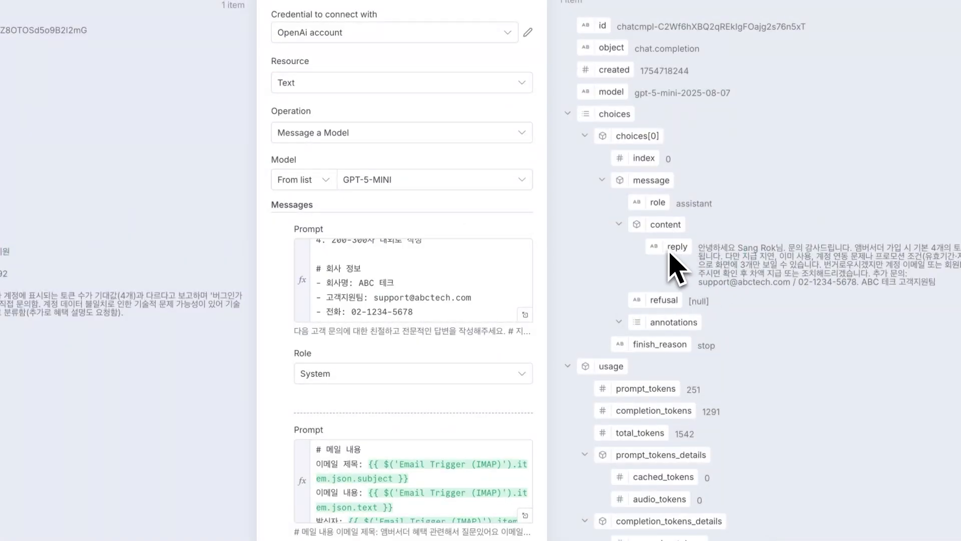
drag(684, 246, 713, 247)
drag(783, 252, 896, 249)
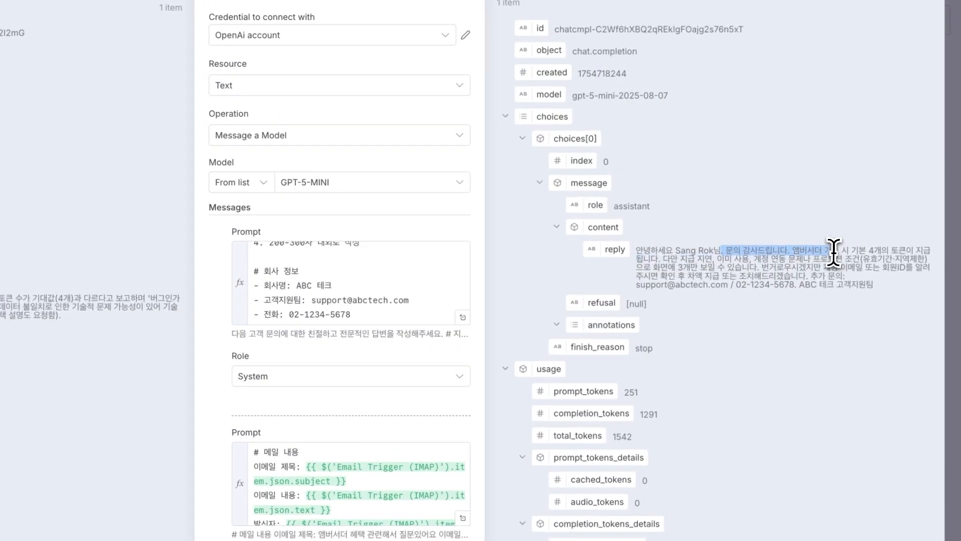
click(956, 251)
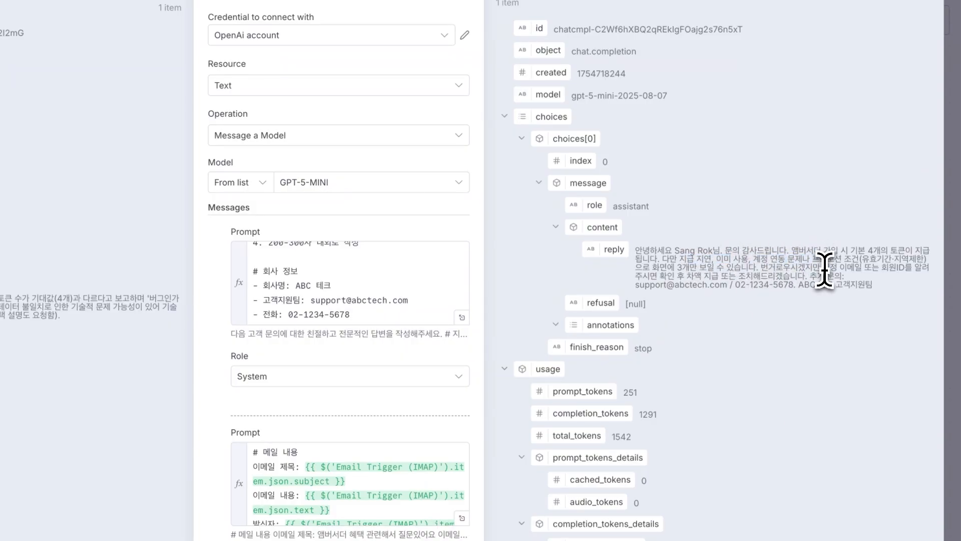
drag(840, 269, 841, 276)
click(843, 280)
drag(874, 287, 641, 250)
click(641, 252)
click(462, 317)
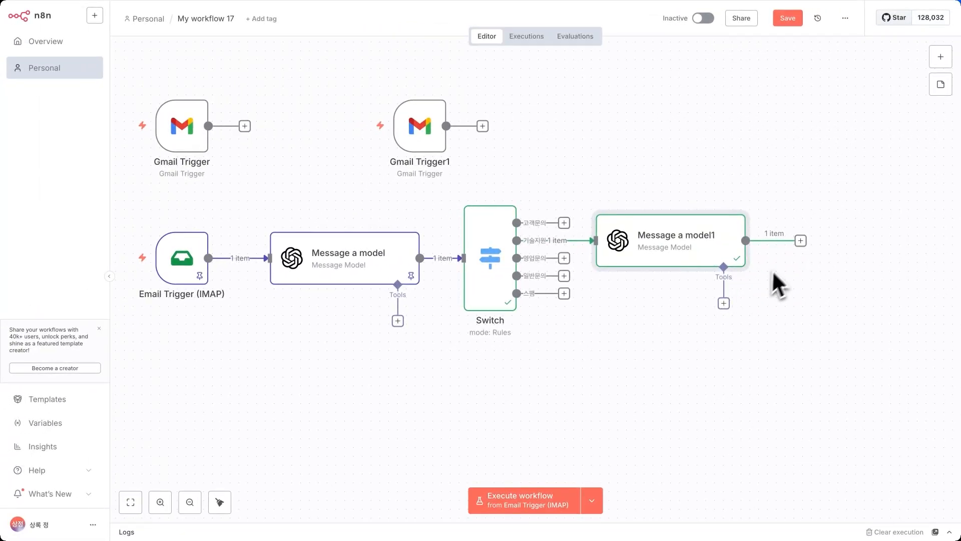
Pin Message a model1's output and add a Send Email 'Send an Email' node after it.
key(p)
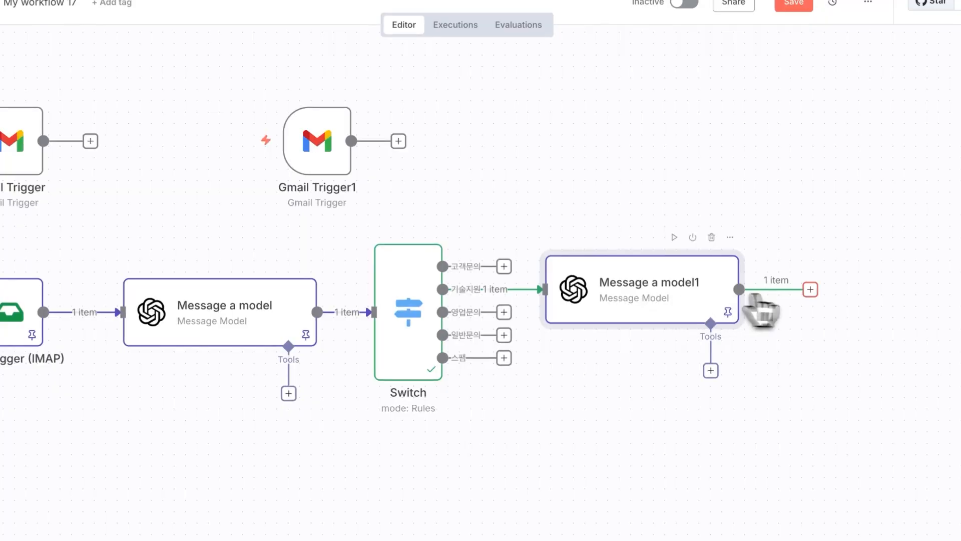
click(809, 290)
text(email)
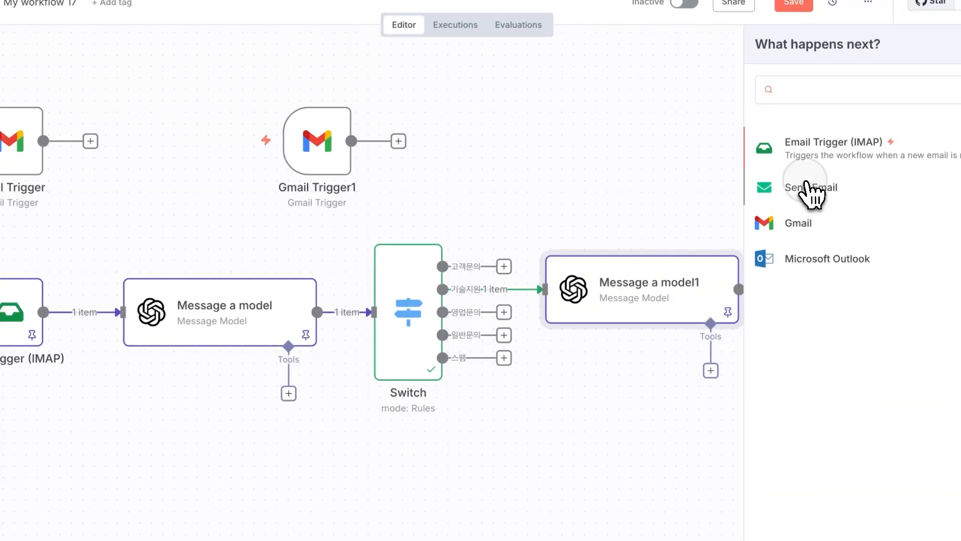
click(799, 189)
click(816, 177)
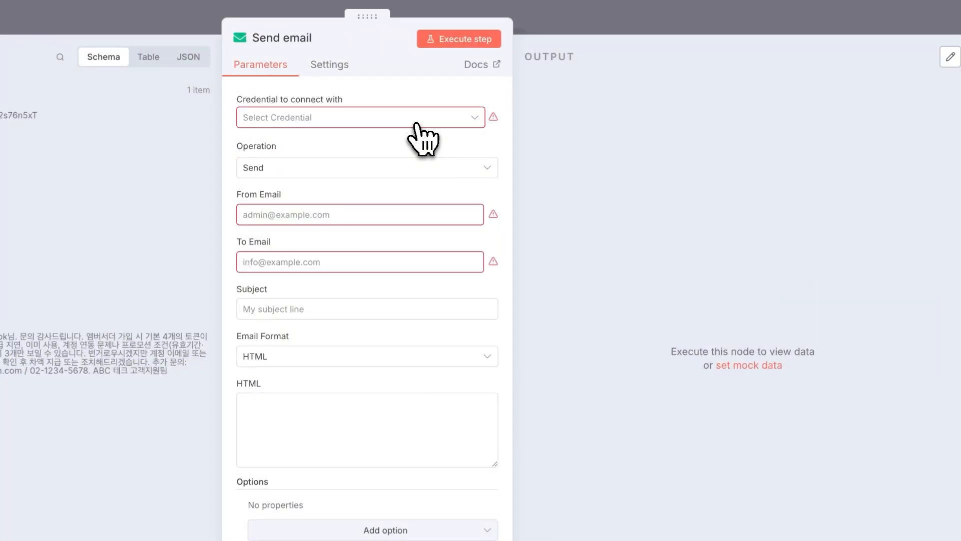
click(396, 128)
Create a new SMTP account credential and fill in the user and password.
click(331, 156)
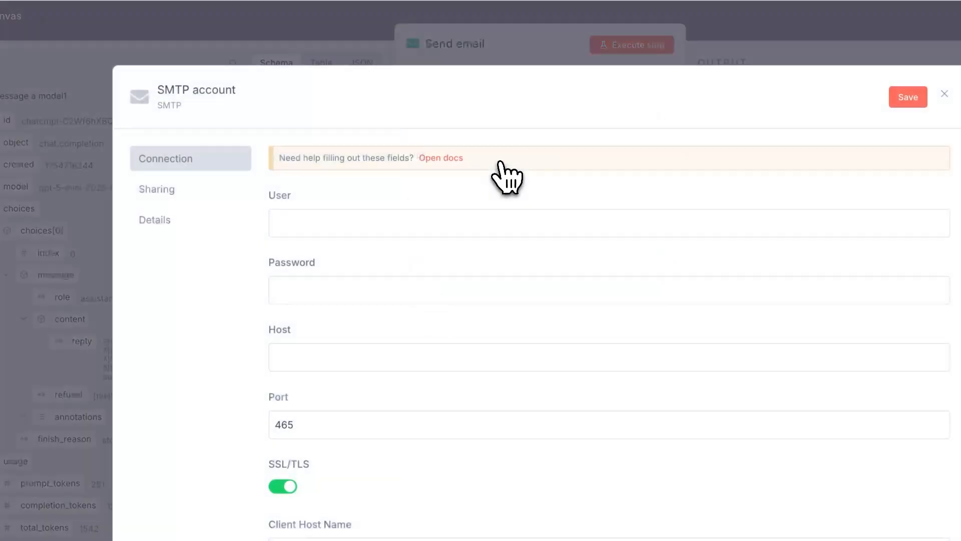
click(320, 219)
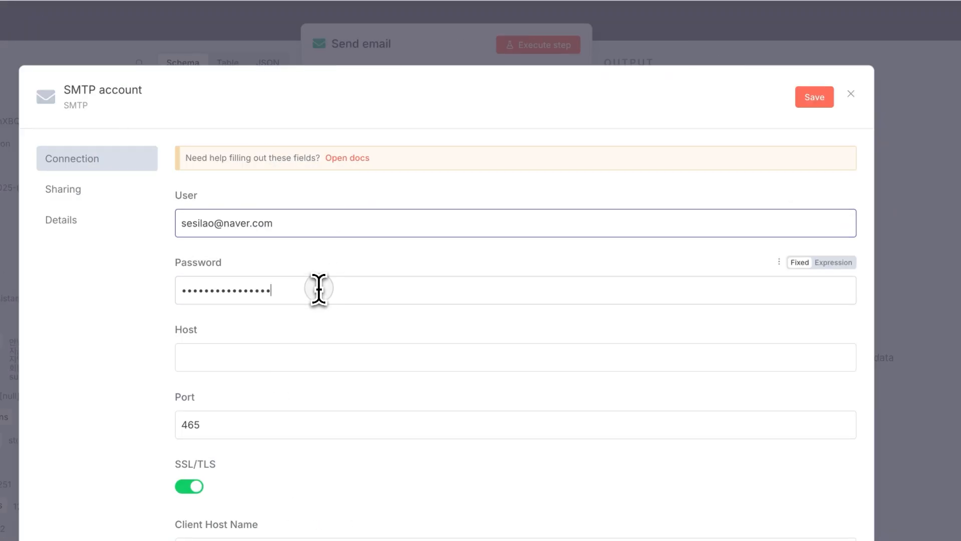
click(318, 288)
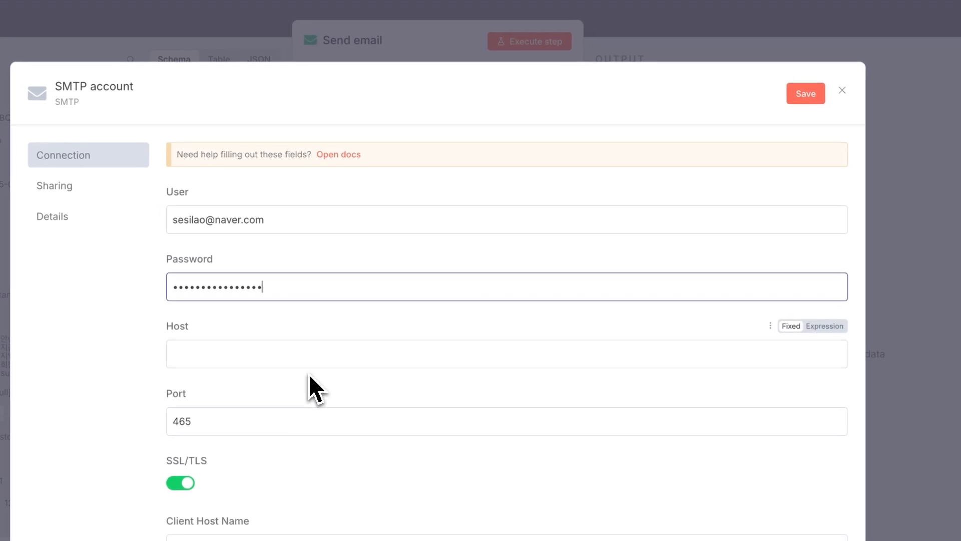
click(321, 357)
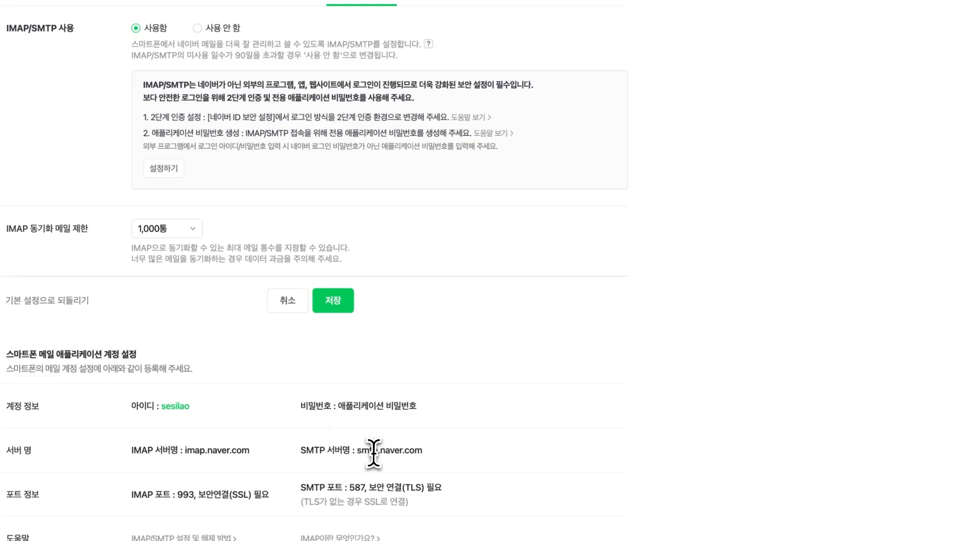
Set the SMTP credential's Host to smtp.naver.com and Port to 587, then save it.
drag(431, 462, 374, 455)
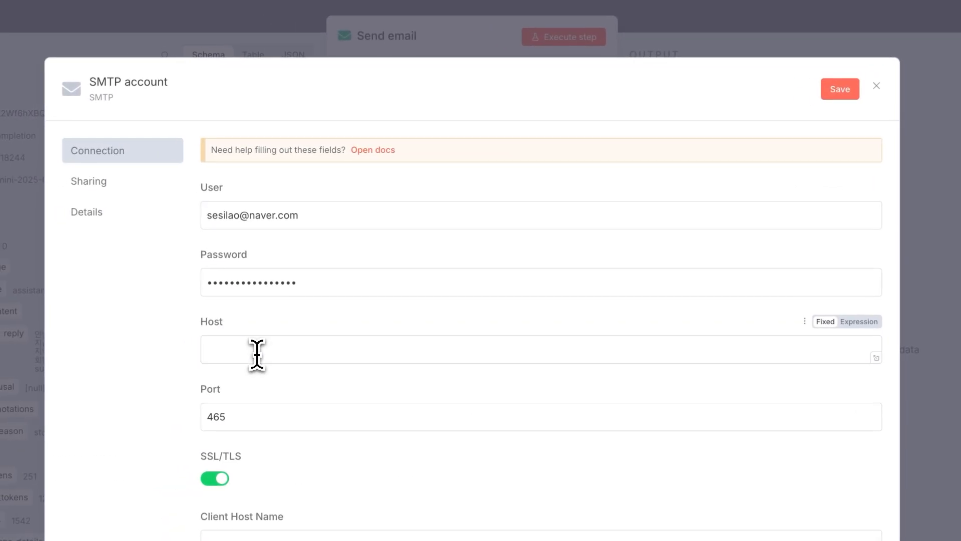
click(257, 354)
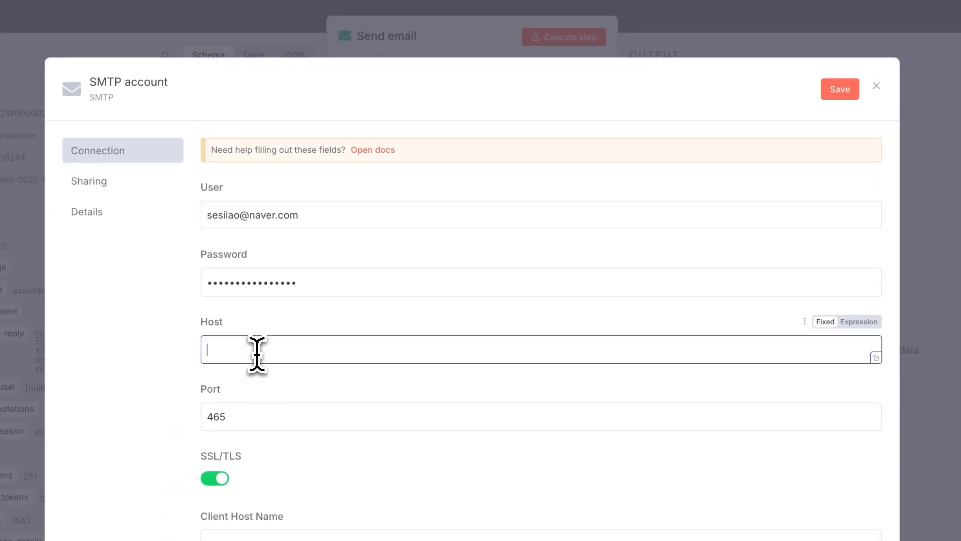
text(smtp.naver.com)
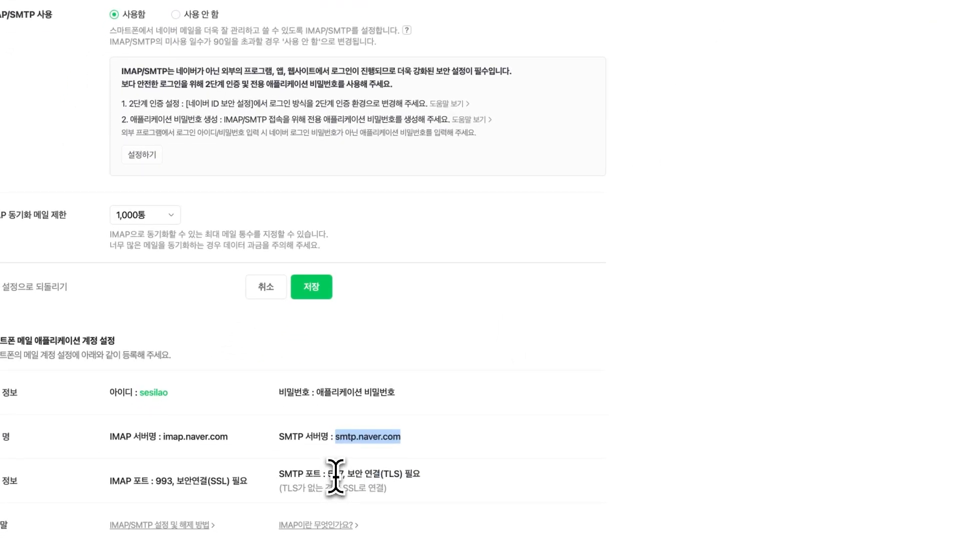
double_click(336, 473)
key(ctrl+c)
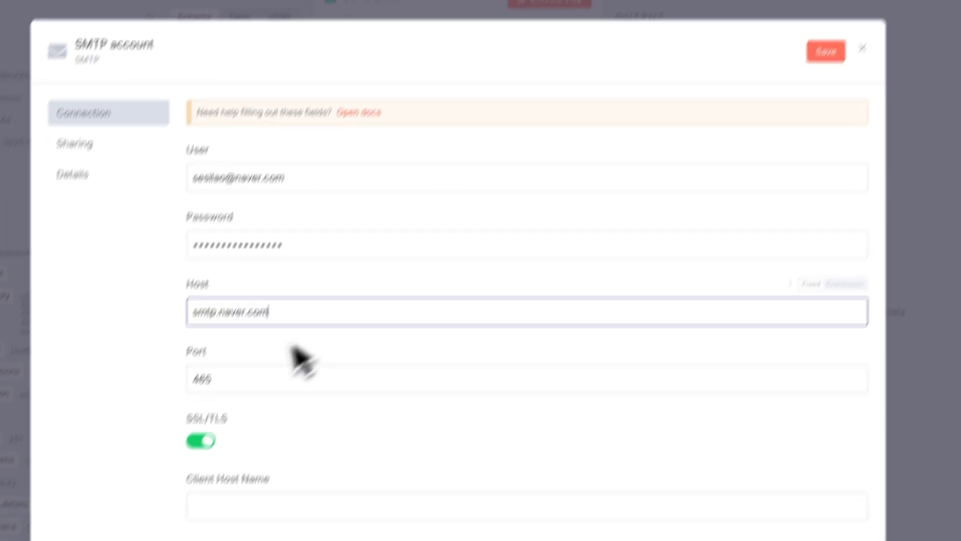
double_click(228, 334)
key(ctrl+v)
click(781, 59)
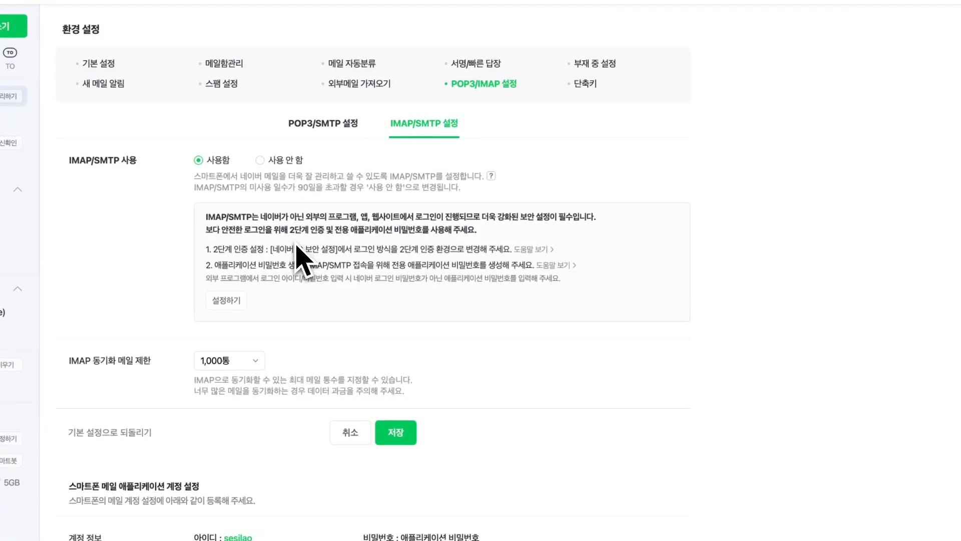
Begin Naver two-step verification setup and confirm the account password.
click(353, 287)
click(235, 302)
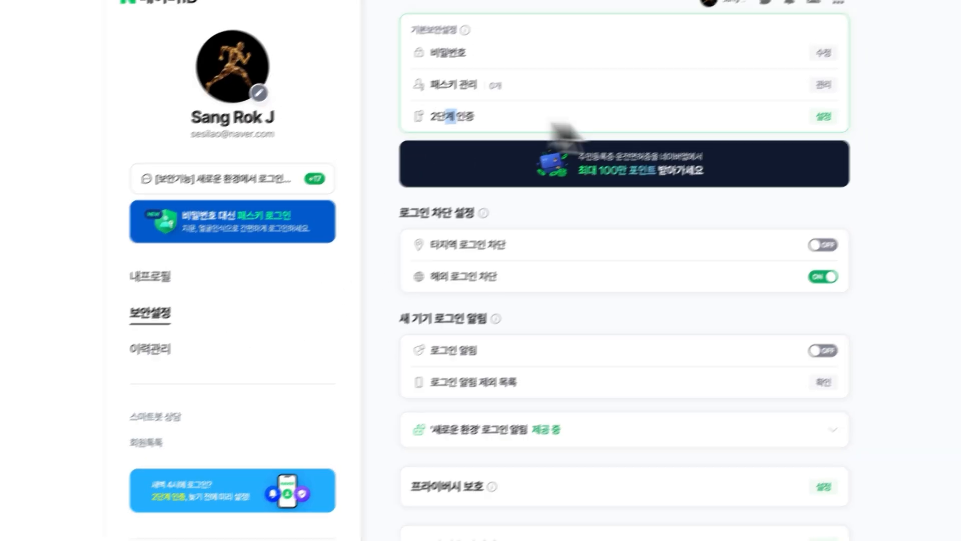
click(770, 146)
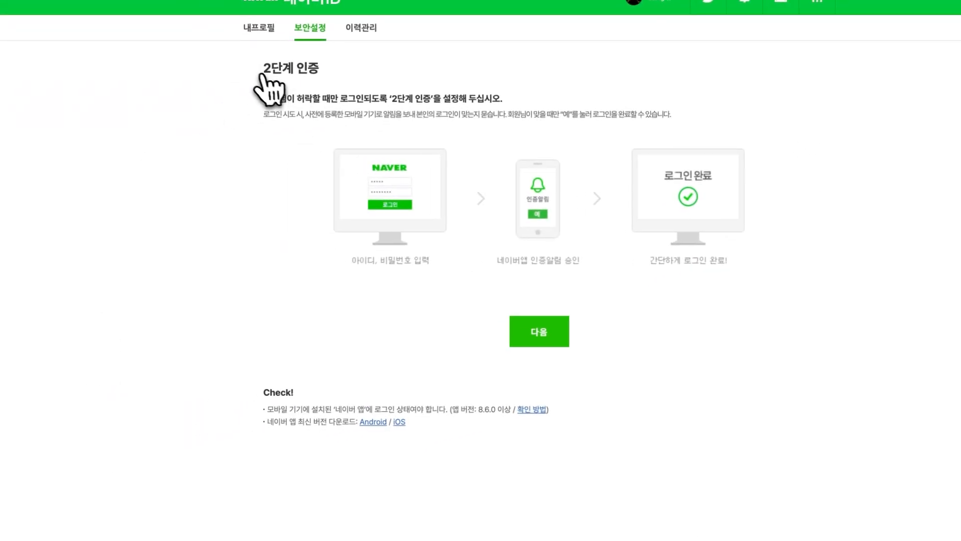
click(555, 335)
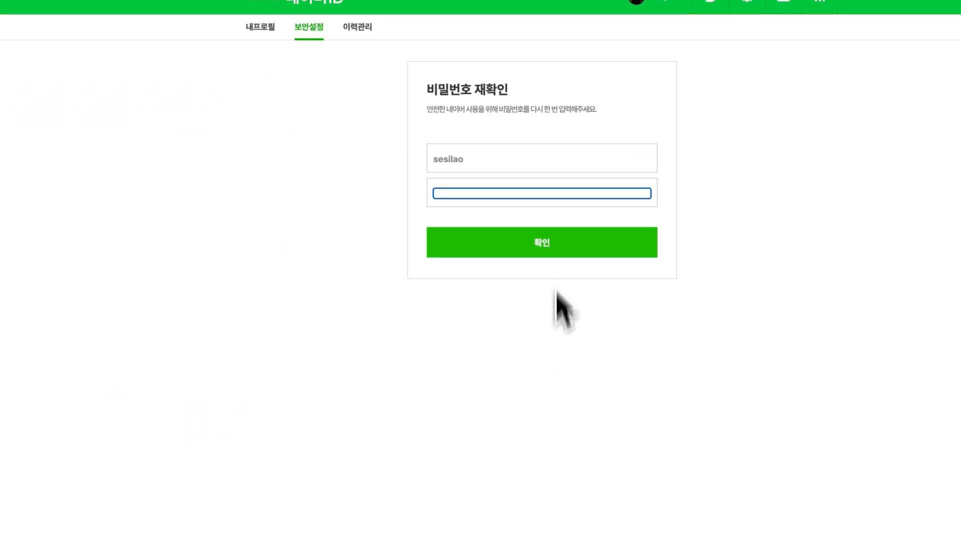
click(552, 199)
key(super+v)
click(627, 254)
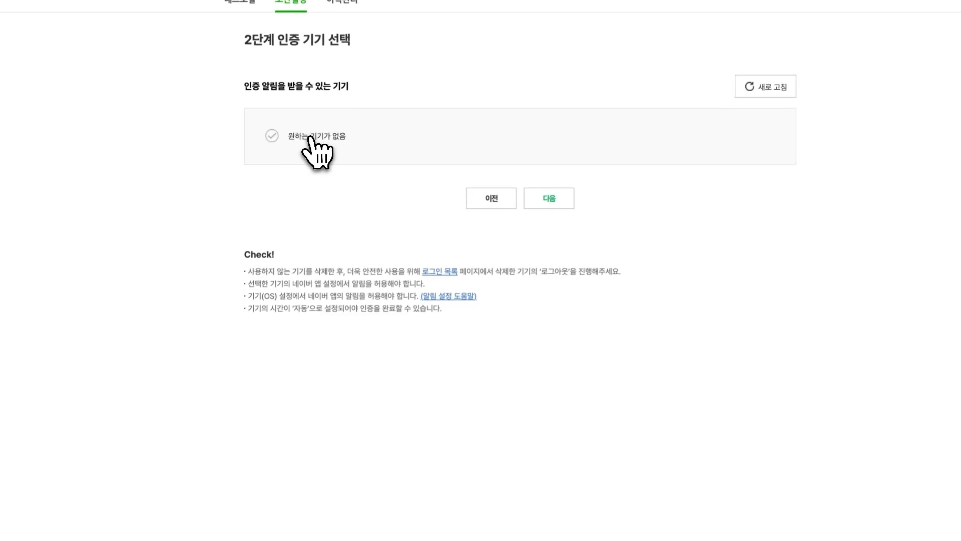
Choose iPhone 12 Pro as the verification device and send it the alert.
click(315, 135)
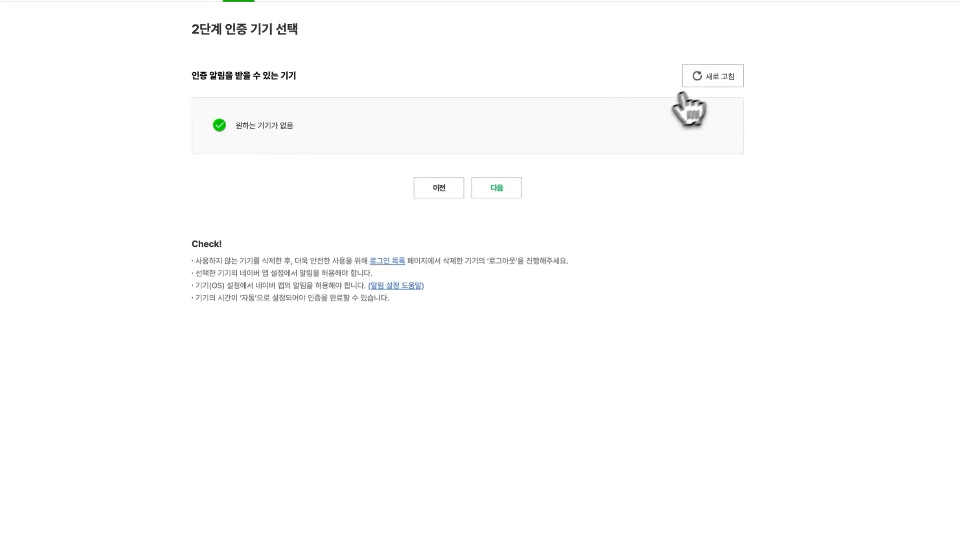
click(275, 125)
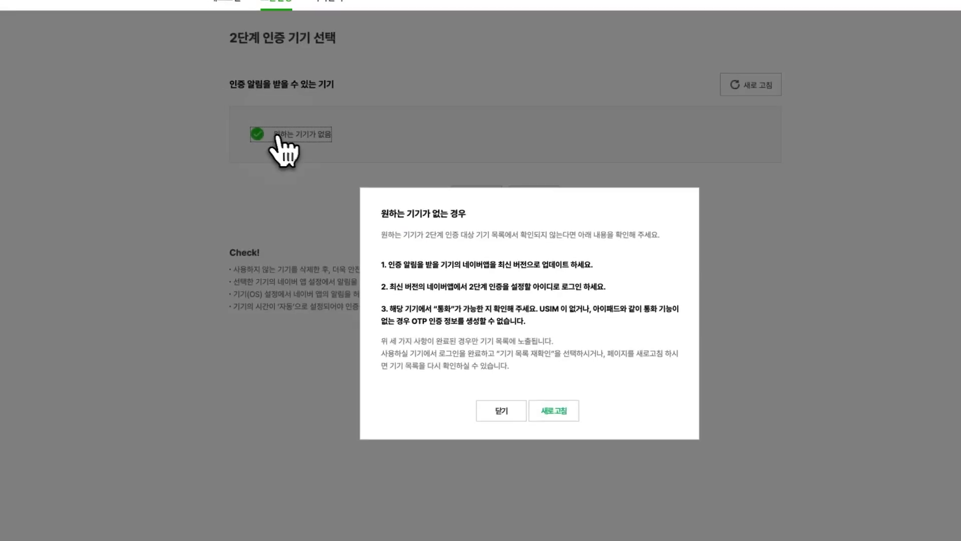
drag(393, 287, 605, 290)
click(615, 296)
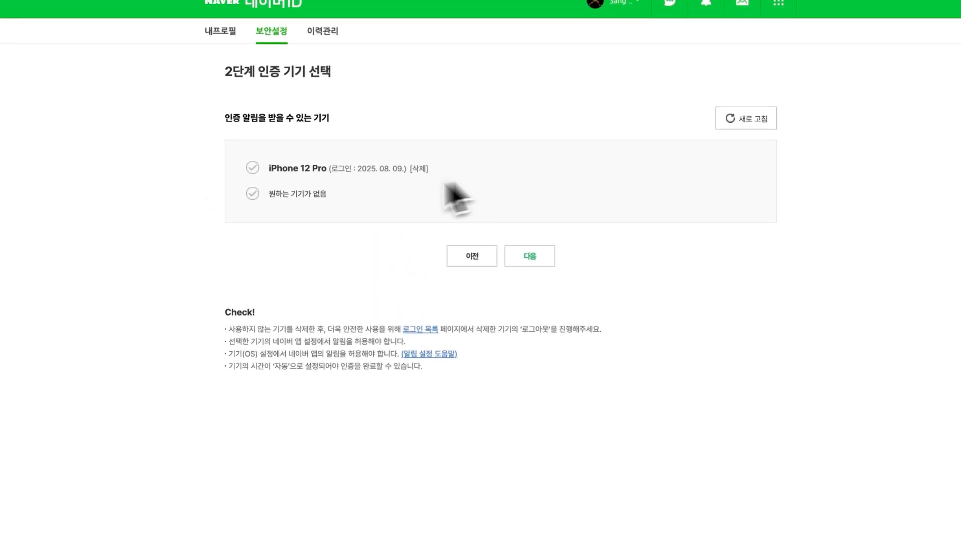
click(306, 172)
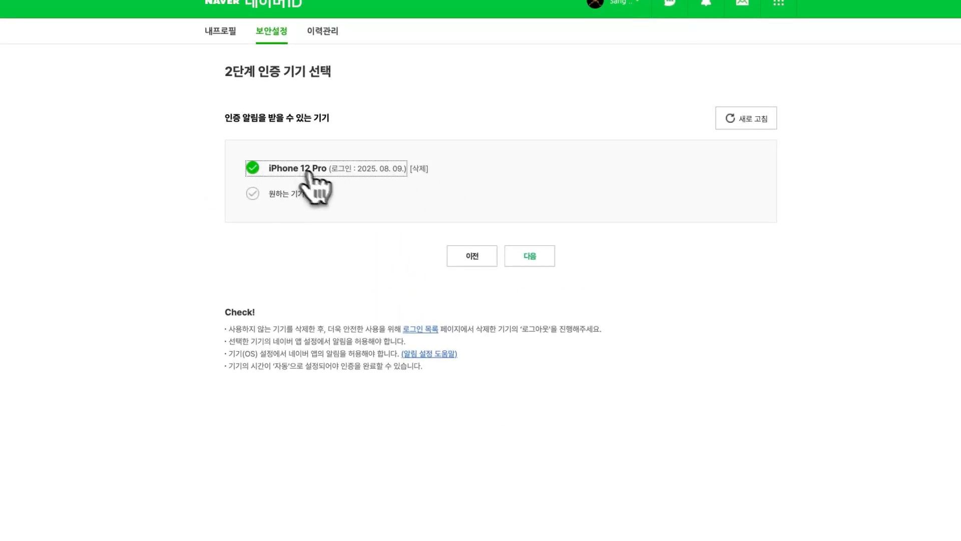
click(532, 258)
drag(468, 133, 575, 186)
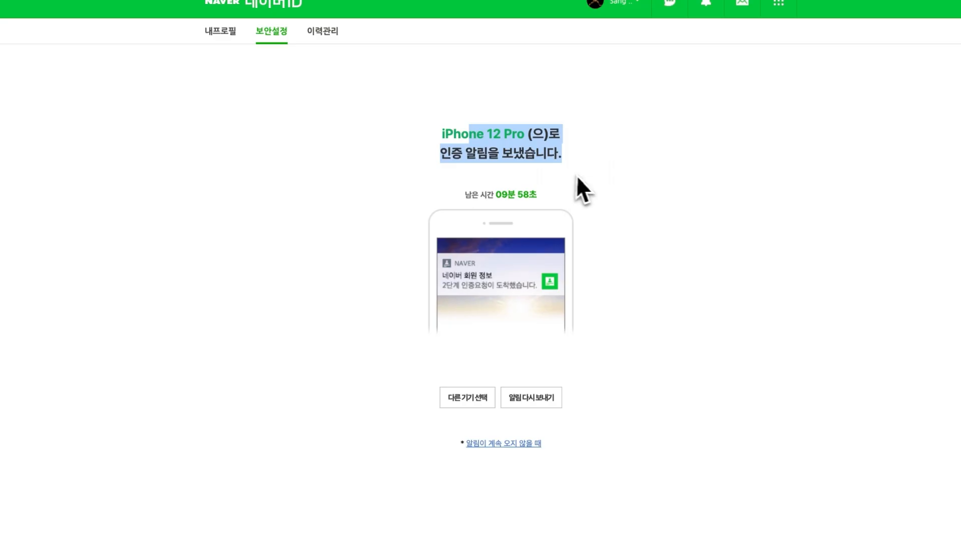
click(612, 183)
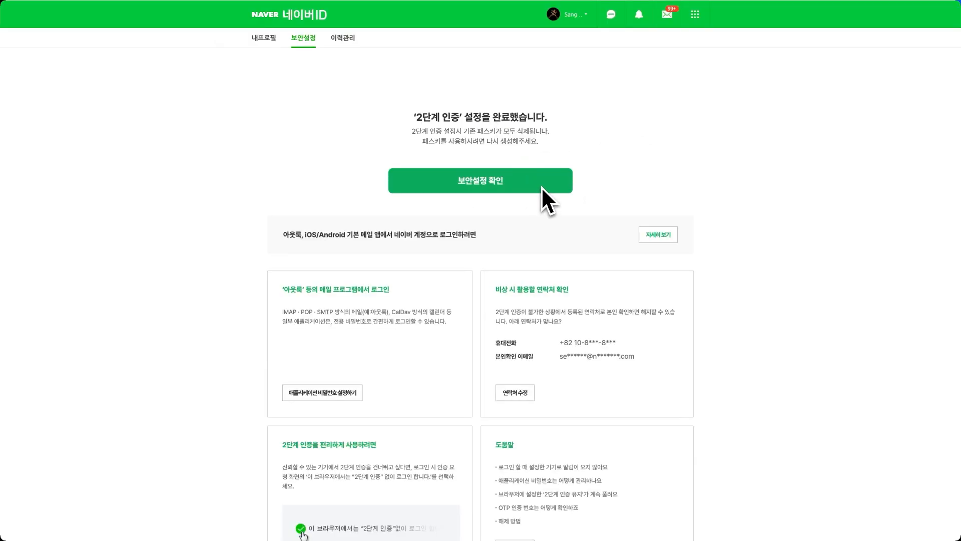
Generate a new 아이폰 application password and select it for copying.
click(307, 396)
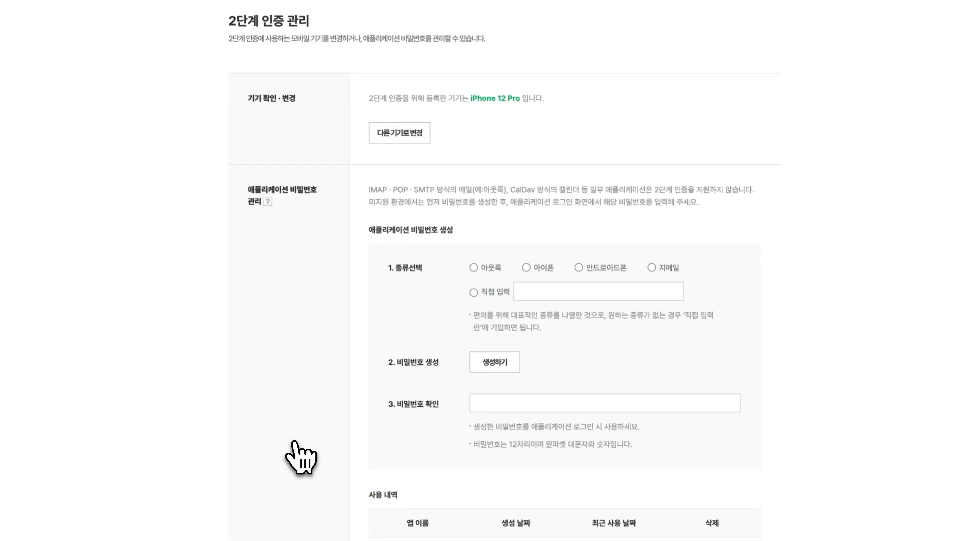
click(527, 268)
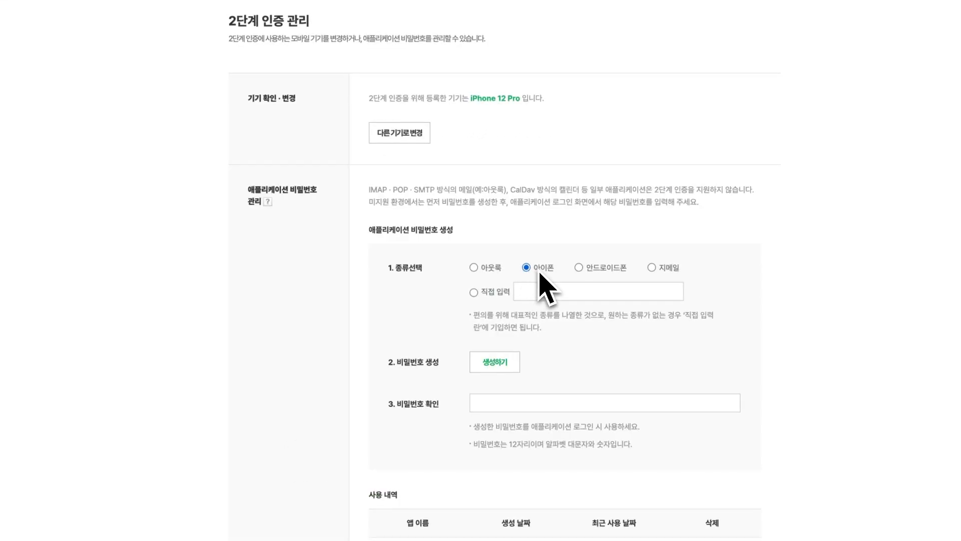
scroll(551, 391, down, 2)
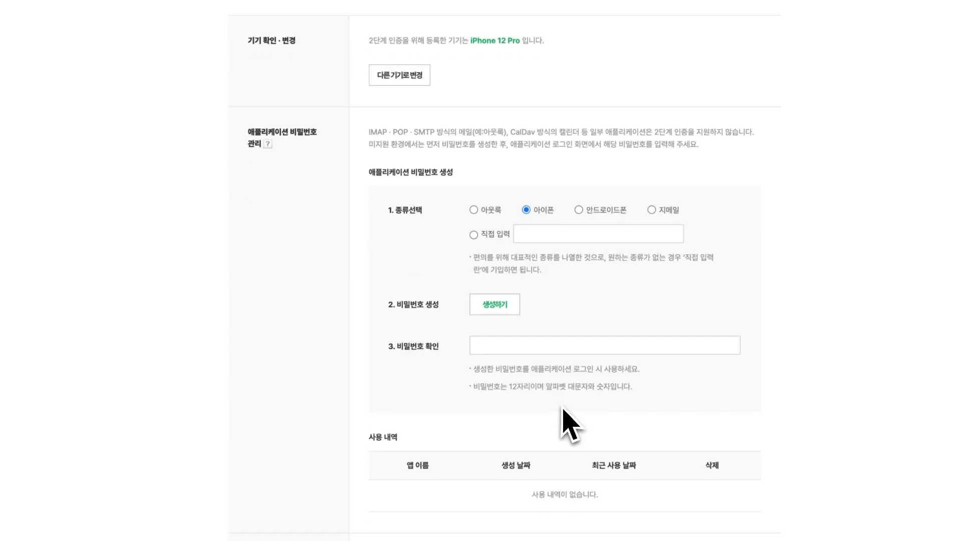
click(497, 328)
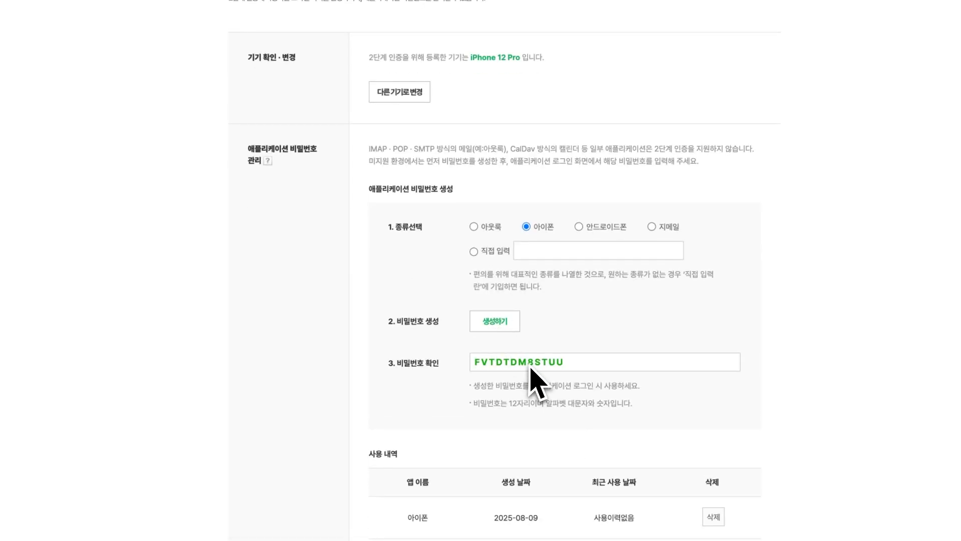
scroll(528, 376, down, 3)
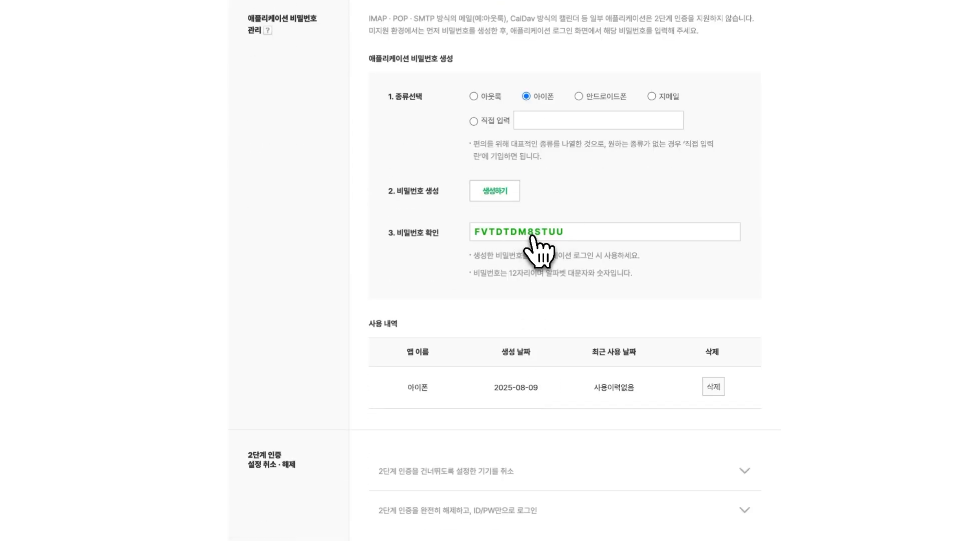
drag(561, 231, 475, 231)
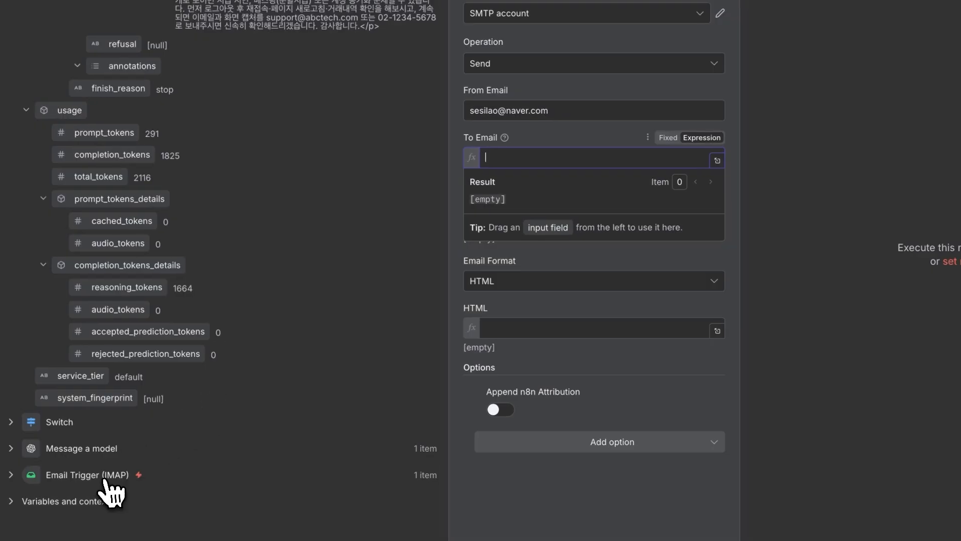
Map the sender's from.address to To Email, the AI subject to Subject, and reply_text to HTML.
click(105, 480)
scroll(132, 493, down, 15)
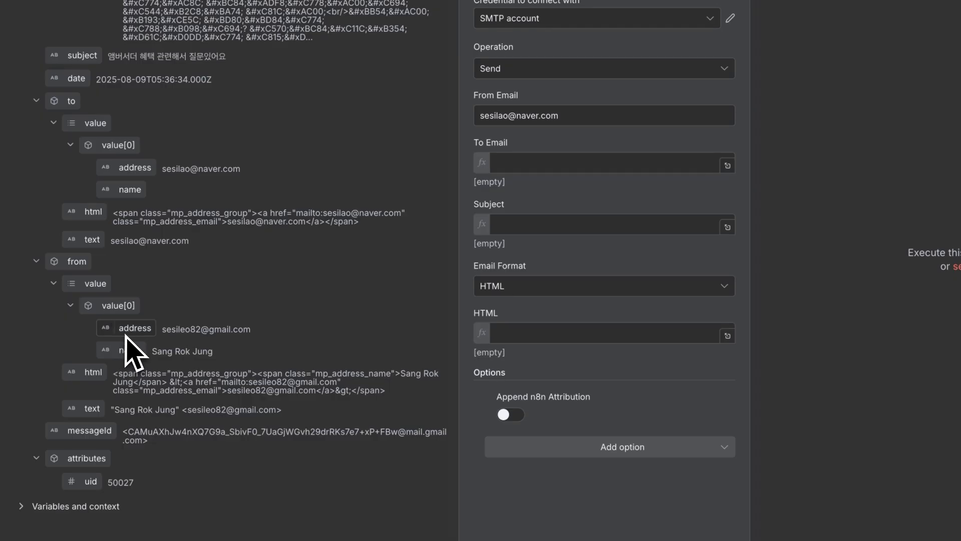
drag(127, 332, 536, 161)
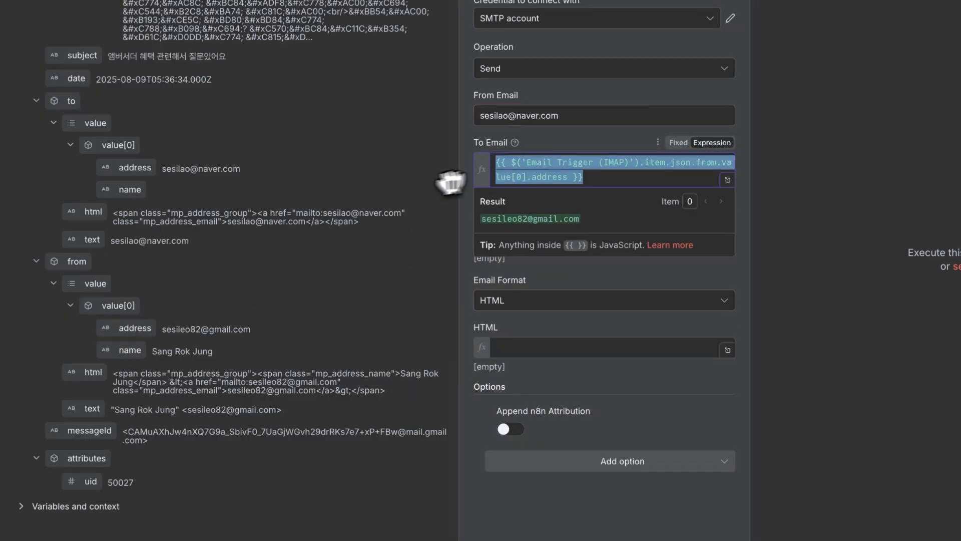
scroll(419, 209, up, 15)
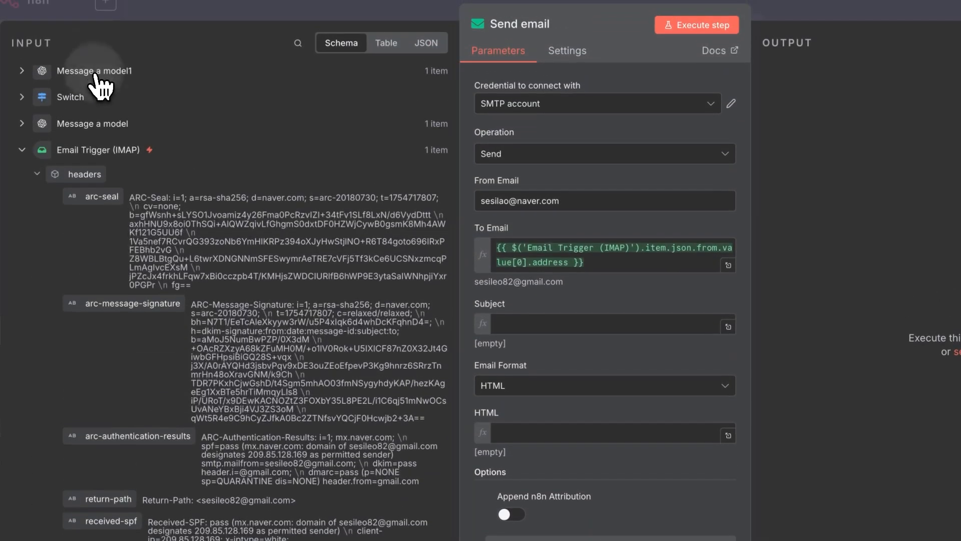
click(100, 76)
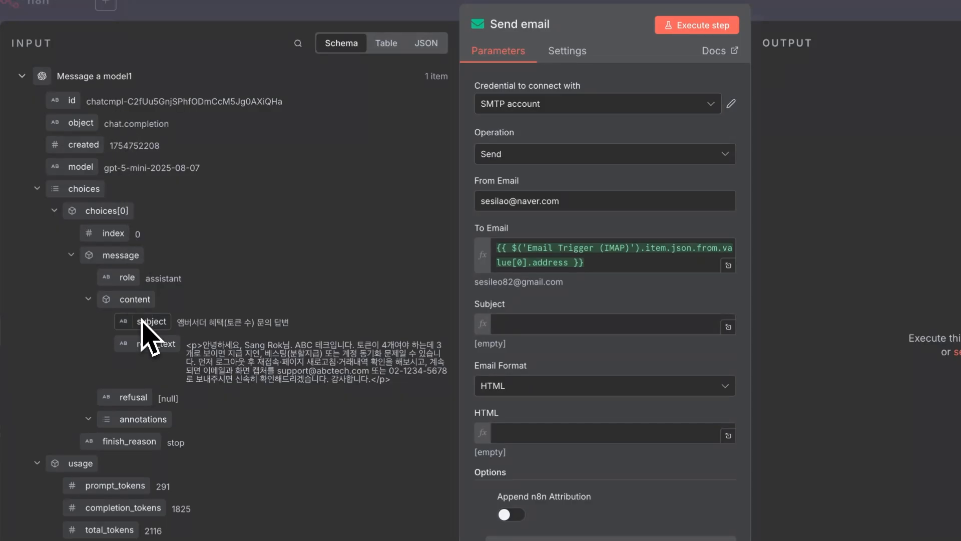
drag(150, 322, 496, 325)
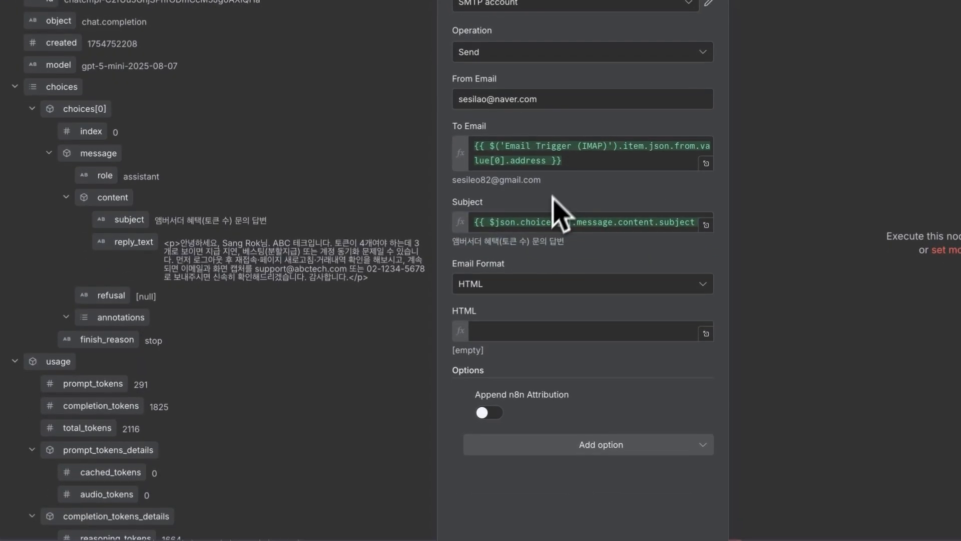
click(503, 332)
drag(133, 240, 538, 333)
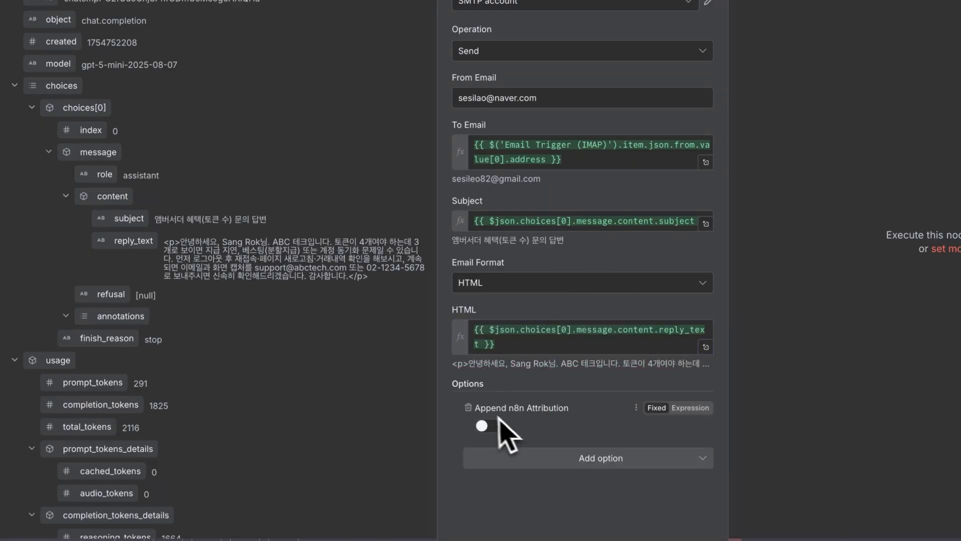
Turn off the Append n8n Attribution option.
click(468, 407)
click(493, 433)
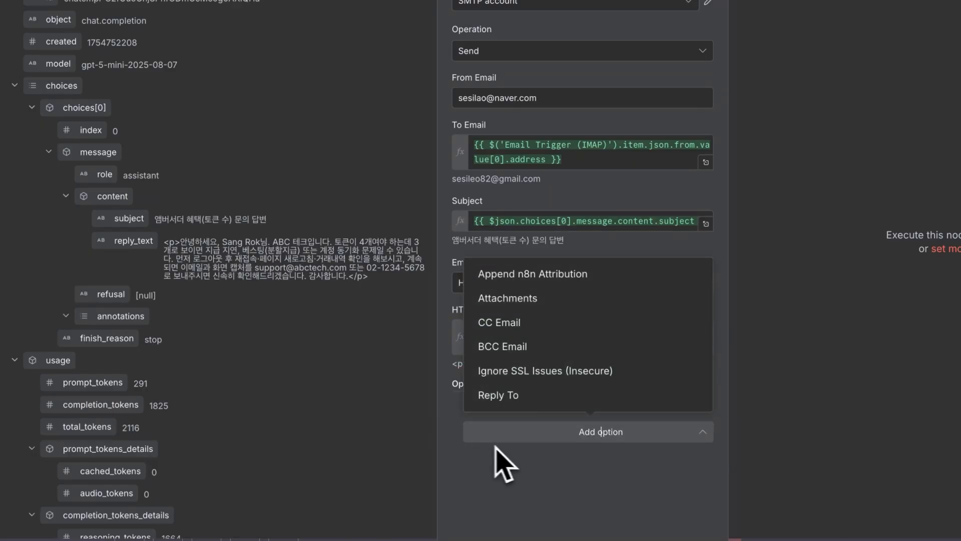
click(570, 278)
click(489, 426)
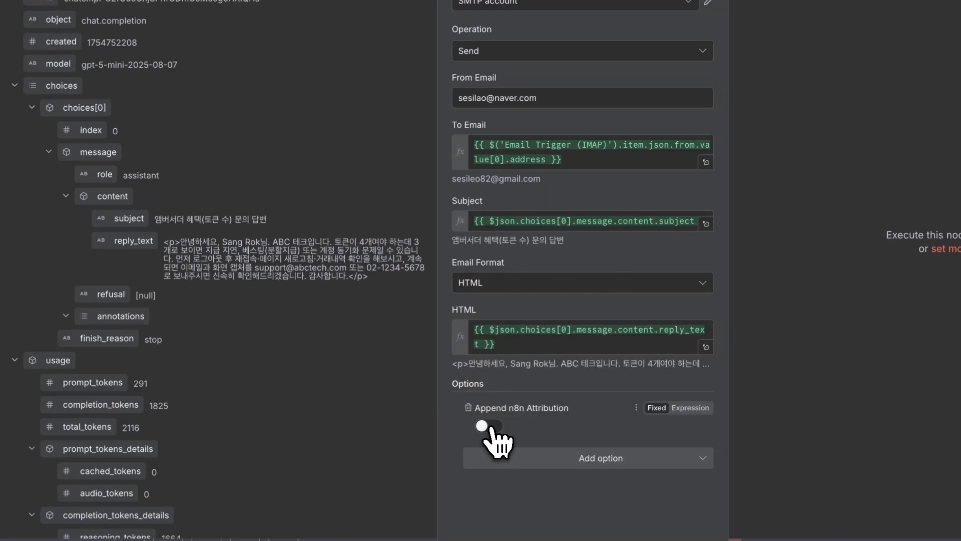
drag(499, 410, 529, 416)
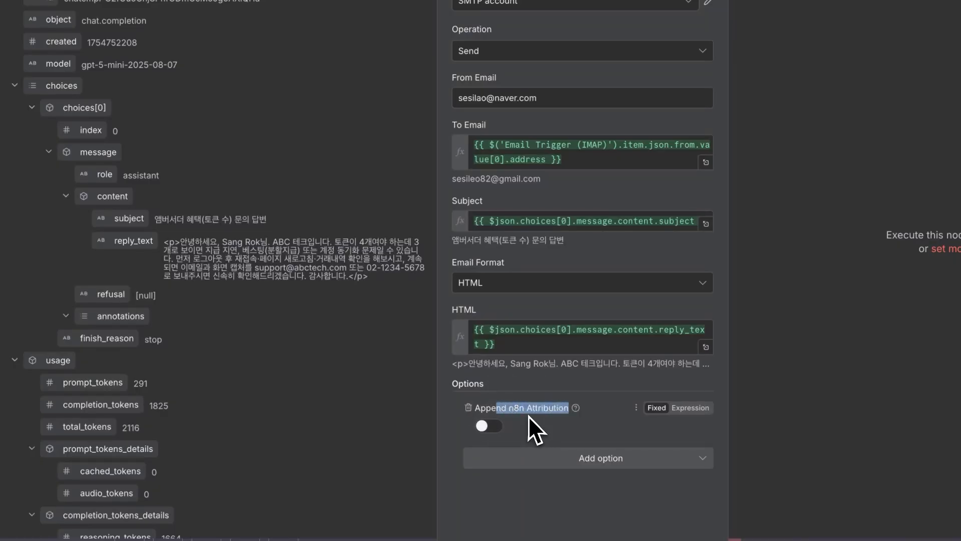
click(575, 303)
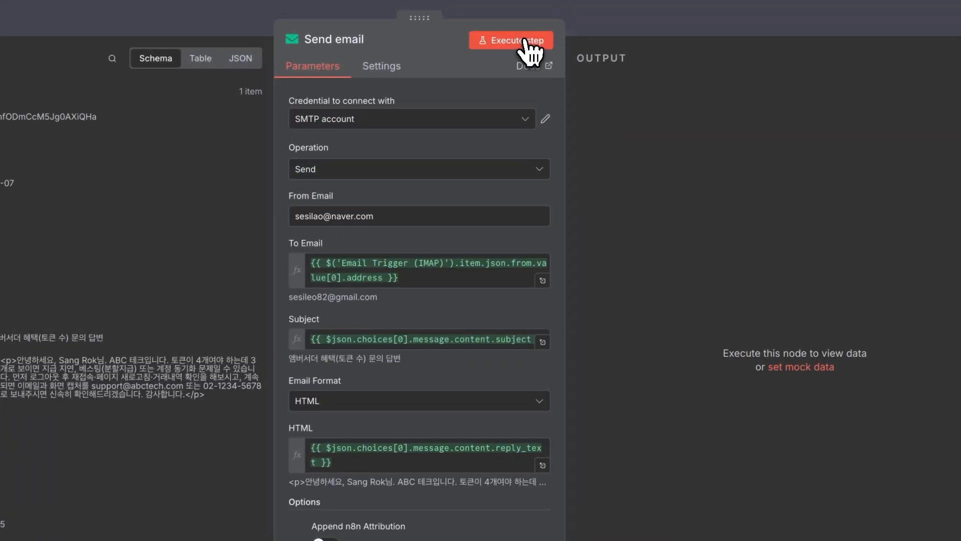
Run Send email and check the delivered reply in Gmail.
click(523, 43)
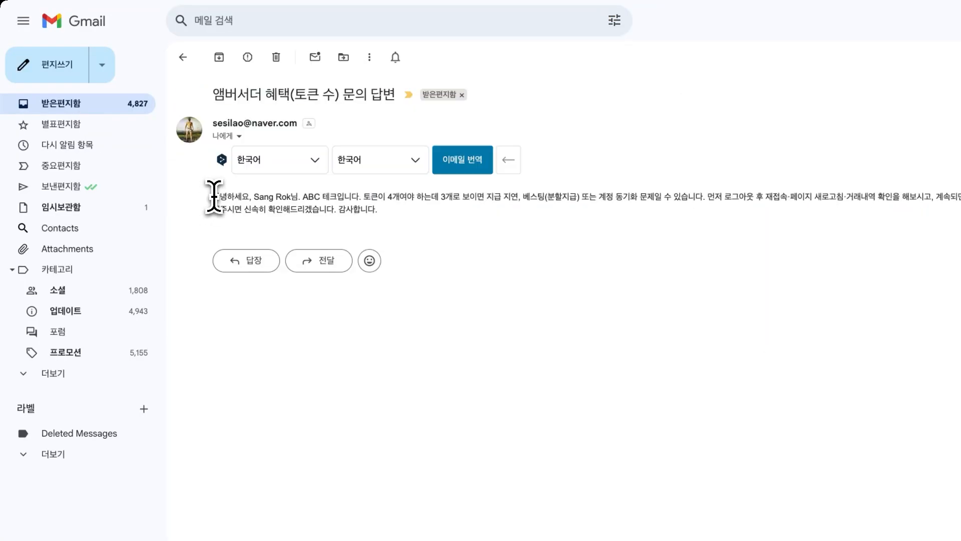
drag(214, 195, 376, 210)
click(385, 215)
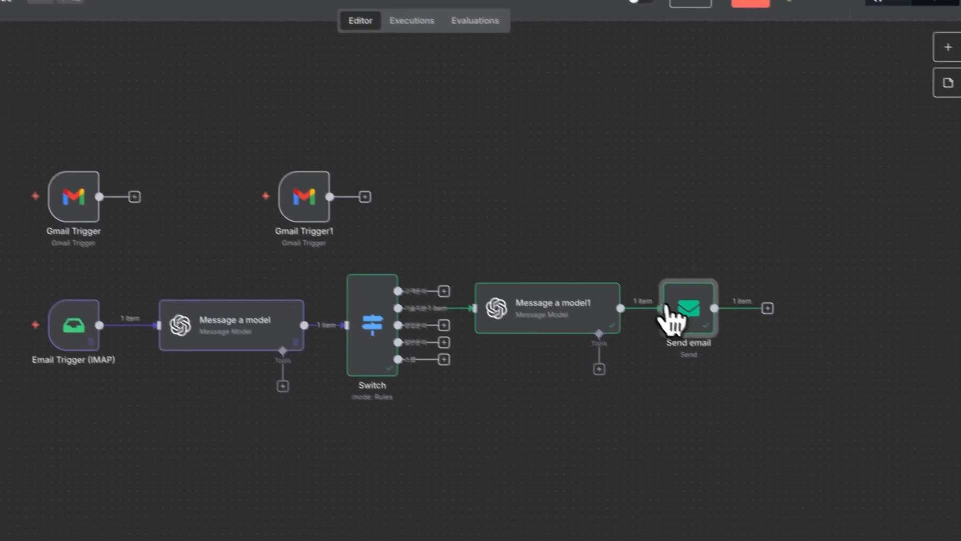
drag(671, 261, 726, 303)
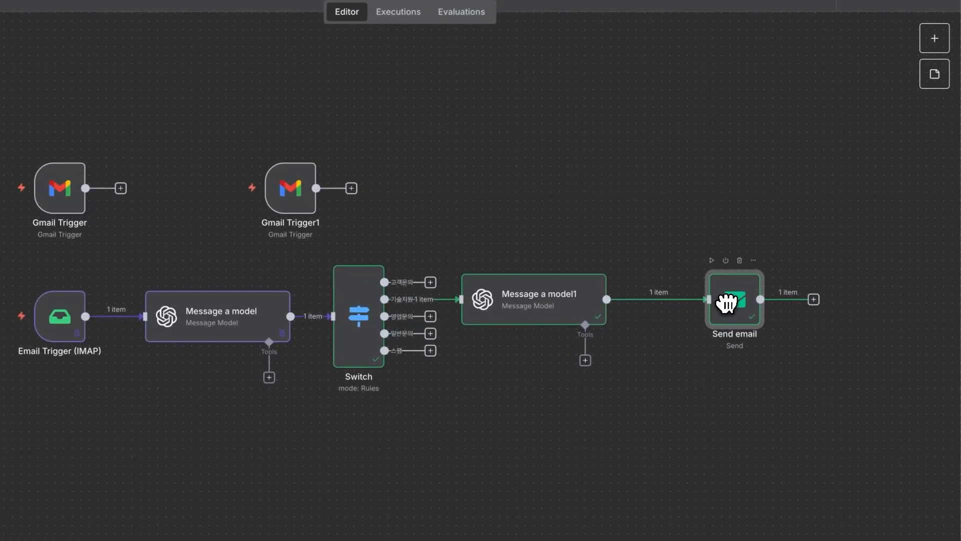
Insert an HTML 'Generate HTML template' node between Message a model1 and Send email.
click(653, 298)
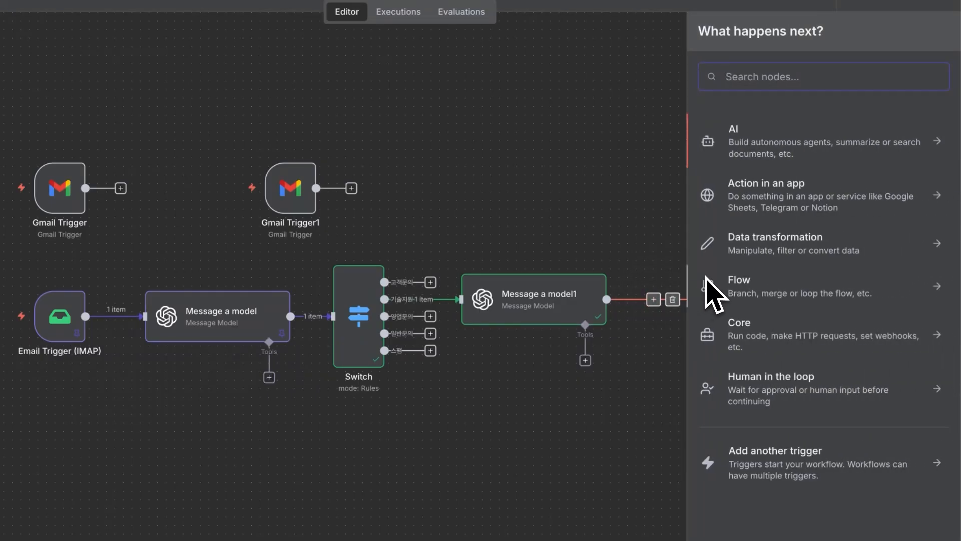
text(ㅗ싀)
key(BackSpace)
text(html)
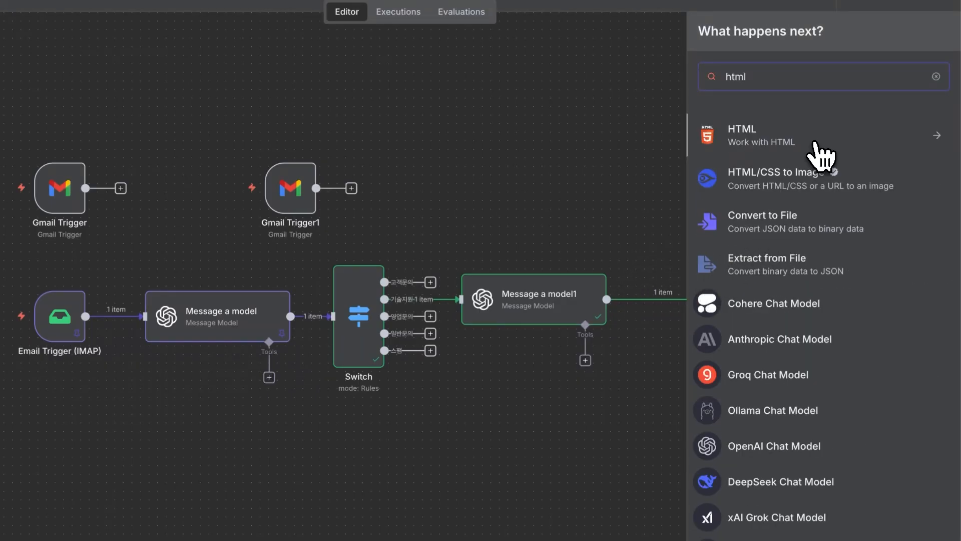
click(821, 156)
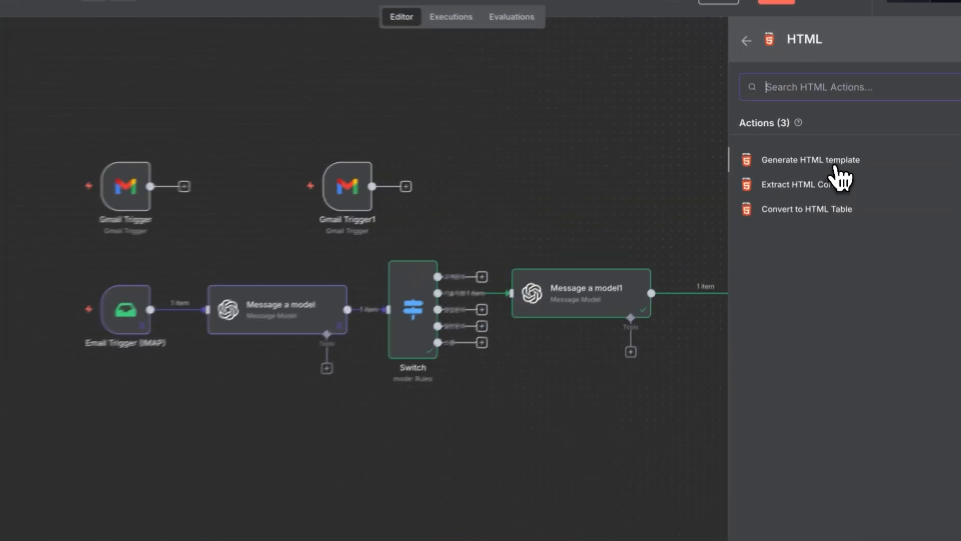
click(835, 165)
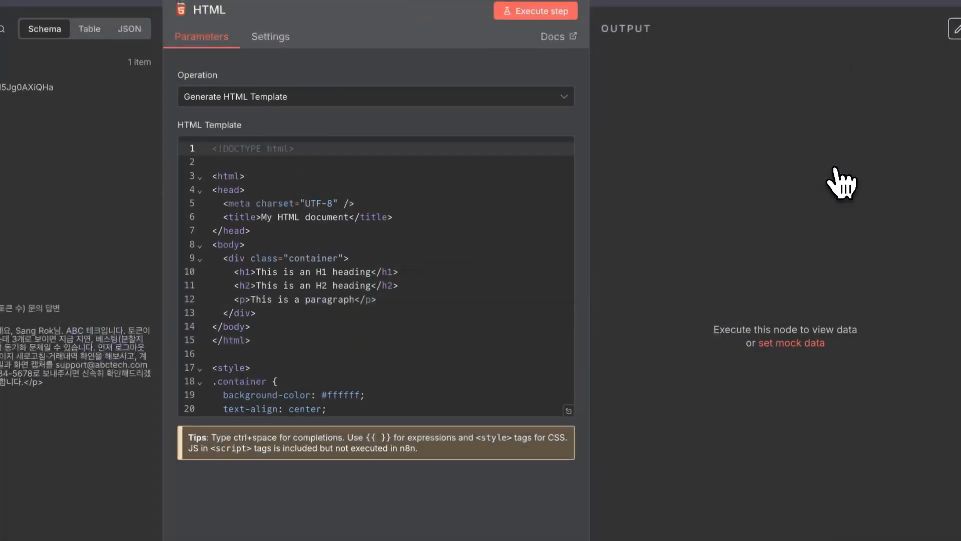
Replace the default template with the reply_text expression and run the node to preview it.
click(435, 257)
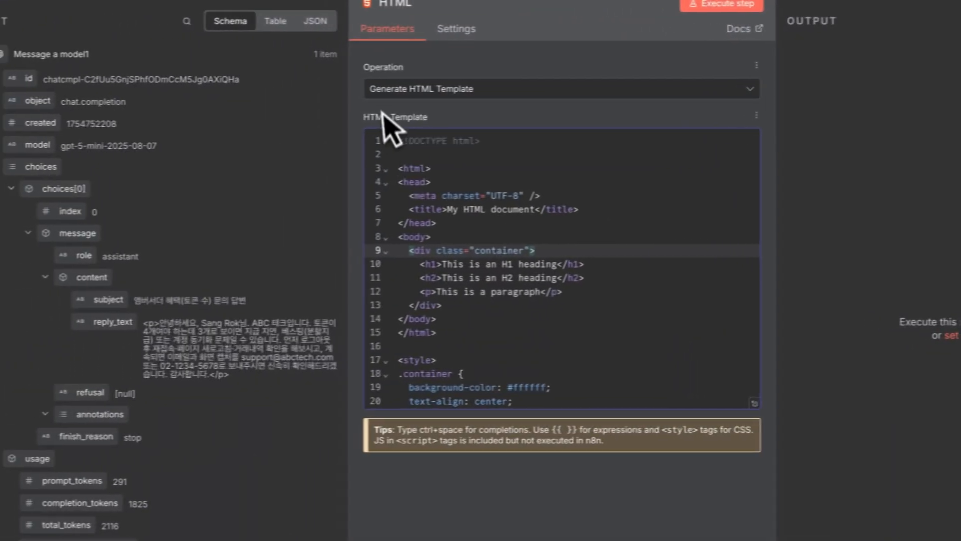
key(ctrl+a)
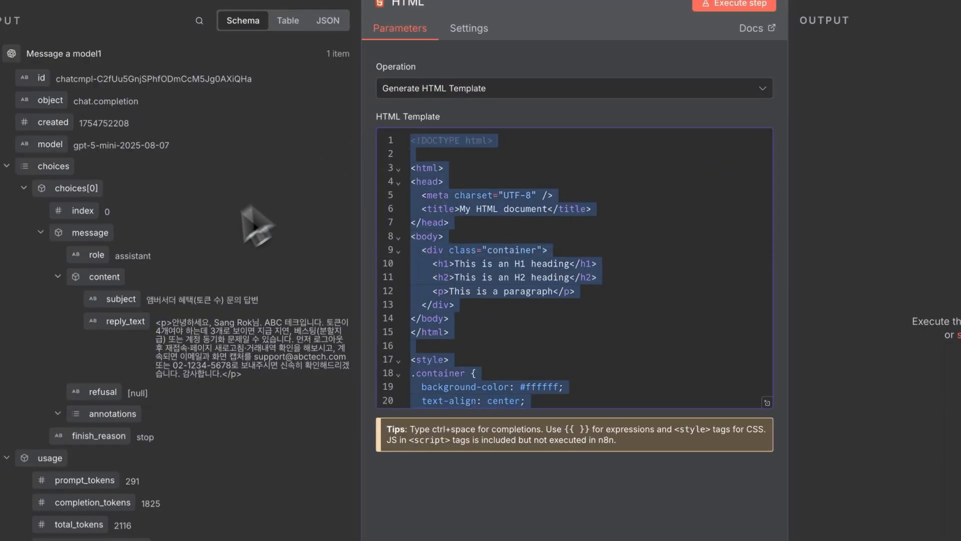
key(Delete)
drag(131, 327, 436, 162)
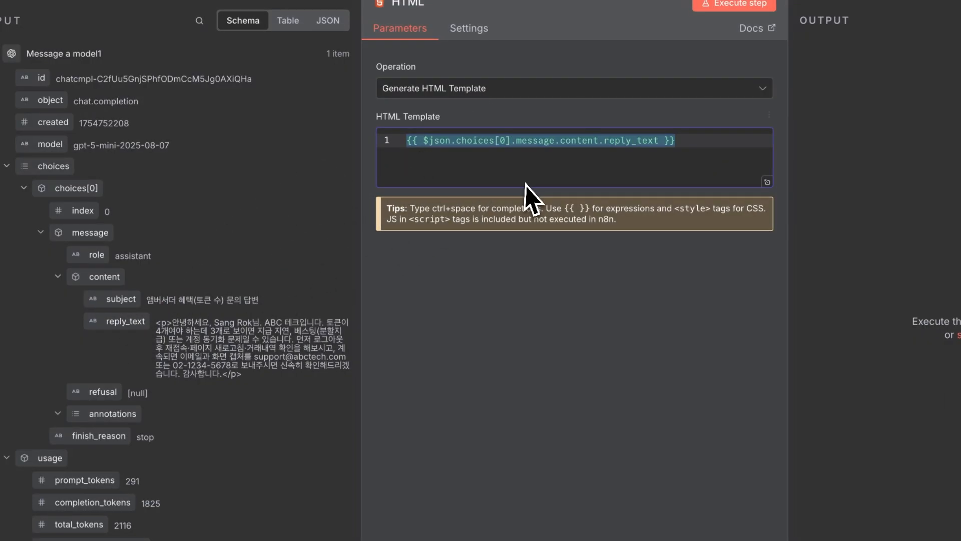
click(573, 259)
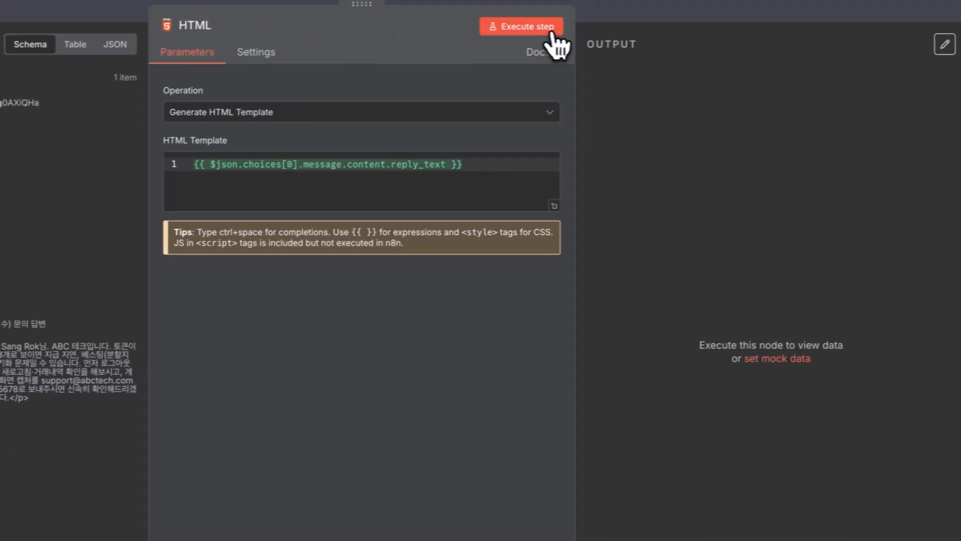
click(552, 33)
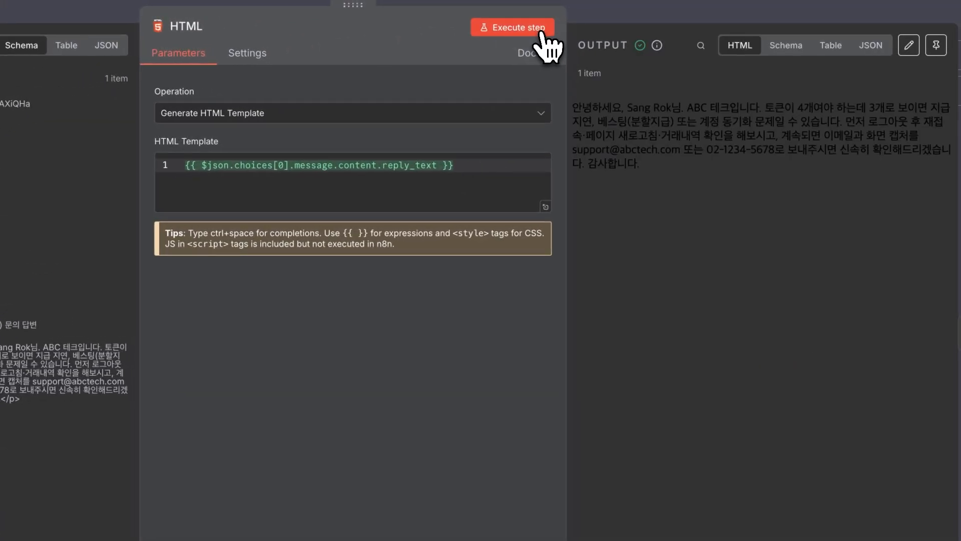
drag(647, 172, 562, 115)
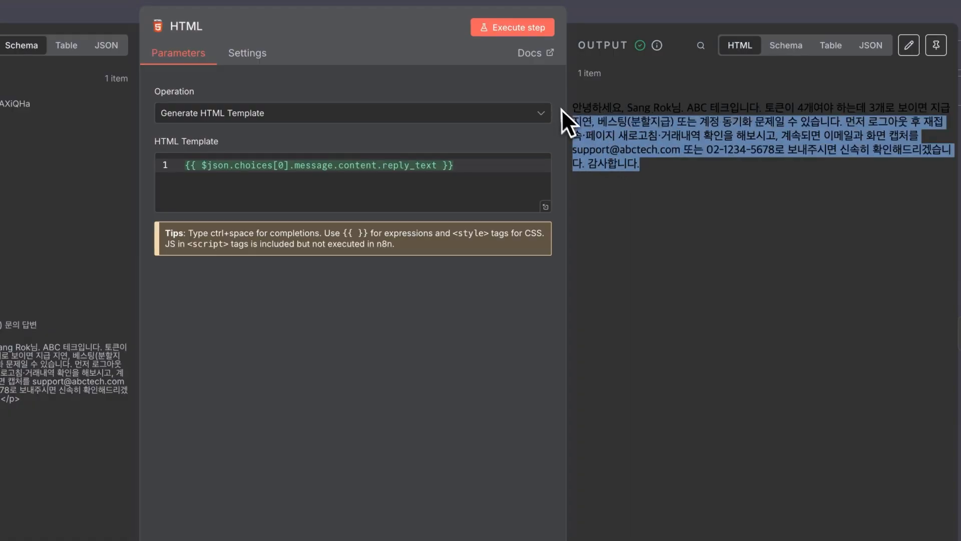
click(607, 13)
In Send email, replace the old HTML field expression with the HTML node's html output.
double_click(824, 339)
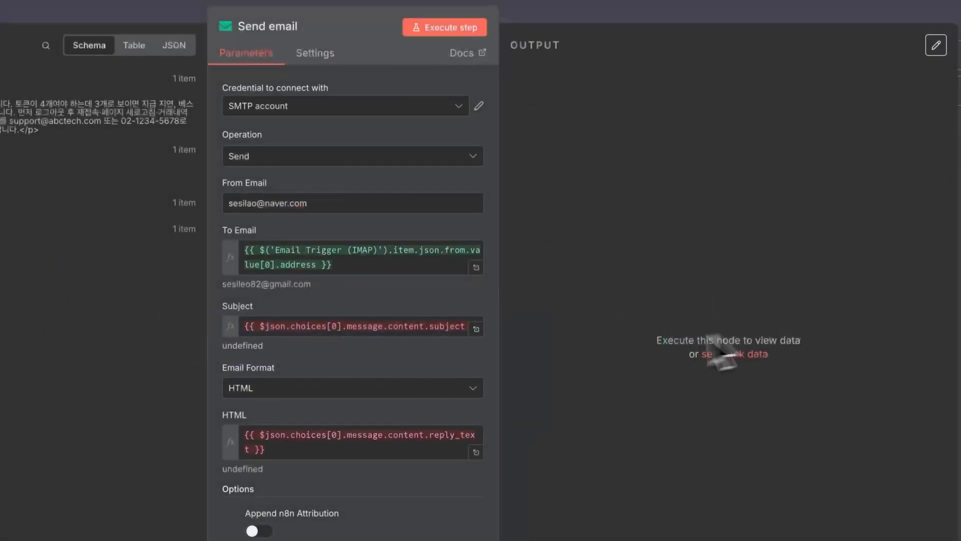
drag(265, 449, 264, 419)
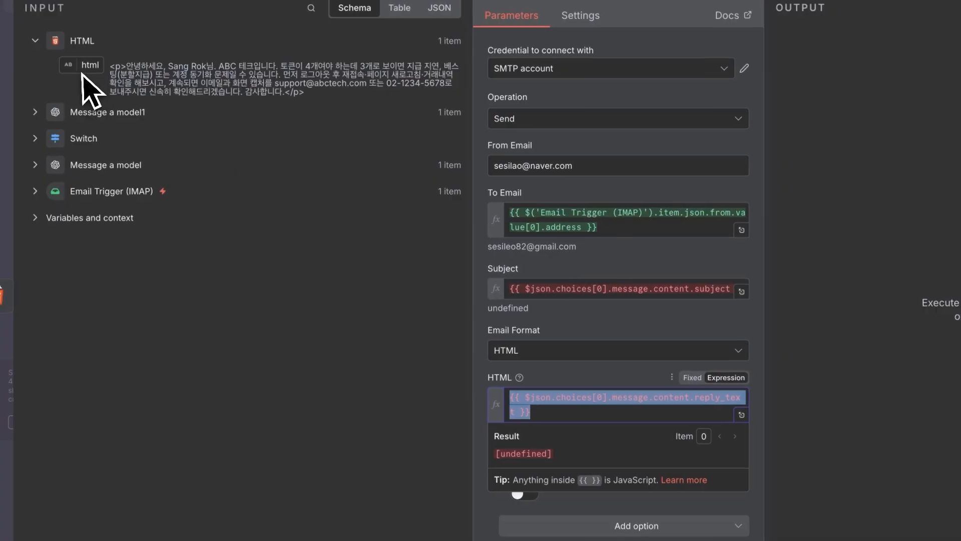
key(BackSpace)
drag(44, 53, 515, 379)
Clear the broken Subject expression and fill it with Message a model1's subject field.
click(564, 257)
triple_click(576, 260)
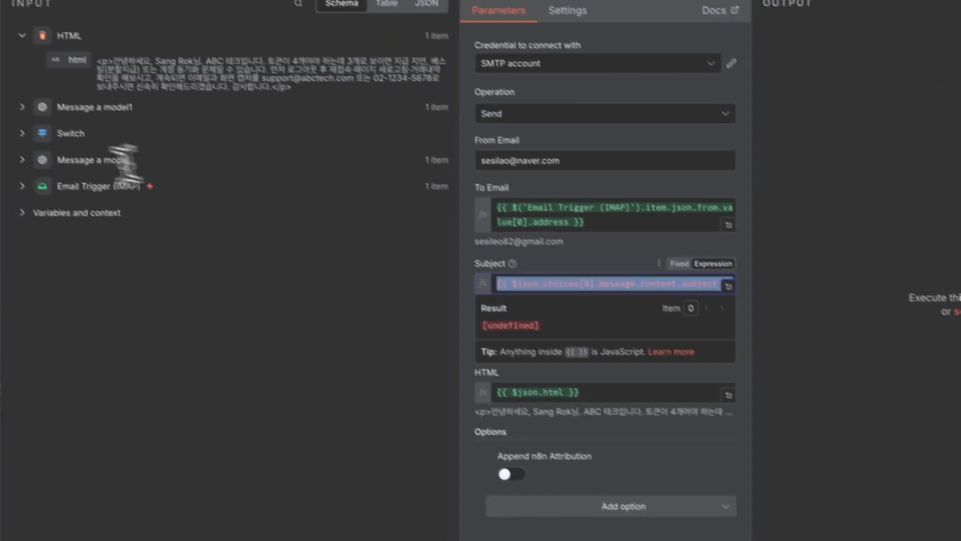
key(BackSpace)
click(87, 118)
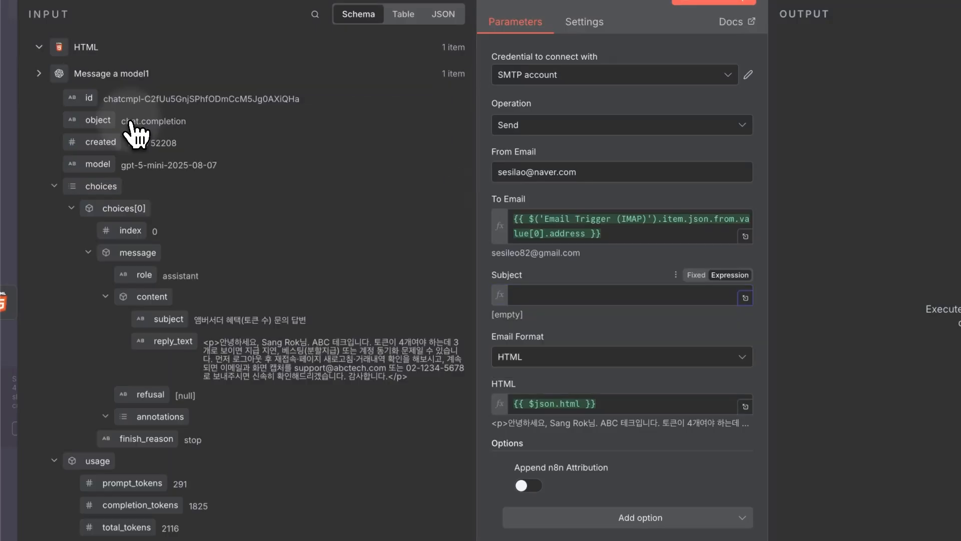
drag(169, 319, 641, 294)
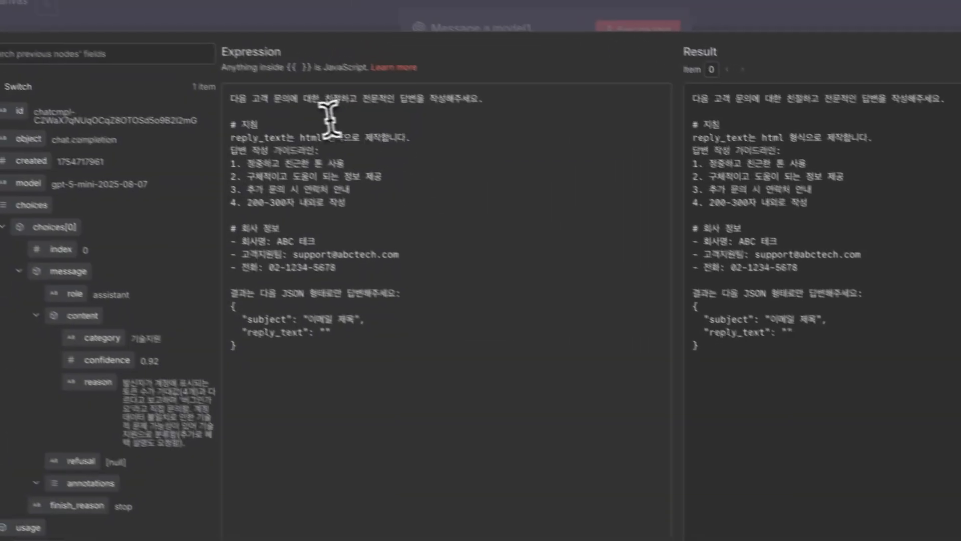
Highlight the reply_text and html-format instructions in Message a model1's prompt.
drag(50, 49, 127, 48)
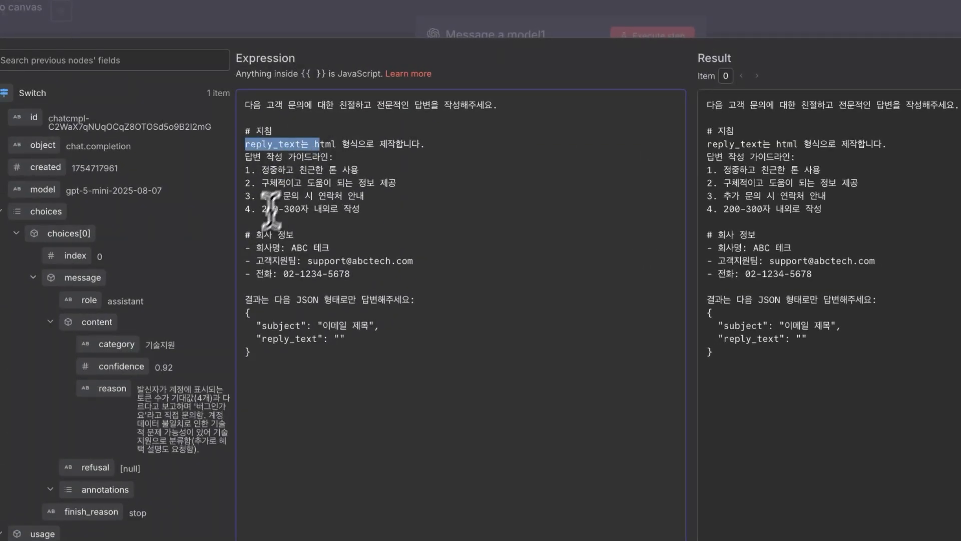
click(257, 236)
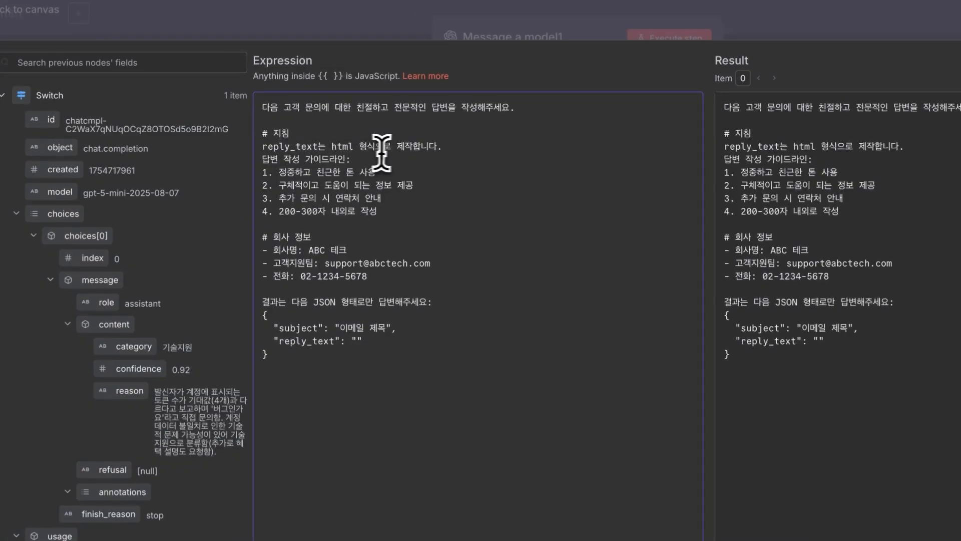
drag(426, 143, 258, 146)
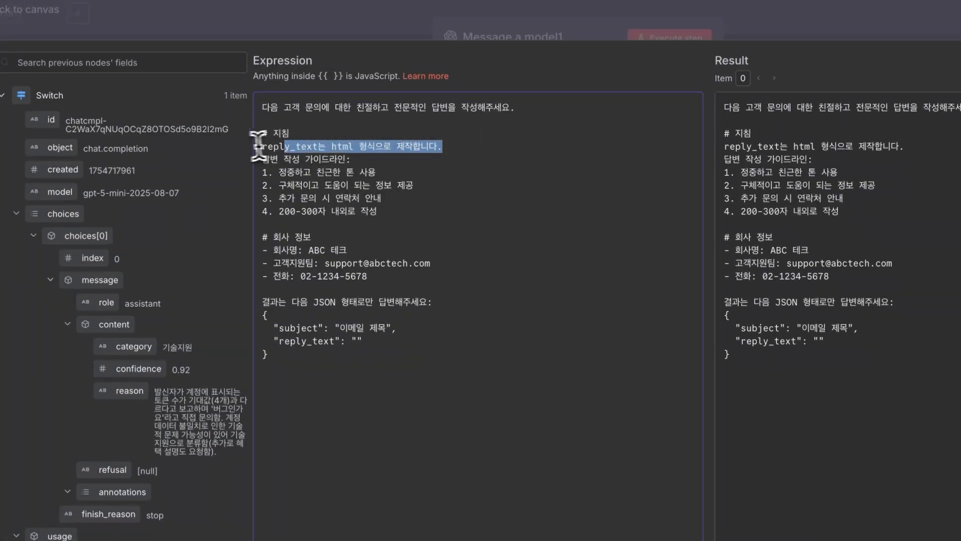
click(469, 142)
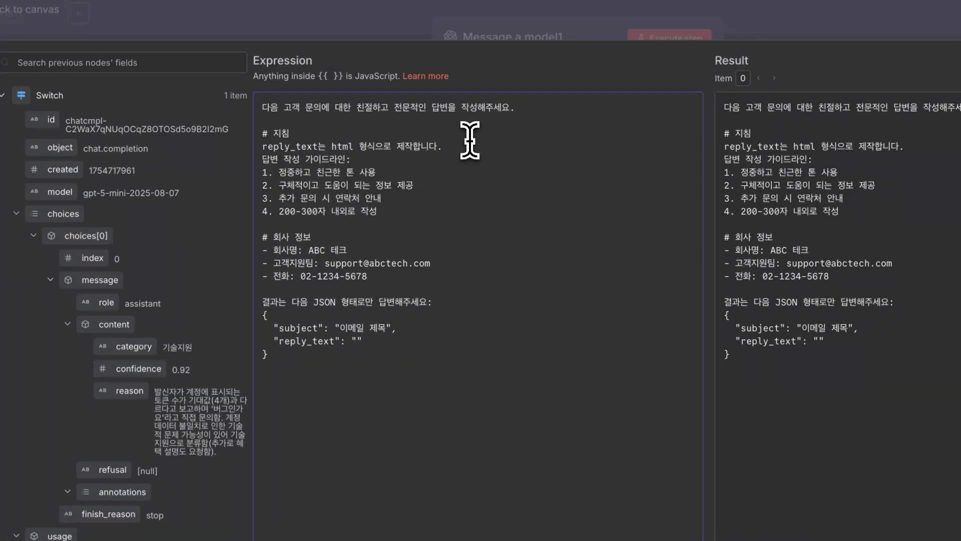
Add a '## 세부지침' section with an 'html' line to the prompt.
key(Return)
key(Return)
key(Up)
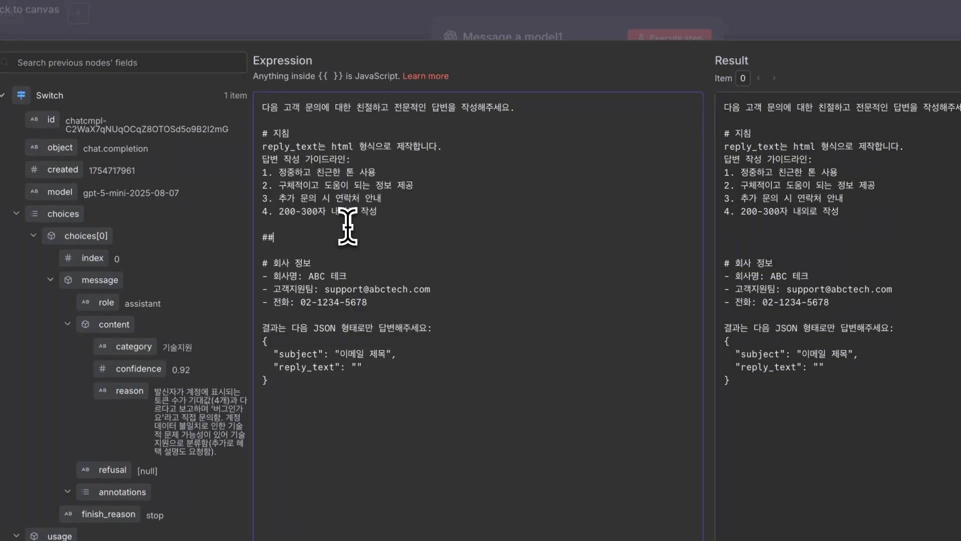
text(## 세)
text(부지침)
key(Return)
text(html)
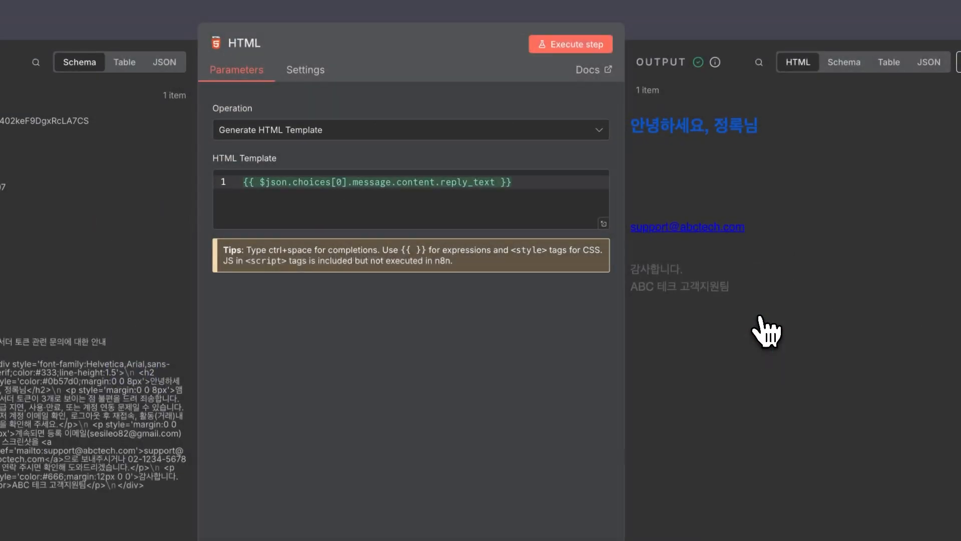
Review the HTML node's output preview showing the rendered reply and signature.
drag(631, 227, 749, 221)
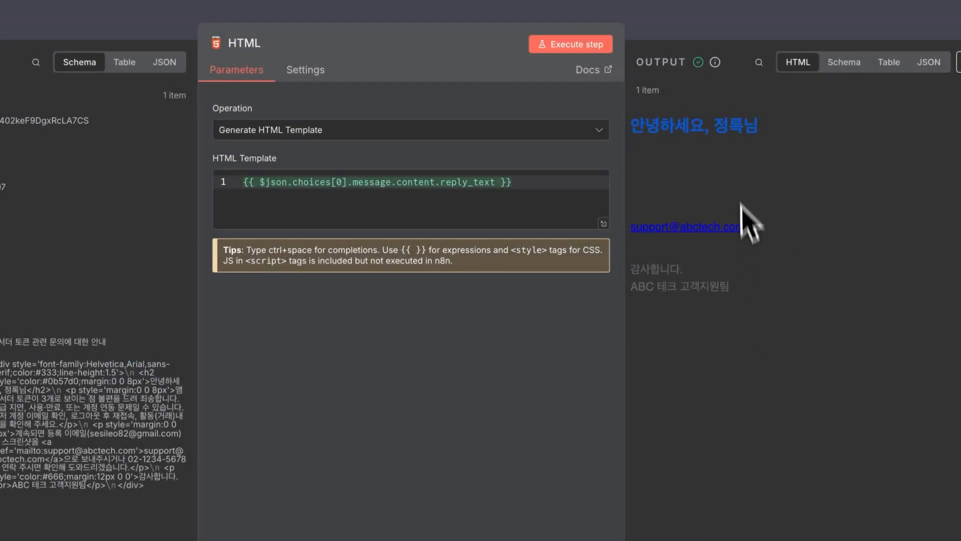
mouse_move(685, 269)
mouse_down()
mouse_move(733, 290)
mouse_move(658, 154)
mouse_move(633, 131)
mouse_up()
click(765, 299)
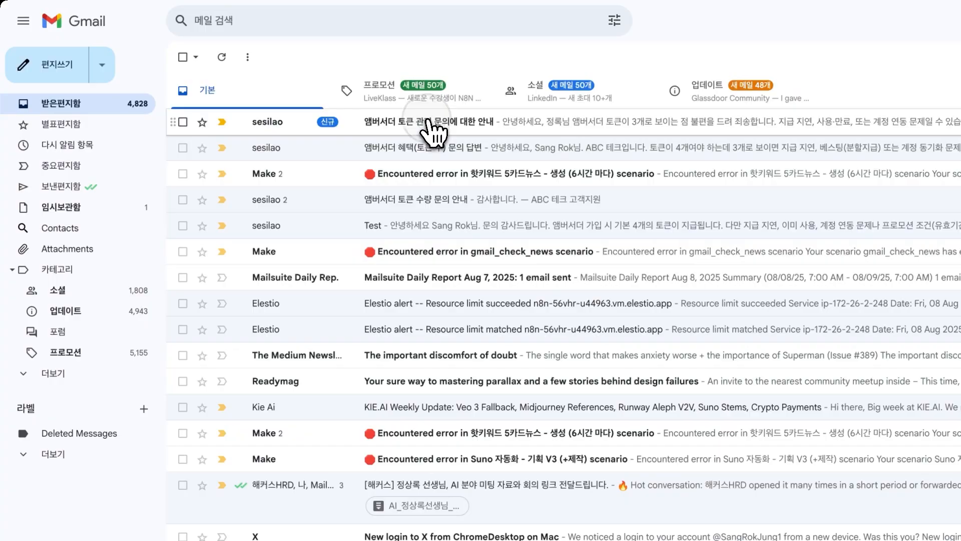
Open the reply 앰버서더 토큰 관련 문의에 대한 안내 and highlight its heading, body and signature.
click(424, 122)
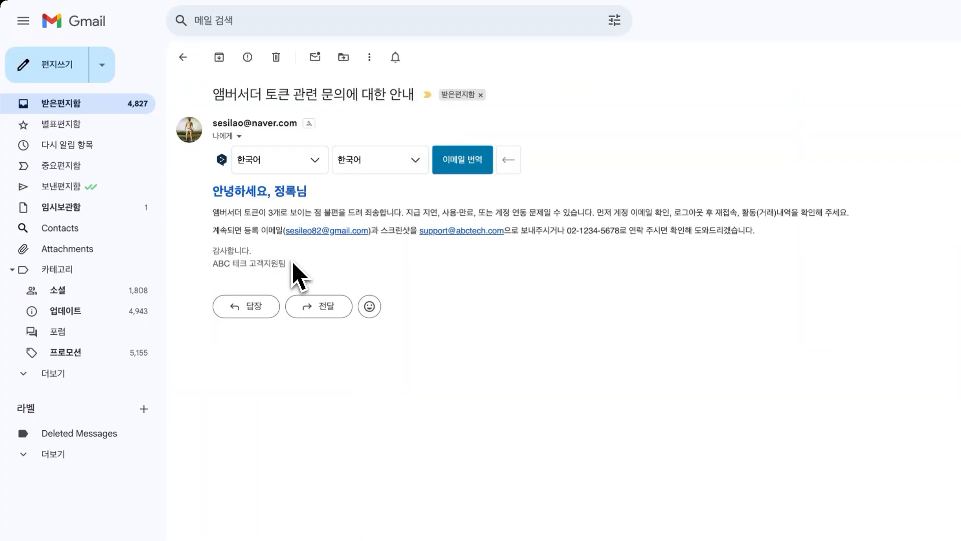
drag(213, 191, 311, 190)
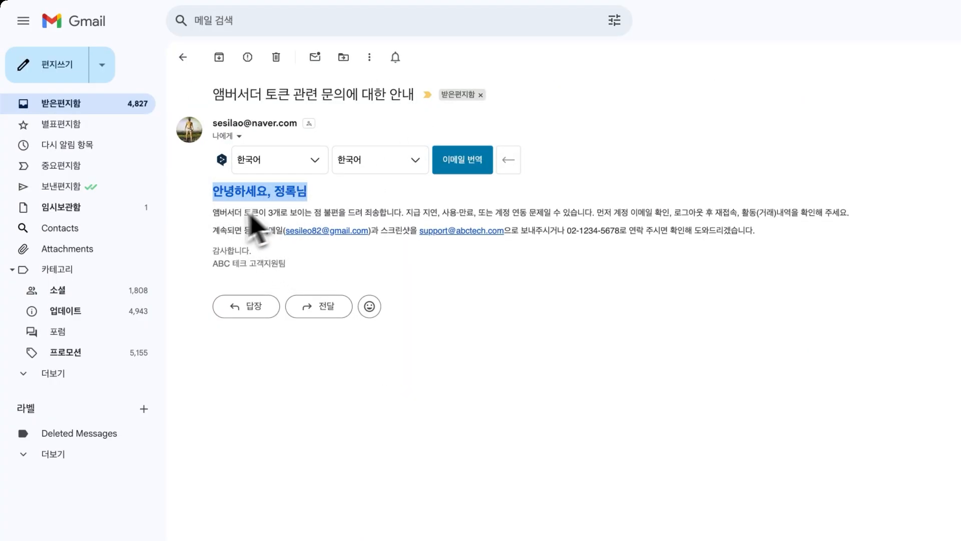
drag(213, 214, 296, 260)
click(298, 261)
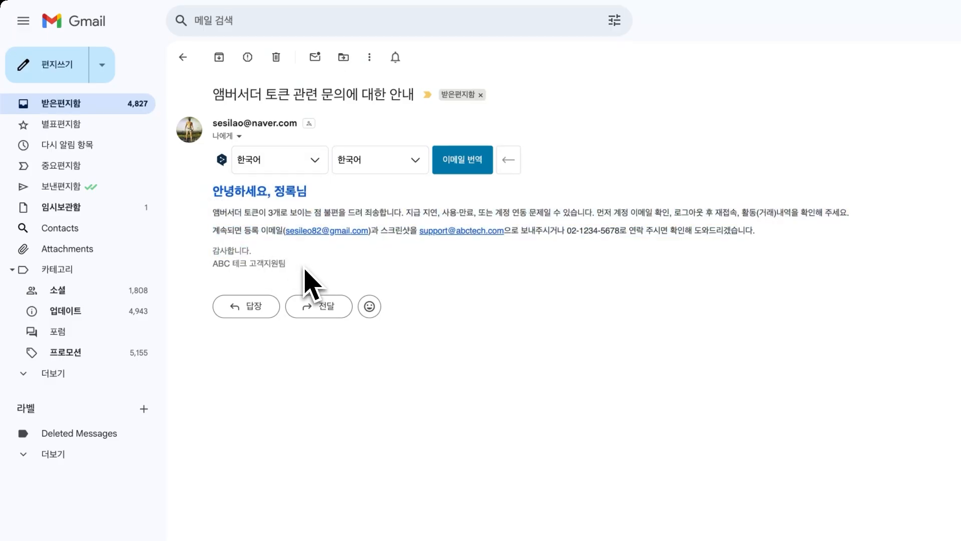
drag(212, 252, 286, 262)
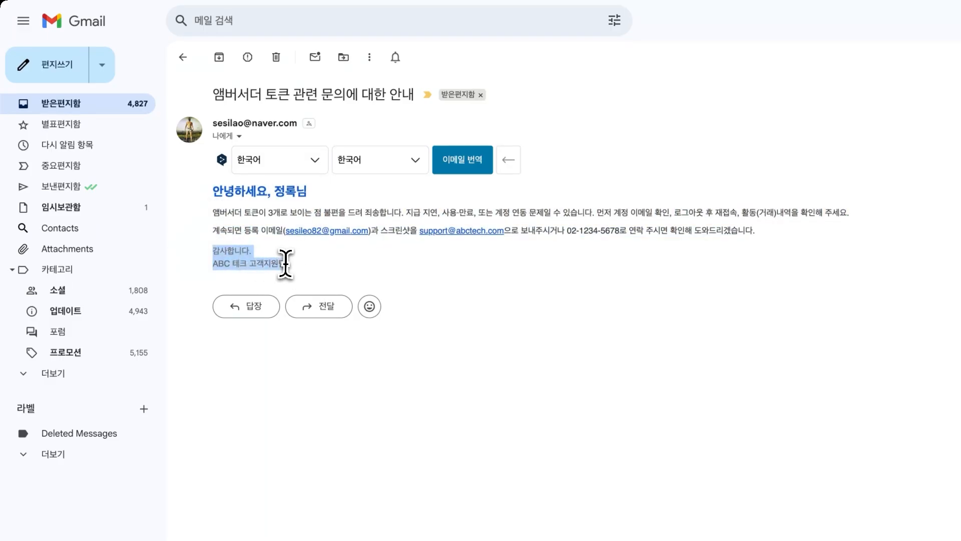
click(293, 270)
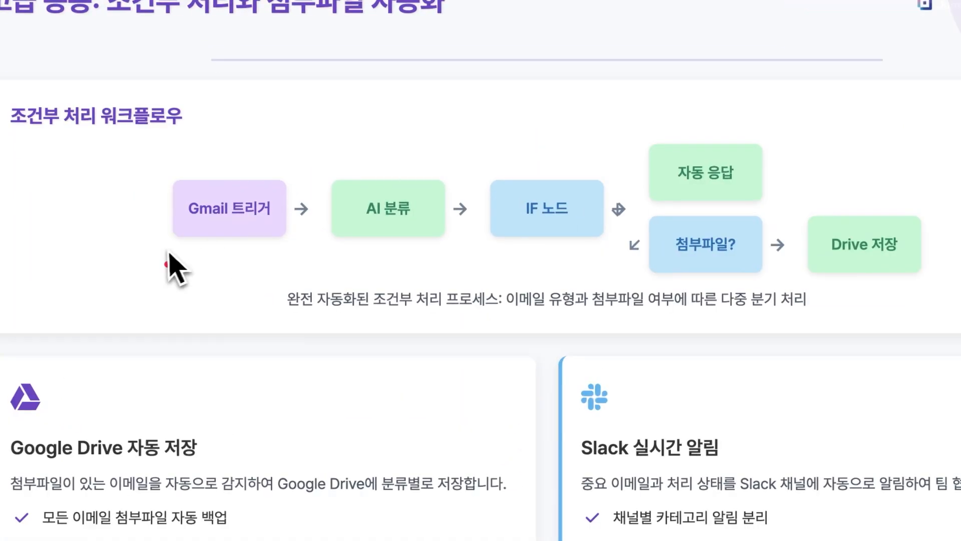
Underline the trigger, AI, IF and 자동 응답 steps, circle 첨부파일? and Drive 저장, underline Slack.
drag(168, 248, 505, 250)
drag(594, 186, 679, 180)
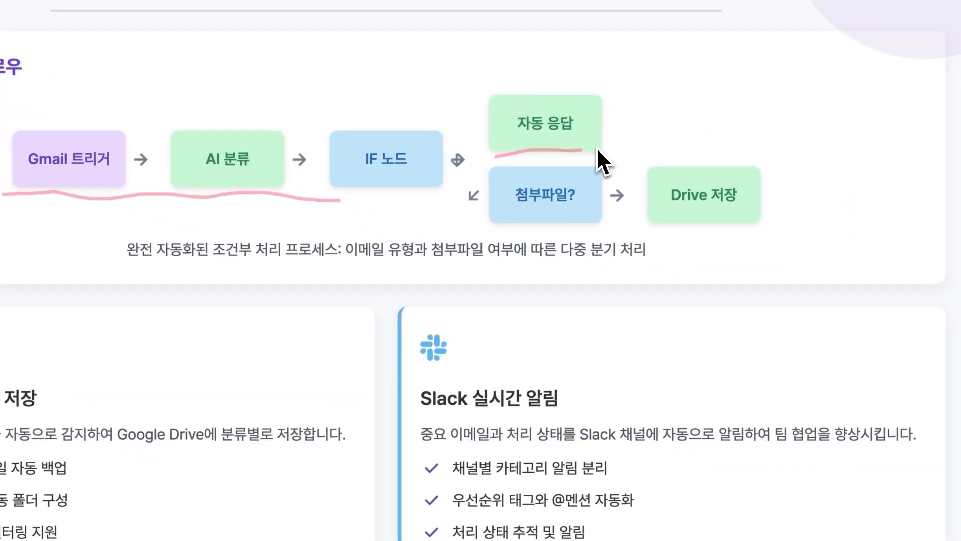
mouse_move(549, 176)
mouse_down()
mouse_move(515, 188)
mouse_move(541, 251)
mouse_move(566, 159)
mouse_up()
mouse_move(693, 159)
mouse_down()
mouse_move(661, 215)
mouse_move(773, 230)
mouse_move(695, 165)
mouse_up()
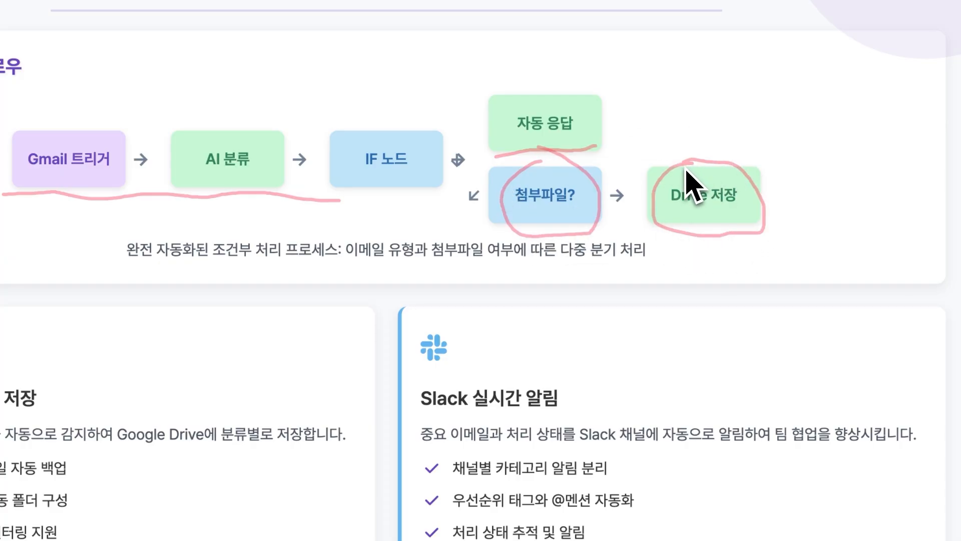
drag(419, 410, 578, 413)
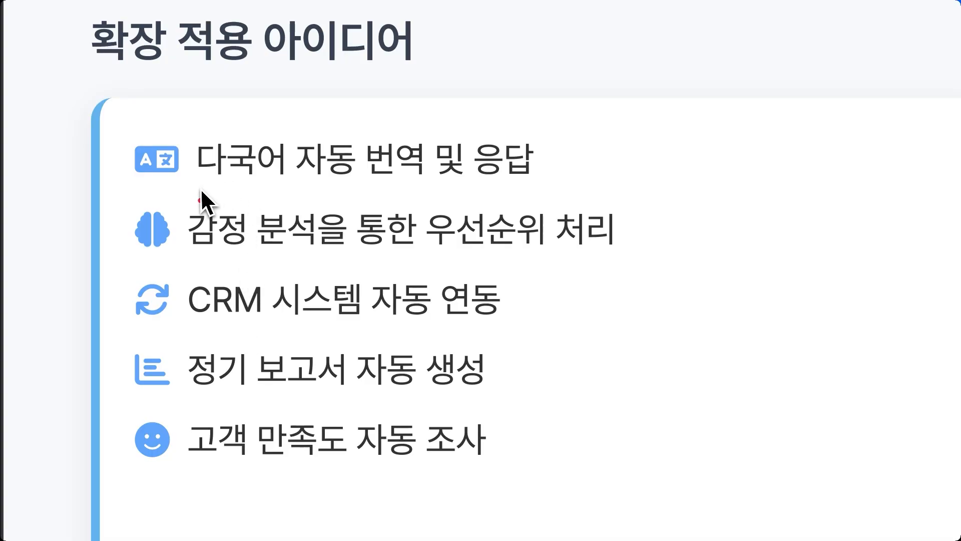
Underline 다국어 번역, 감정 분석, CRM, 정기 보고서 and 고객 만족도 자동 조사 in pink.
drag(192, 188, 254, 195)
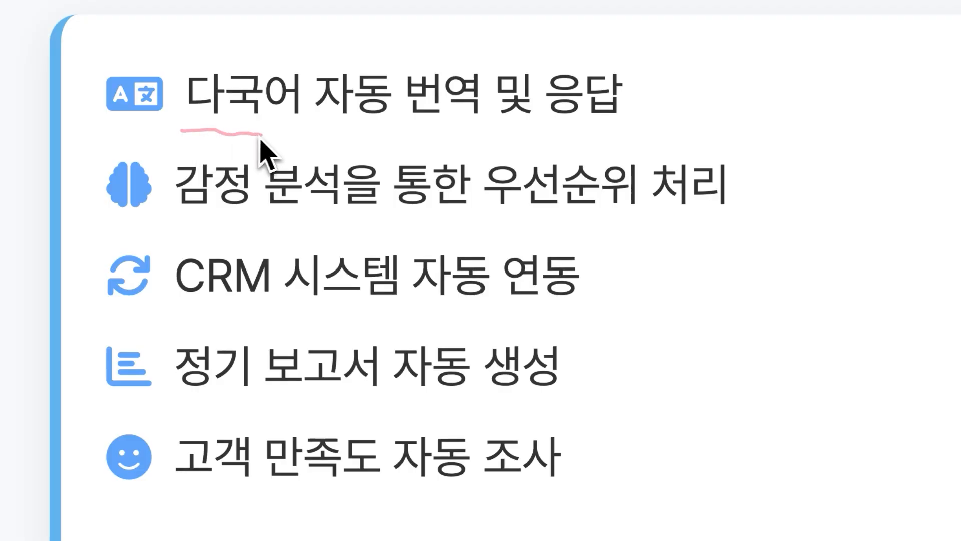
mouse_move(261, 139)
mouse_down()
mouse_move(445, 126)
mouse_move(609, 136)
mouse_up()
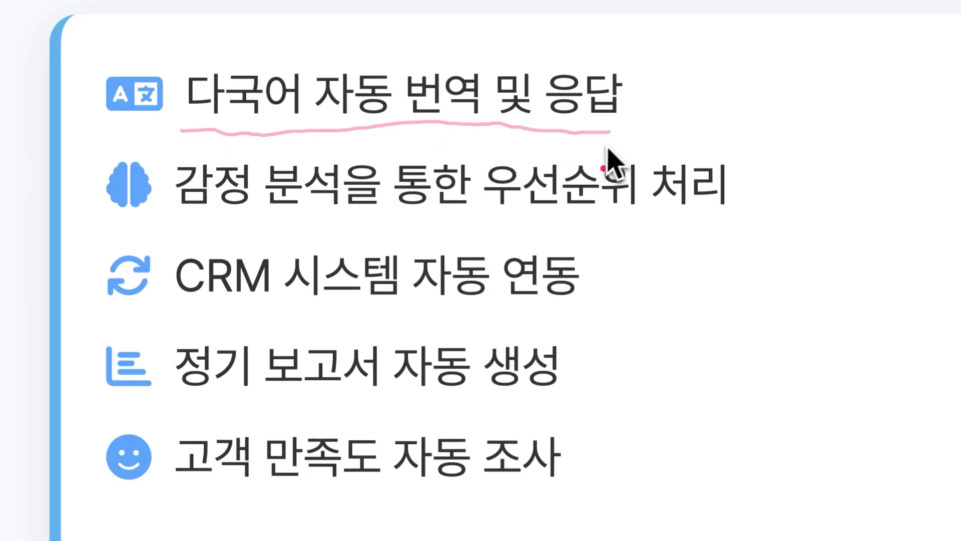
drag(181, 220, 325, 231)
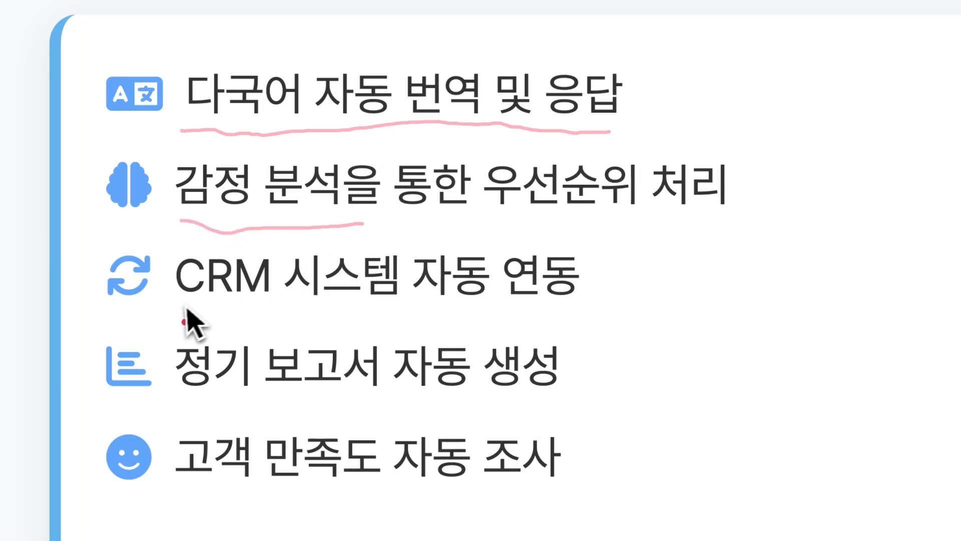
drag(179, 304, 254, 307)
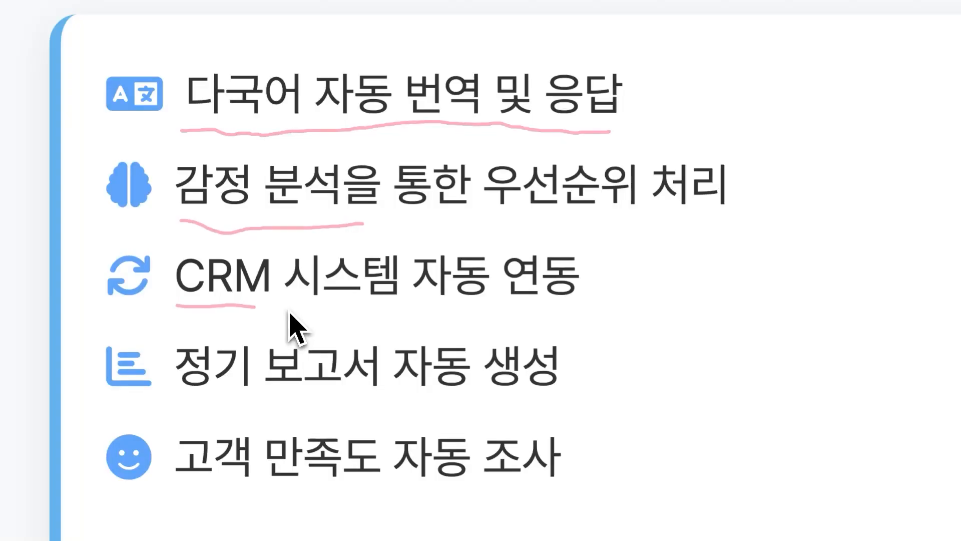
drag(173, 395, 377, 398)
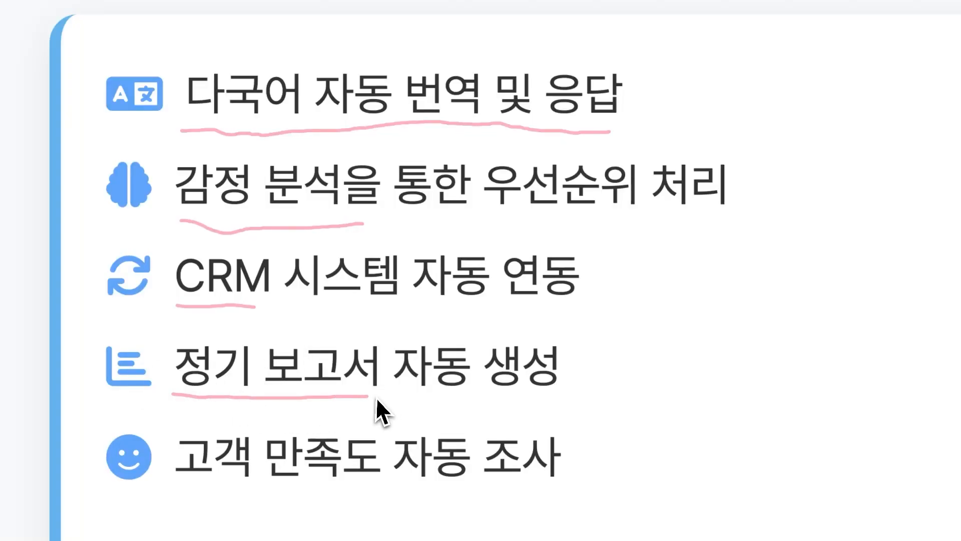
drag(159, 492, 533, 503)
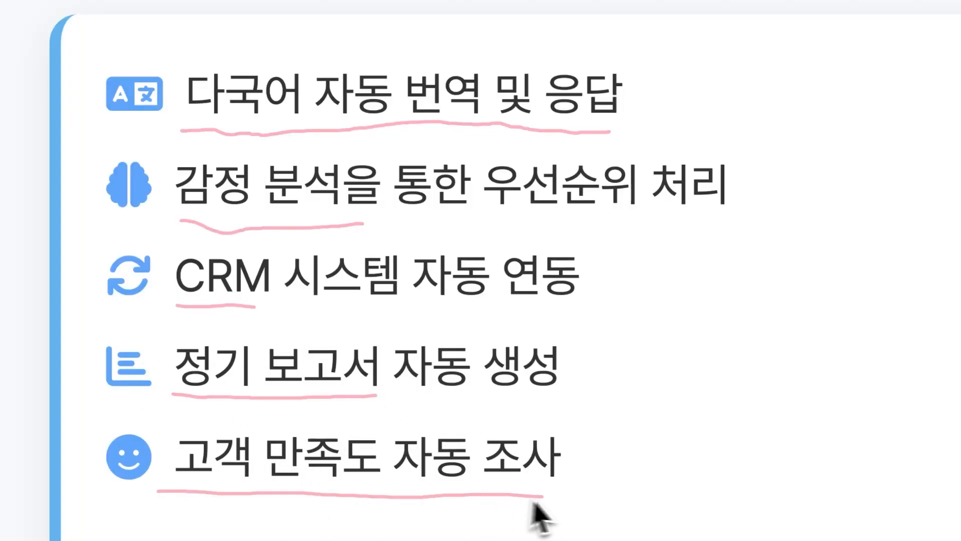